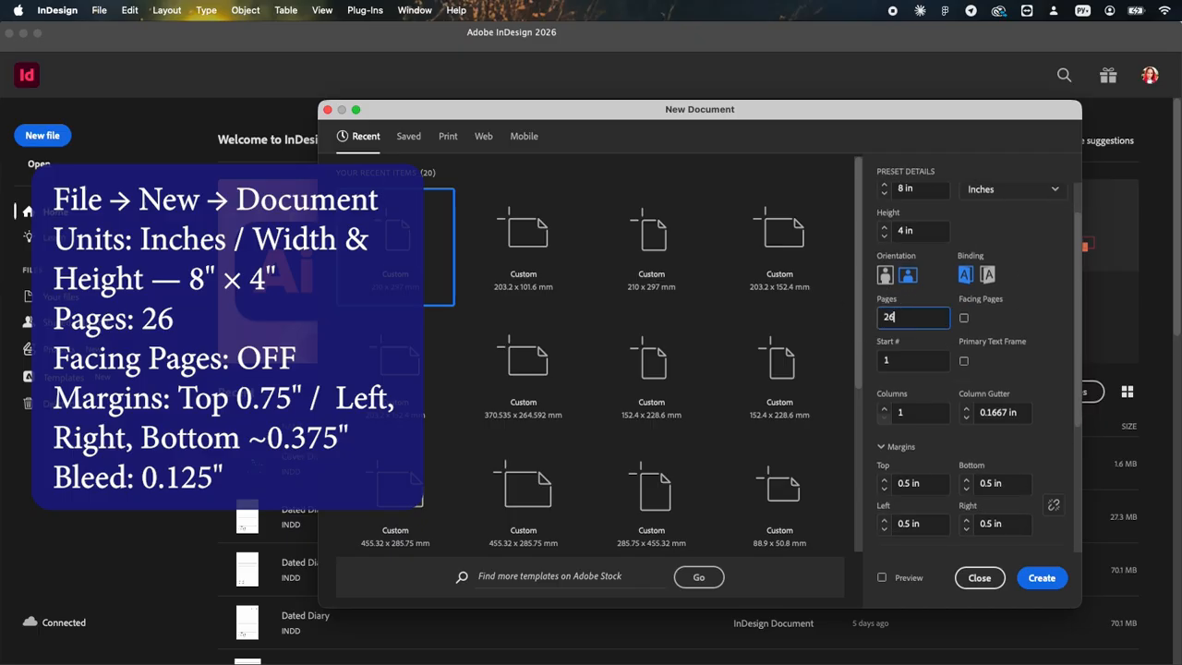
Step: Set the document margins to 0.75 in for the top and 0.375 in for the bottom, left and right
{"action": "scroll", "coordinate": [919, 386], "scroll_direction": "down", "scroll_amount": 1}
Step: Set the bleed to 0.125 in on all sides and create the document
{"action": "scroll", "coordinate": [1044, 471], "scroll_direction": "down", "scroll_amount": 1}
{"action": "left_click", "coordinate": [885, 446]}
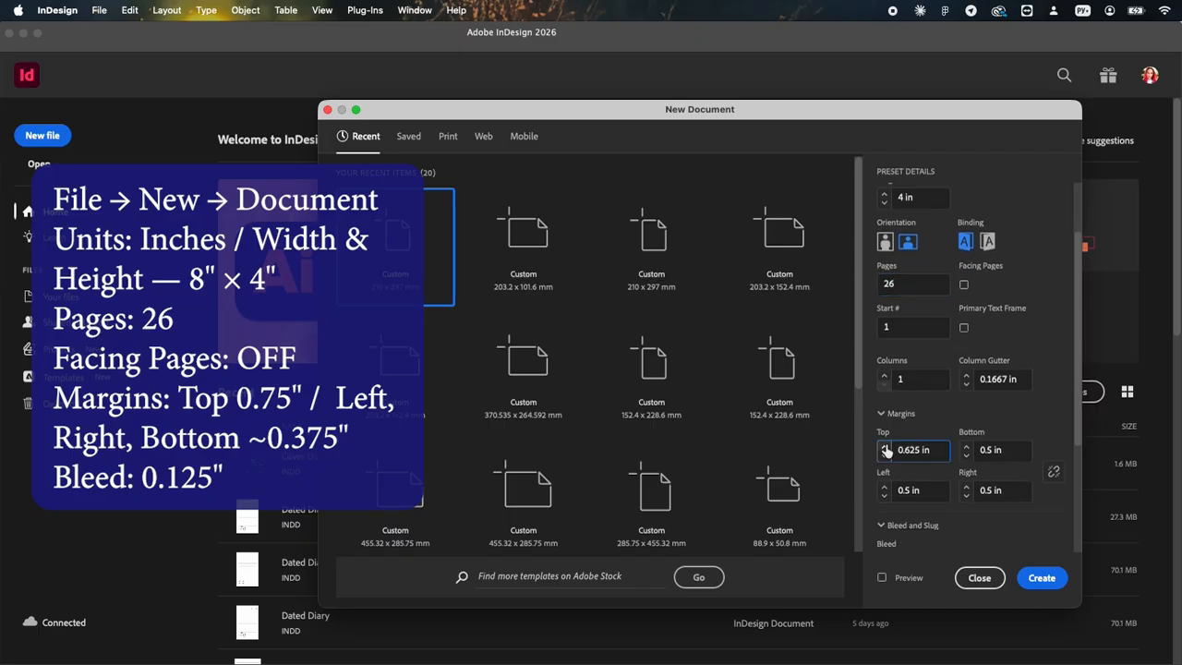
{"action": "left_click", "coordinate": [966, 455]}
{"action": "left_click", "coordinate": [966, 496]}
{"action": "left_click", "coordinate": [883, 495]}
{"action": "scroll", "coordinate": [939, 434], "scroll_direction": "down", "scroll_amount": 3}
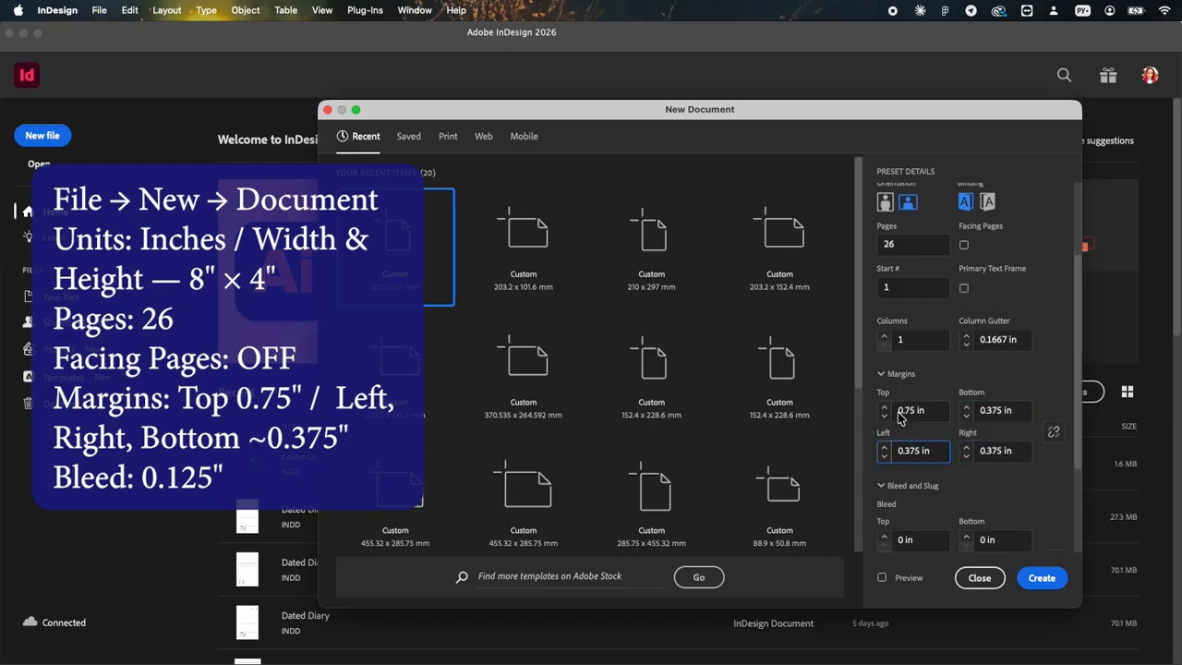
{"action": "left_click", "coordinate": [884, 411]}
{"action": "left_click", "coordinate": [1040, 574]}
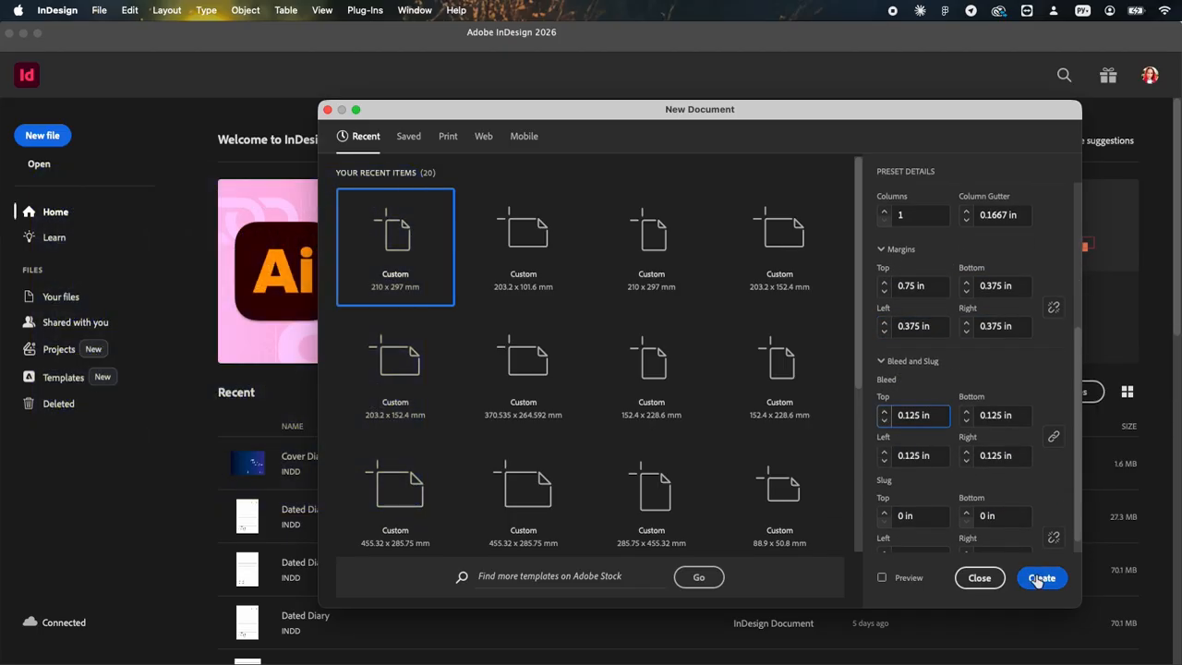
Step: Open the A-Parent page and add a text frame at the upper margin reading January in Playfair Display
{"action": "double_click", "coordinate": [1033, 154]}
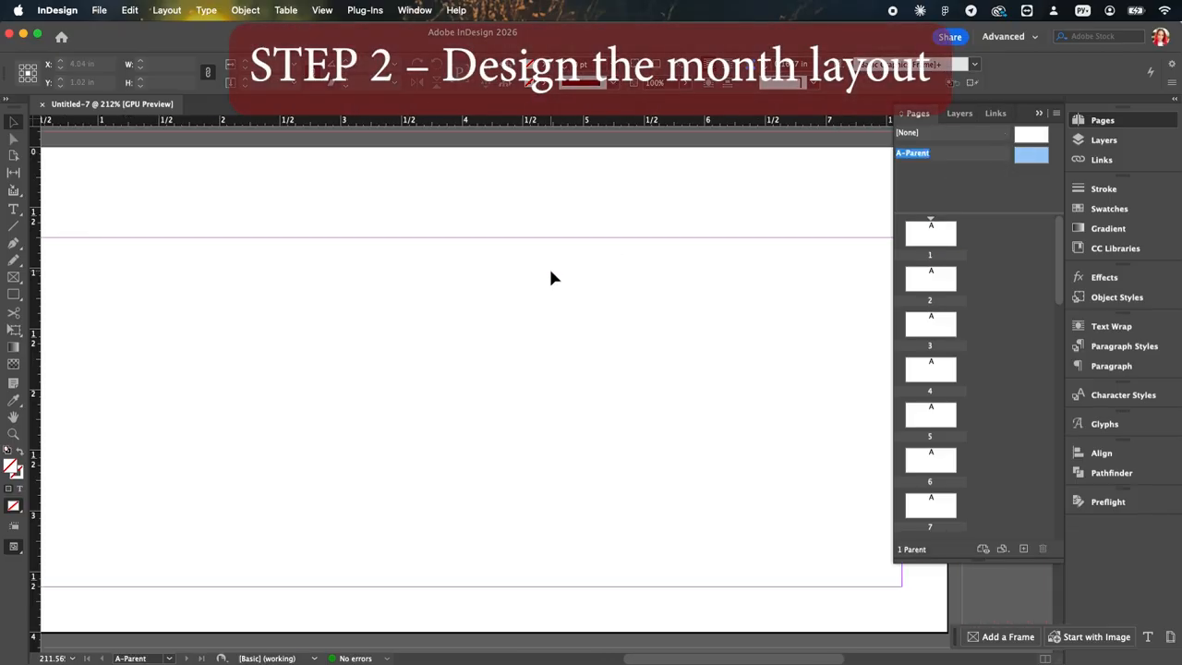
{"action": "left_click", "coordinate": [12, 209]}
{"action": "left_click_drag", "start_coordinate": [510, 250], "coordinate": [697, 312]}
{"action": "left_click", "coordinate": [144, 64]}
{"action": "scroll", "coordinate": [152, 144], "scroll_direction": "up", "scroll_amount": 20}
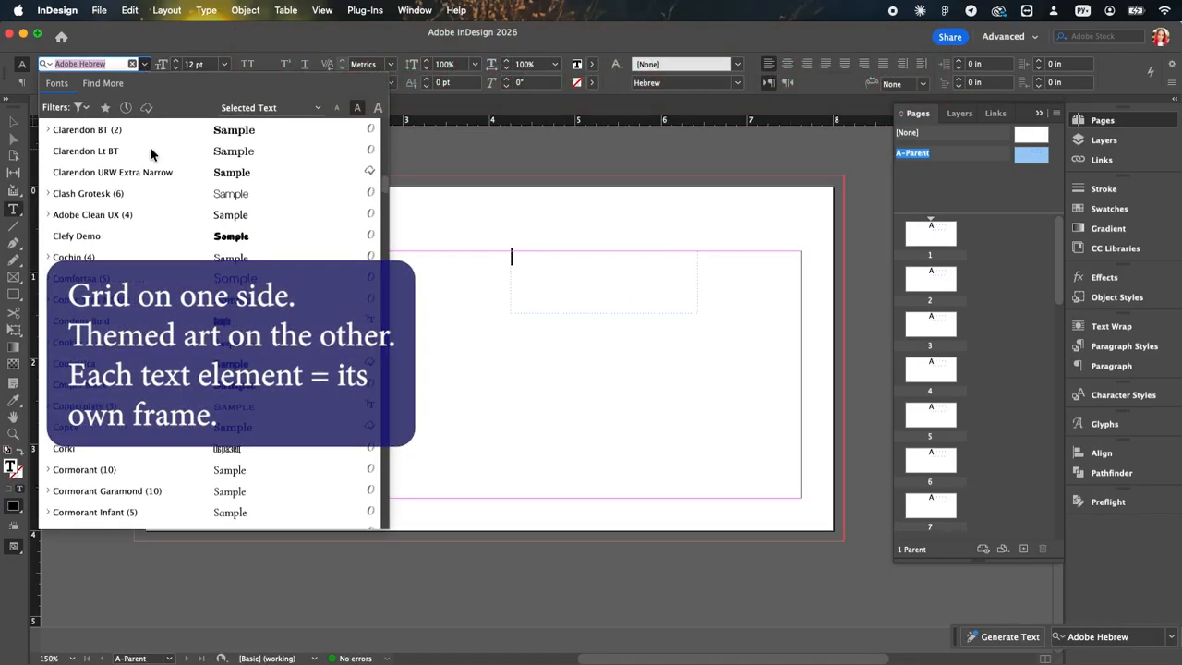
{"action": "left_click", "coordinate": [128, 153]}
{"action": "type", "text": "Janu"}
Step: Format the January heading as all caps at 24 pt
{"action": "key", "text": "super+a"}
{"action": "left_click", "coordinate": [247, 64]}
{"action": "left_click", "coordinate": [225, 64]}
{"action": "left_click", "coordinate": [204, 220]}
Step: Move the JANUARY frame left along the top margin and resize it to about 2.43 × 0.44 in
{"action": "key", "text": "Escape"}
{"action": "left_click_drag", "start_coordinate": [634, 273], "coordinate": [588, 272]}
{"action": "left_click_drag", "start_coordinate": [645, 316], "coordinate": [673, 286]}
Step: Duplicate the month heading frame to the right margin, right-align it and replace its text with 2027
{"action": "left_click_drag", "start_coordinate": [545, 277], "coordinate": [672, 282]}
{"action": "double_click", "coordinate": [671, 281]}
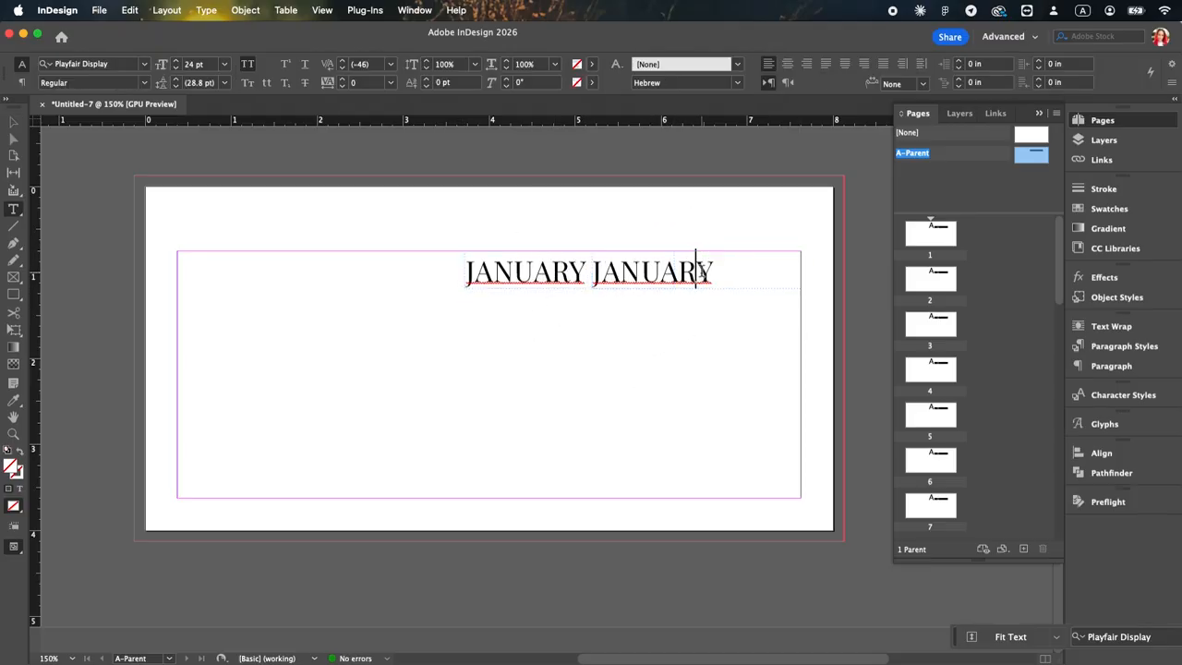
{"action": "left_click", "coordinate": [807, 64]}
{"action": "key", "text": "super+a"}
{"action": "type", "text": "2027"}
{"action": "key", "text": "Escape"}
Step: Draw a text frame about 3.9 × 2.4 in below the headings and insert a table with 7 body rows and 7 columns
{"action": "left_click", "coordinate": [680, 337]}
{"action": "key", "text": "t"}
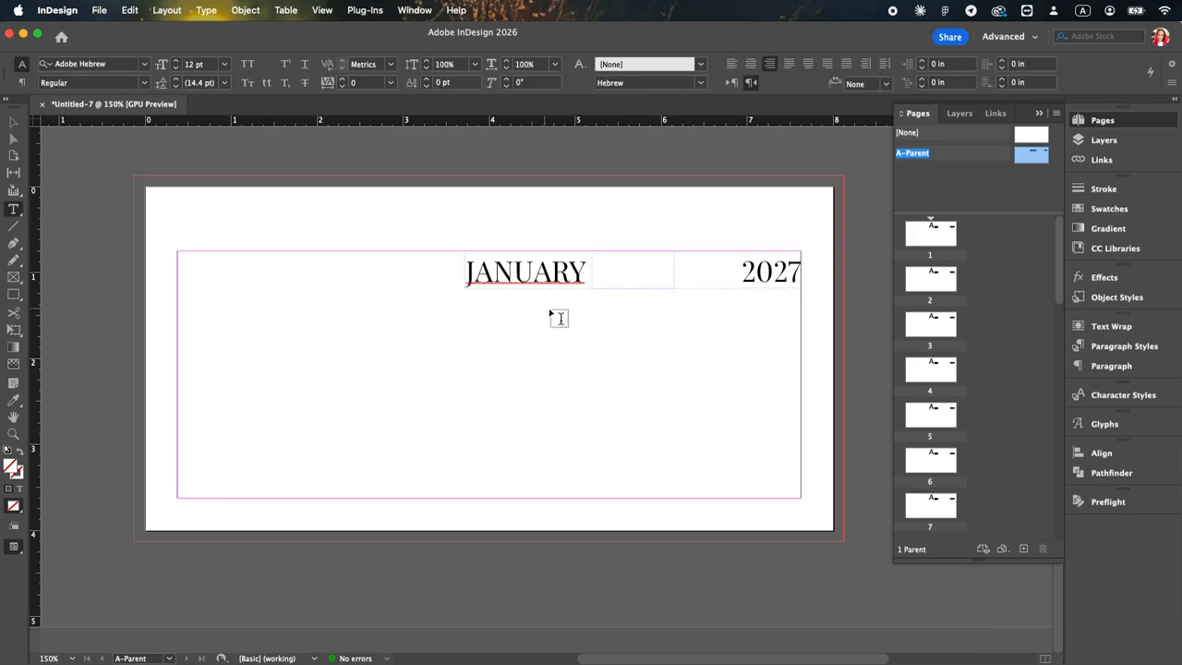
{"action": "left_click_drag", "start_coordinate": [465, 290], "coordinate": [800, 496]}
{"action": "left_click", "coordinate": [285, 10]}
{"action": "left_click", "coordinate": [291, 35]}
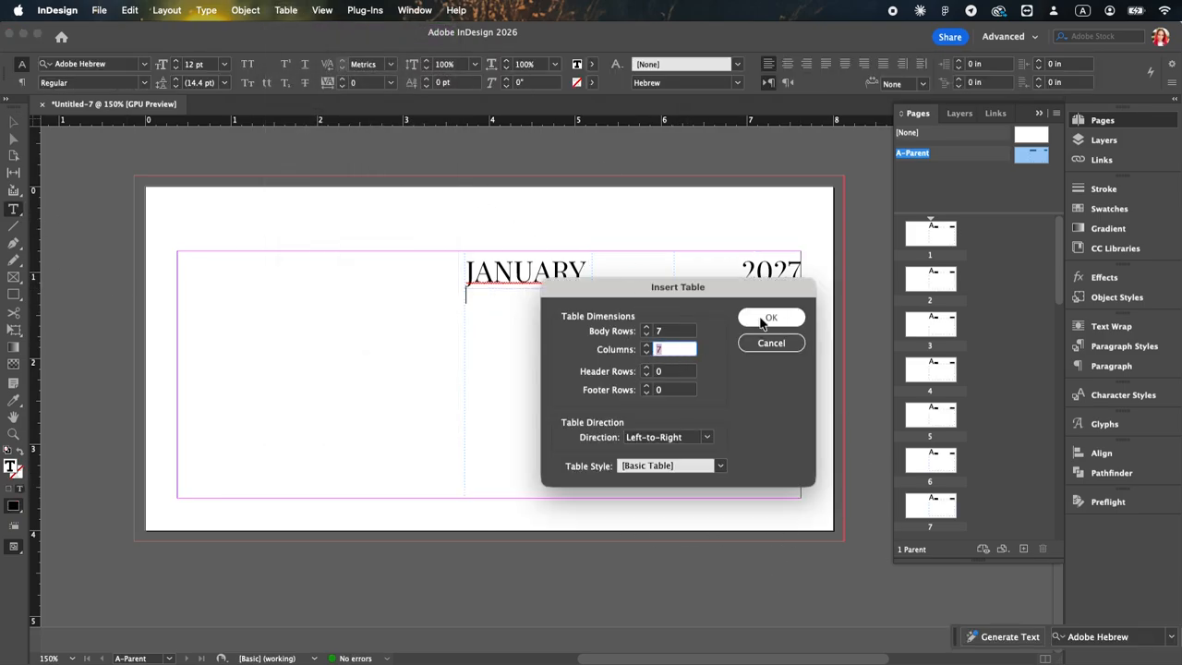
{"action": "left_click", "coordinate": [767, 317]}
Step: Stretch the table rows evenly to fill the frame and set the stroke of all cells to 0 pt
{"action": "left_click_drag", "start_coordinate": [614, 430], "coordinate": [612, 497]}
{"action": "left_click_drag", "start_coordinate": [478, 301], "coordinate": [777, 463]}
{"action": "left_click", "coordinate": [555, 69]}
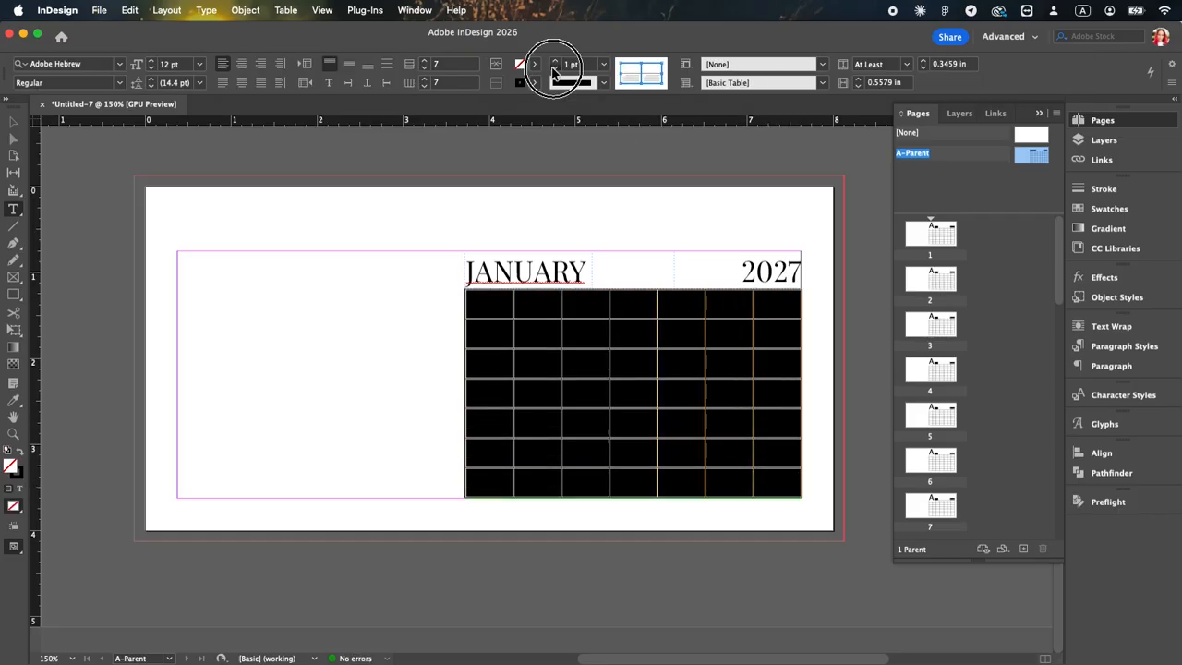
{"action": "left_click", "coordinate": [720, 312]}
Step: Set the font of all table cells to Manrope
{"action": "left_click_drag", "start_coordinate": [479, 302], "coordinate": [792, 487]}
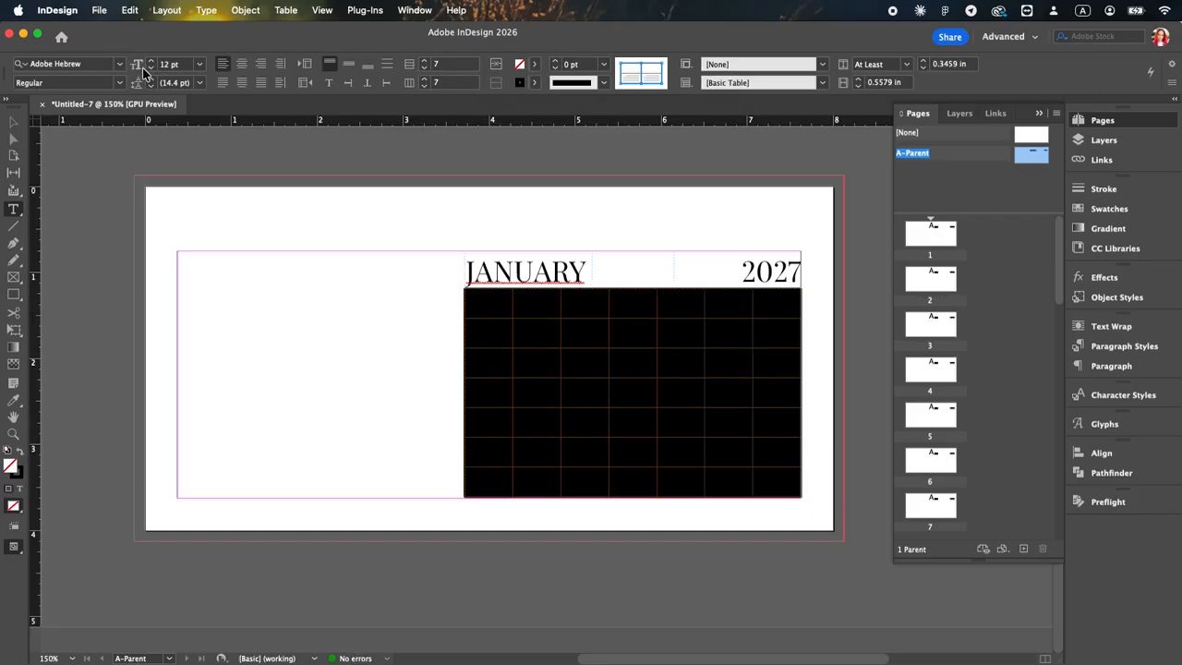
{"action": "left_click", "coordinate": [119, 64]}
{"action": "scroll", "coordinate": [80, 140], "scroll_direction": "down", "scroll_amount": 15}
{"action": "scroll", "coordinate": [79, 140], "scroll_direction": "up", "scroll_amount": 20}
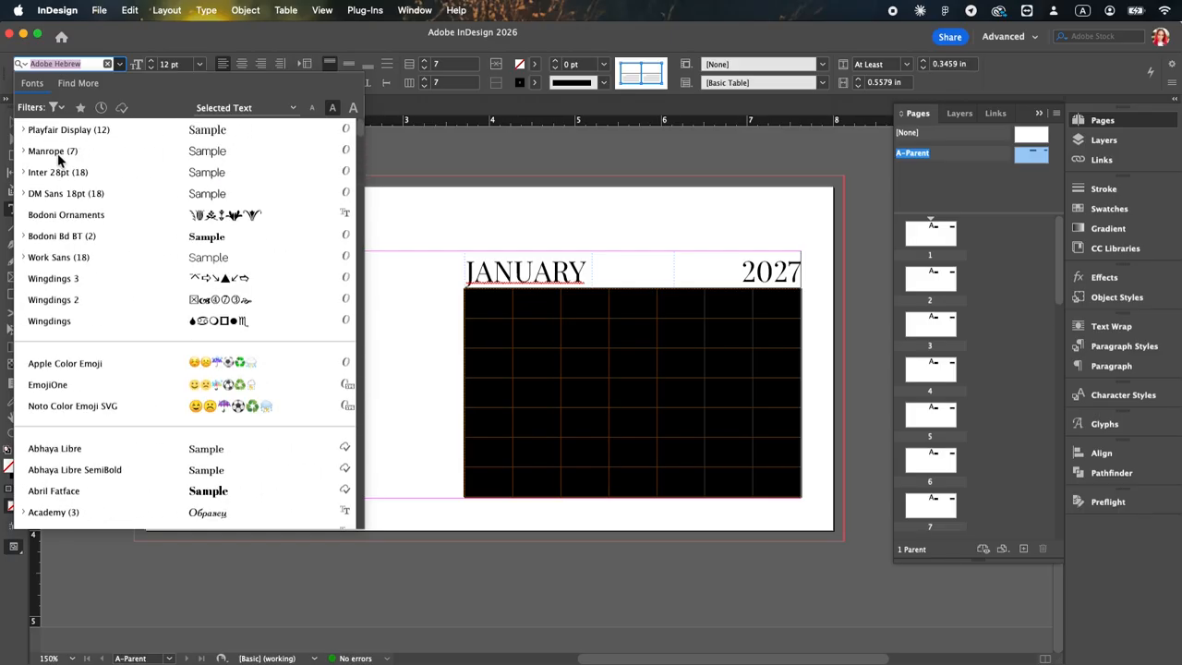
{"action": "left_click", "coordinate": [78, 159]}
Step: Set the table's first row to Bold at 10 pt
{"action": "left_click_drag", "start_coordinate": [499, 306], "coordinate": [807, 305]}
{"action": "left_click", "coordinate": [119, 82]}
{"action": "left_click", "coordinate": [37, 169]}
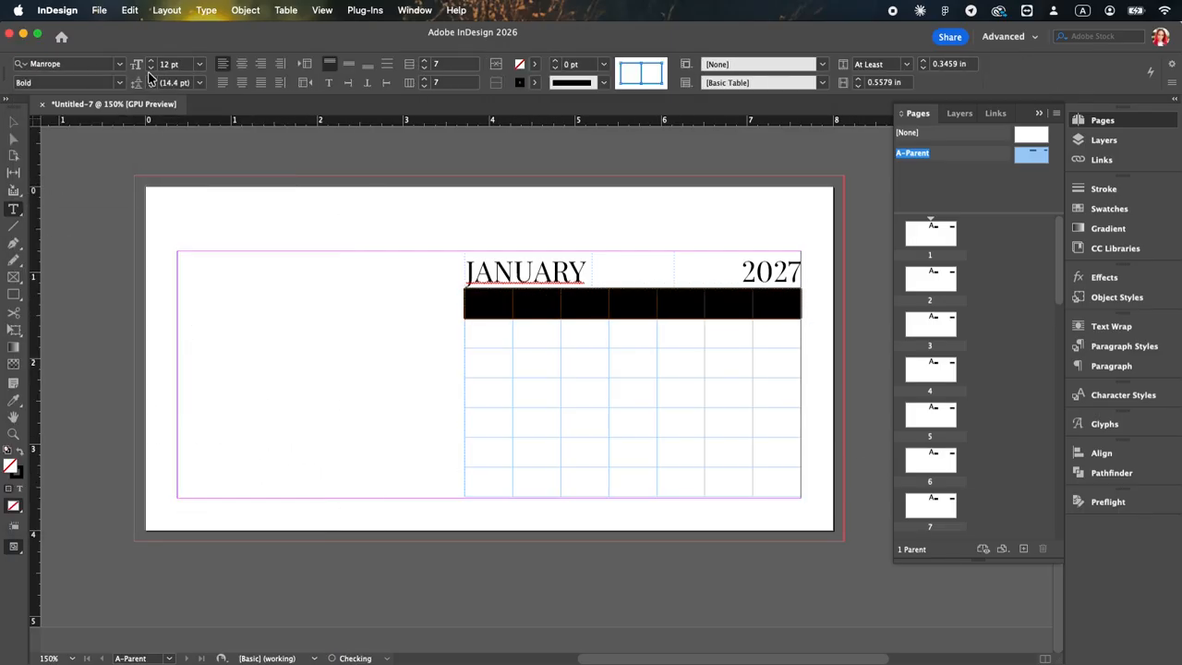
Step: Centre the contents of all table cells horizontally and vertically
{"action": "left_click_drag", "start_coordinate": [494, 305], "coordinate": [804, 490]}
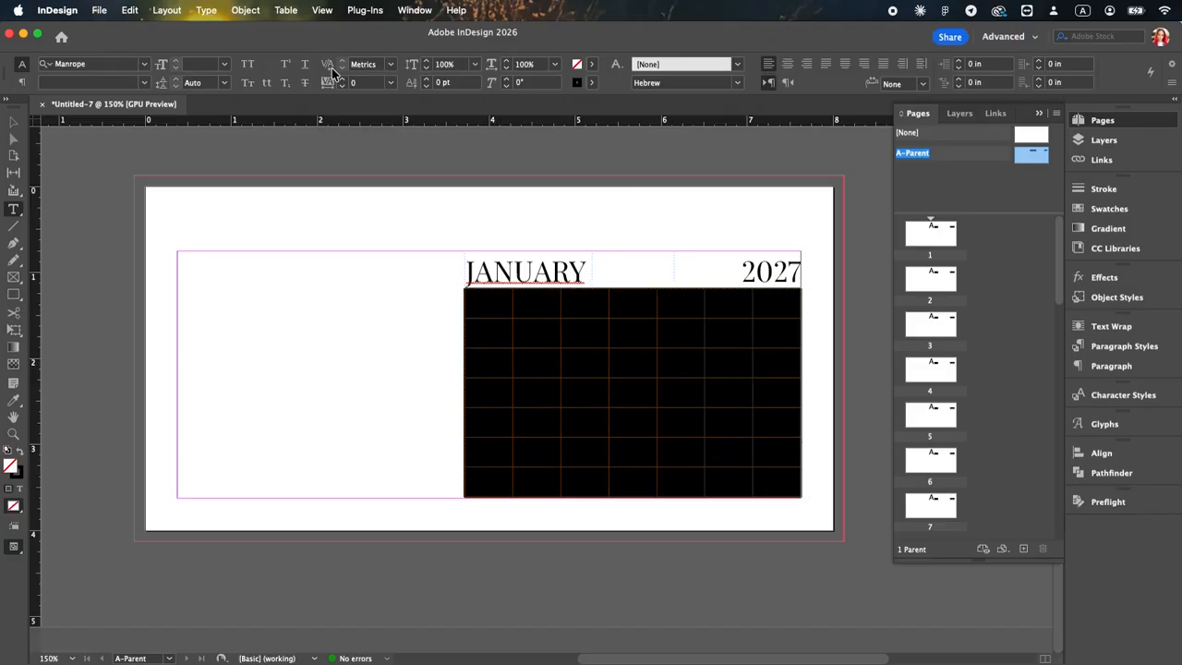
{"action": "left_click", "coordinate": [241, 63]}
{"action": "left_click", "coordinate": [343, 68]}
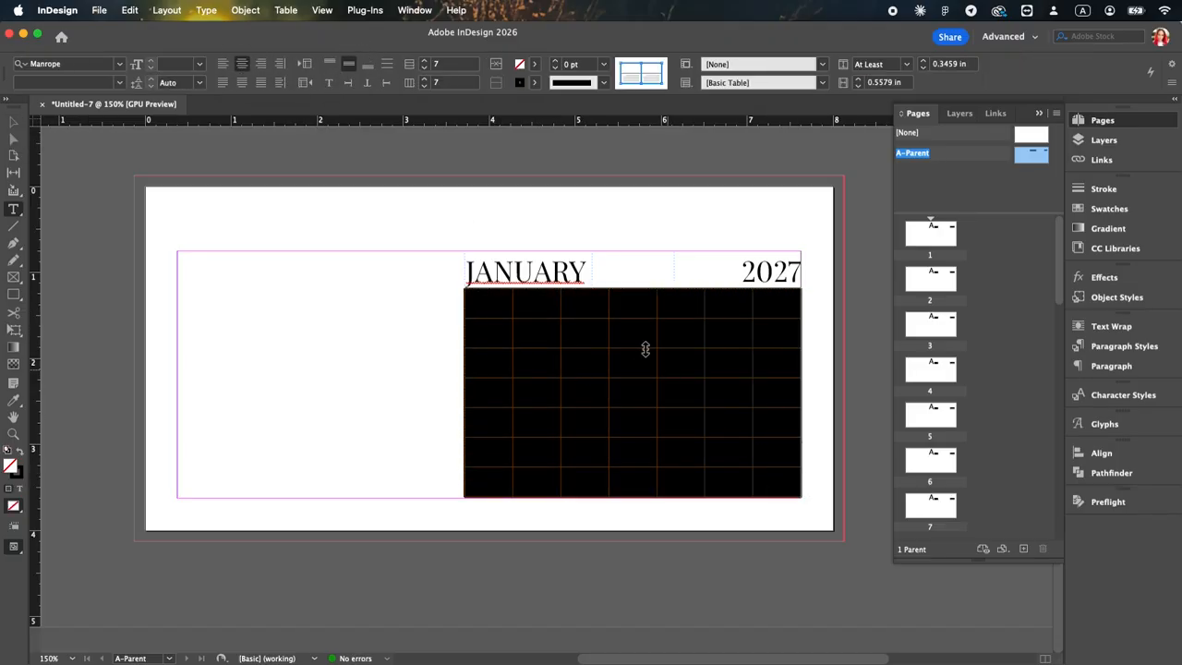
Step: Fill the table's first row with the weekday names Mon, Tue, Wed, Thu, Fri, Sat and Sun
{"action": "left_click", "coordinate": [475, 305]}
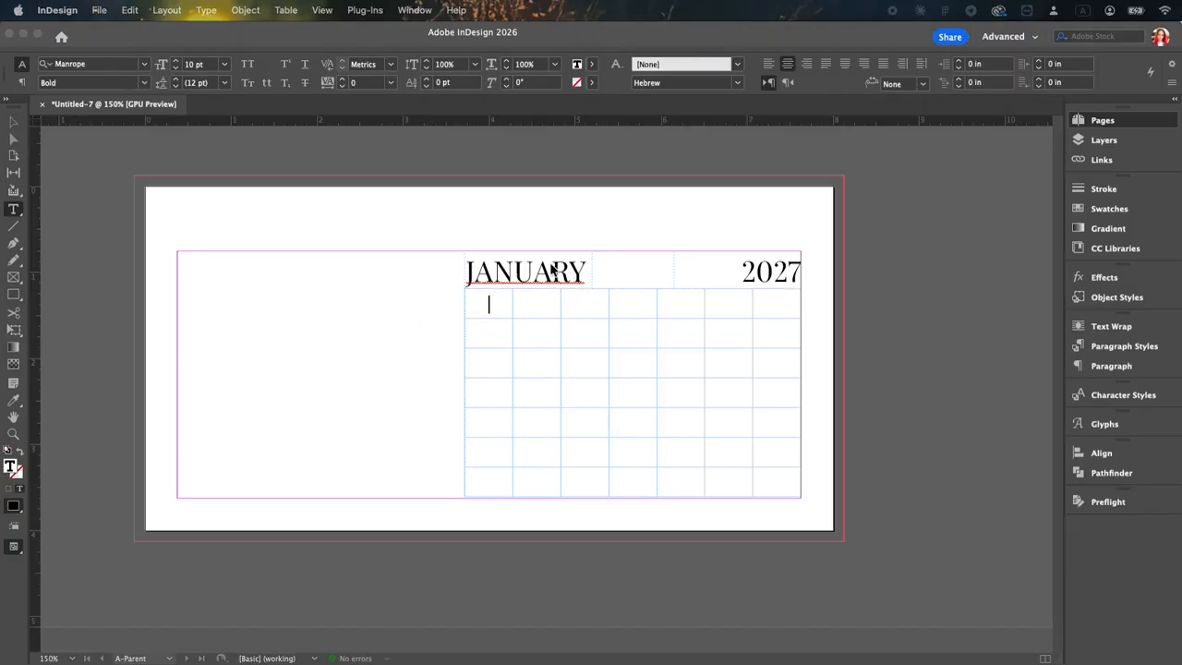
{"action": "left_click", "coordinate": [496, 301]}
{"action": "type", "text": "Mon"}
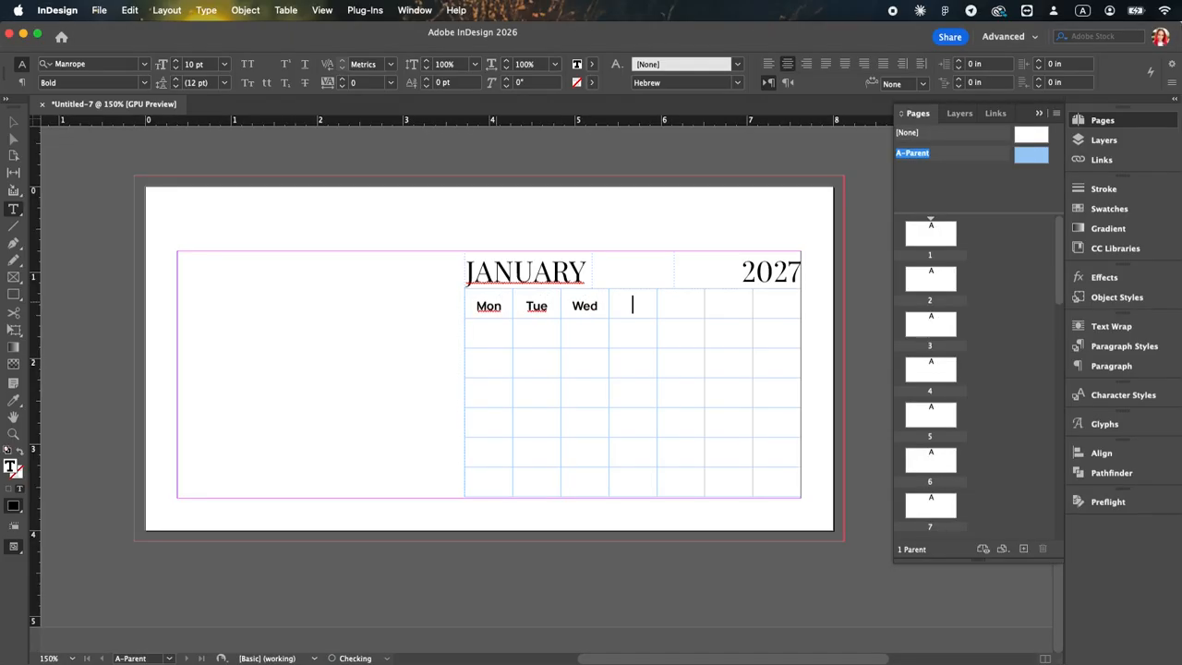
{"action": "type", "text": "Thu"}
{"action": "type", "text": "Sat Sun"}
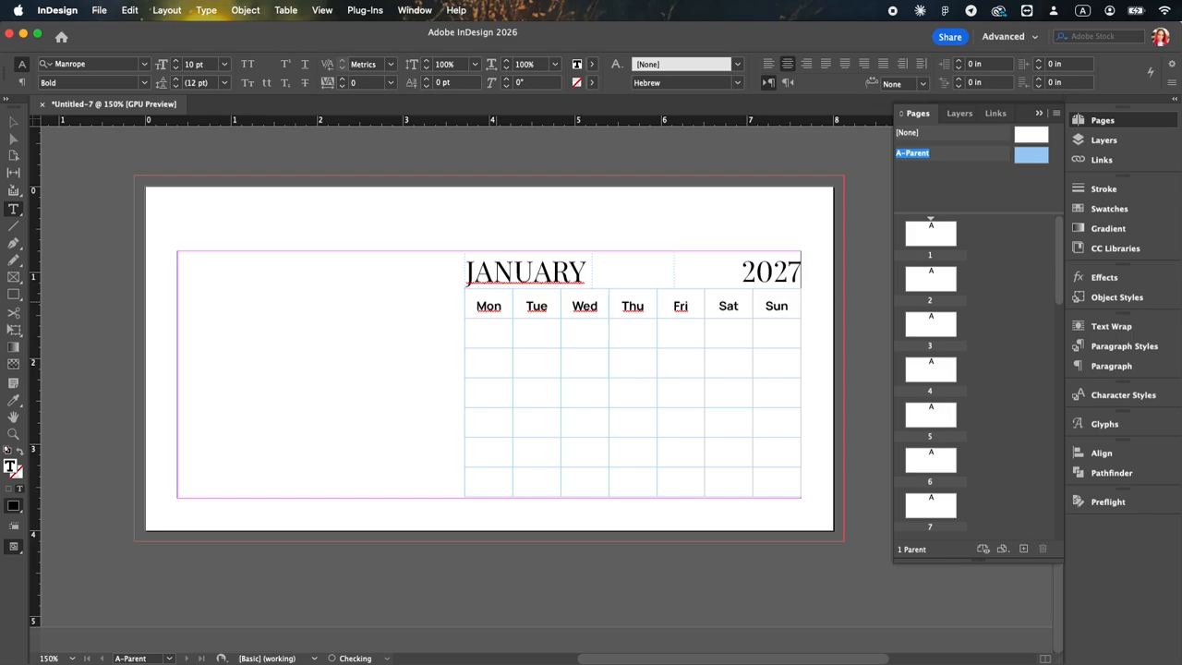
Step: Colour the Sat and Sun text red, editing the red swatch to C=0 M=100 Y=100 K=0
{"action": "left_click_drag", "start_coordinate": [739, 305], "coordinate": [766, 310]}
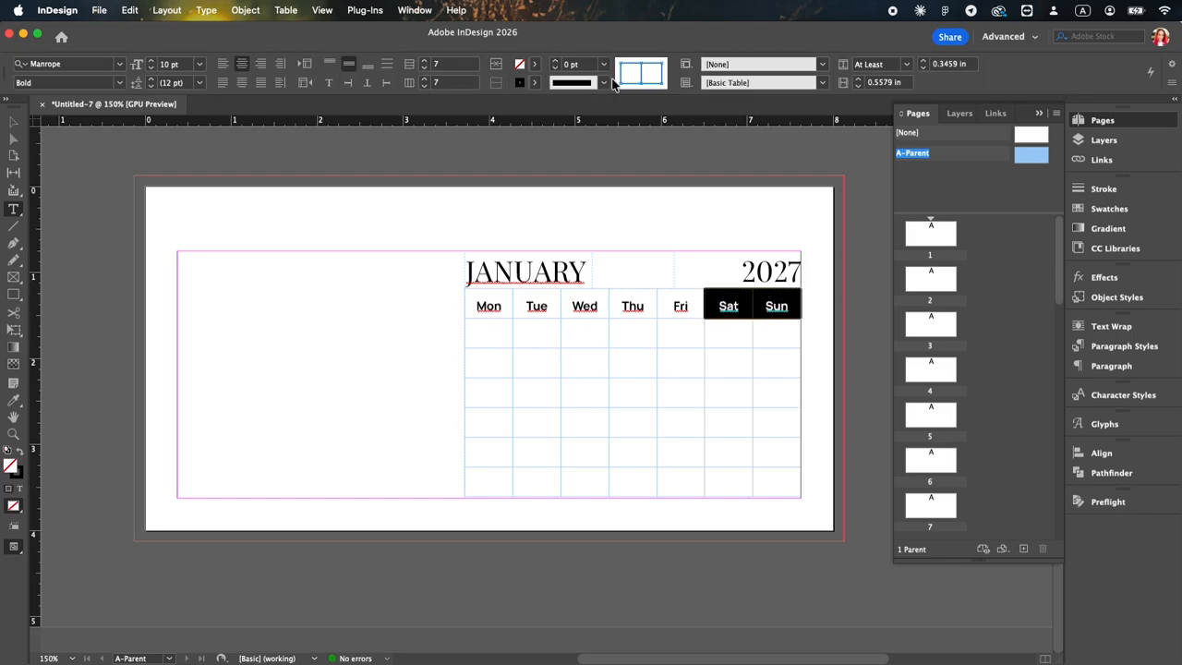
{"action": "left_click", "coordinate": [529, 67]}
{"action": "left_click", "coordinate": [412, 216]}
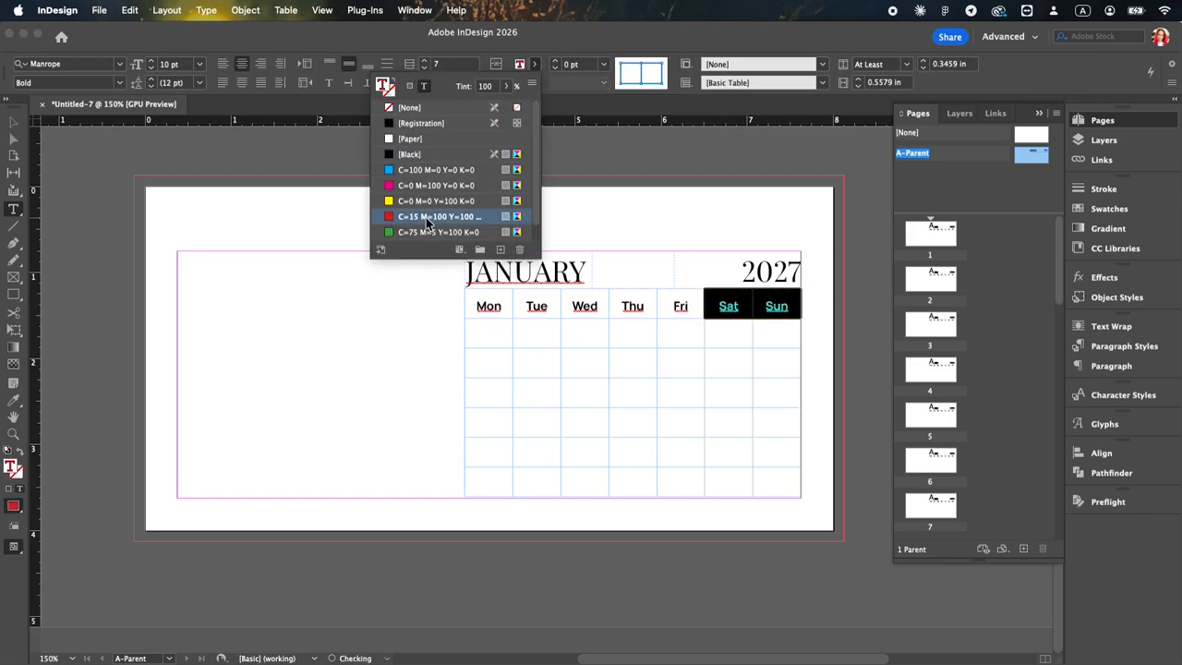
{"action": "double_click", "coordinate": [413, 216]}
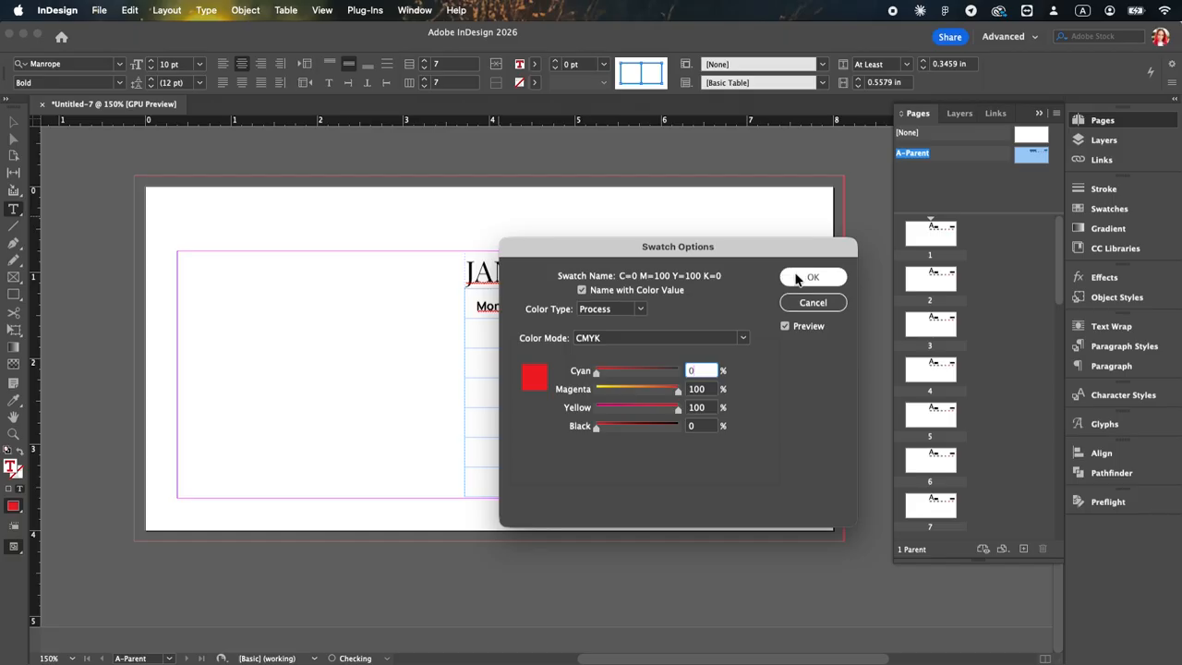
{"action": "left_click", "coordinate": [813, 276]}
{"action": "left_click", "coordinate": [735, 324]}
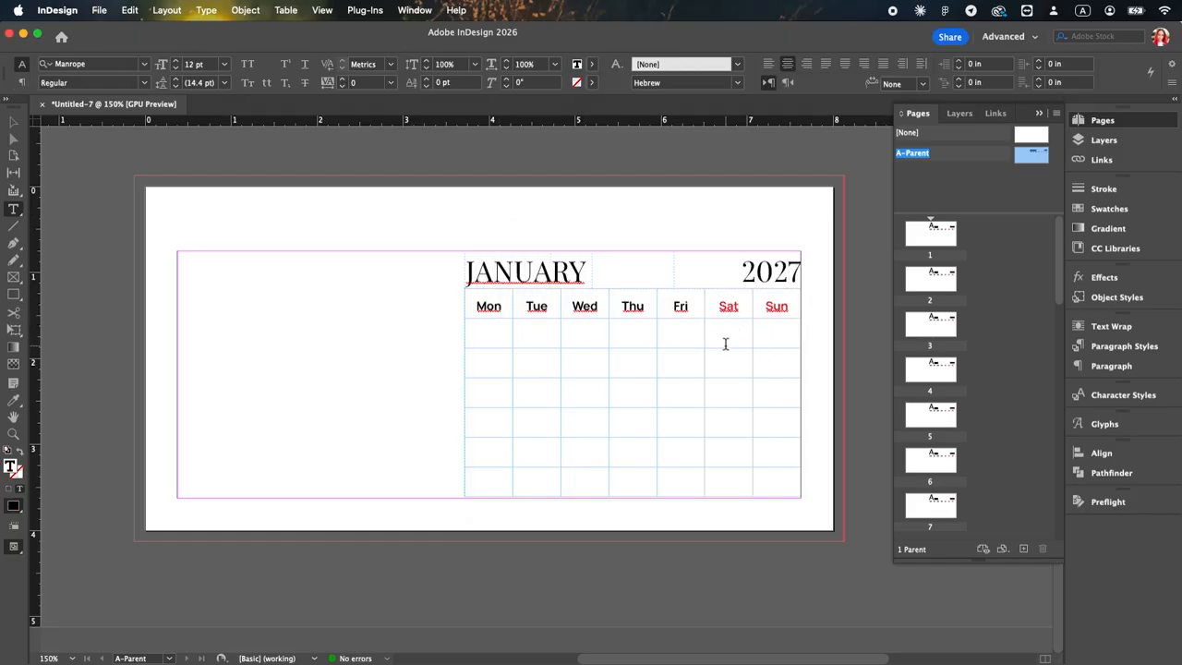
Step: Nudge the JANUARY frame slightly right to line up with the Mon text
{"action": "left_click", "coordinate": [14, 121]}
{"action": "left_click_drag", "start_coordinate": [537, 274], "coordinate": [550, 274]}
Step: Draw a rectangle frame about 8.25 × 1.655 in from the top bleed edge to below the weekday row and fill it green
{"action": "left_click", "coordinate": [14, 276]}
{"action": "left_click_drag", "start_coordinate": [134, 179], "coordinate": [846, 324]}
{"action": "left_click", "coordinate": [544, 65]}
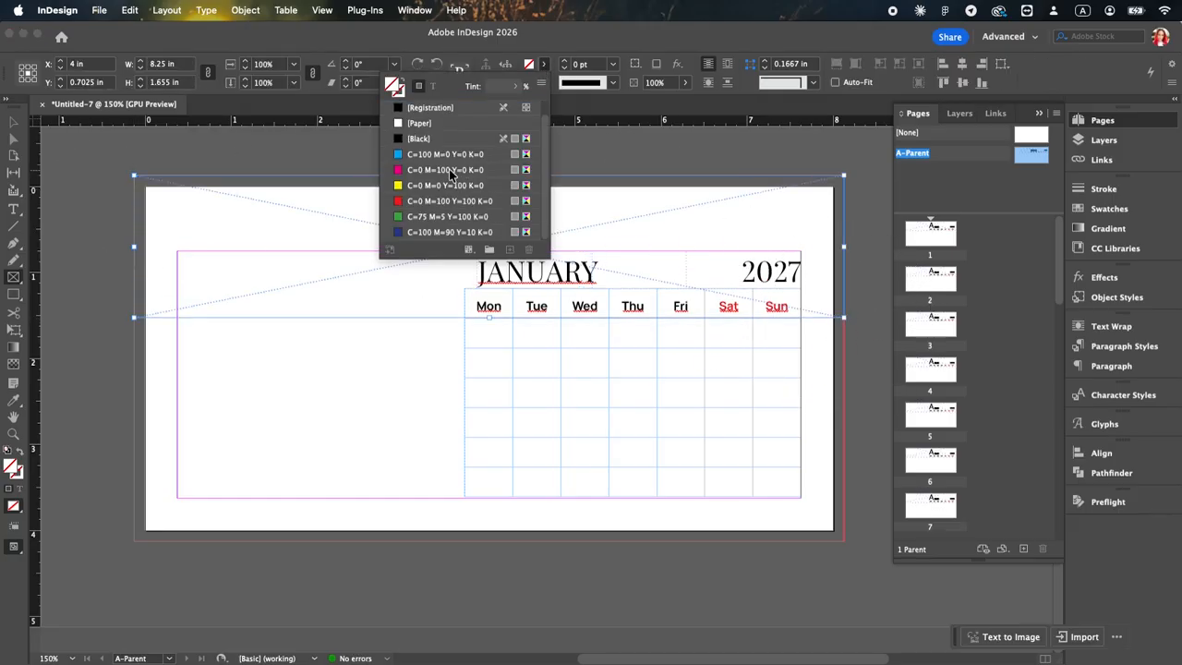
{"action": "left_click", "coordinate": [446, 218]}
Step: Create a new green swatch for the header band and set it to C=100 M=9 Y=100 K=0
{"action": "left_click", "coordinate": [510, 250]}
{"action": "double_click", "coordinate": [410, 233]}
{"action": "left_click_drag", "start_coordinate": [659, 373], "coordinate": [708, 377]}
{"action": "left_click_drag", "start_coordinate": [600, 390], "coordinate": [603, 389]}
{"action": "left_click", "coordinate": [813, 276]}
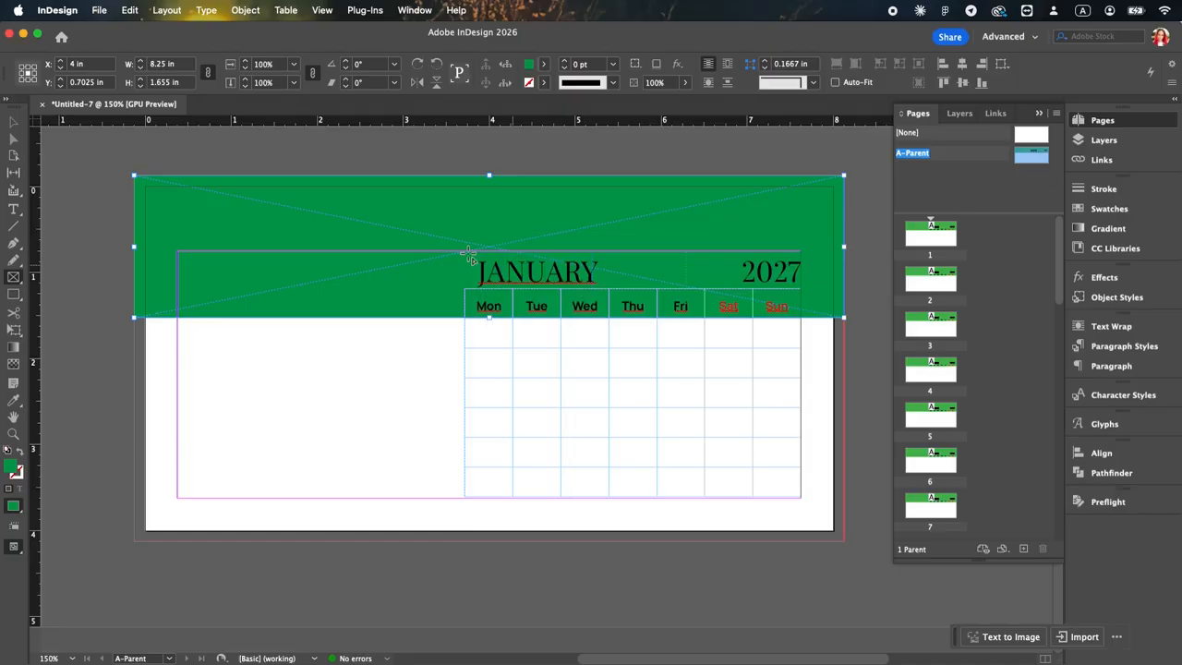
Step: Set the text colour of the JANUARY and 2027 headings to [Paper]
{"action": "left_click", "coordinate": [15, 213]}
{"action": "left_click", "coordinate": [541, 275]}
{"action": "left_click", "coordinate": [12, 123]}
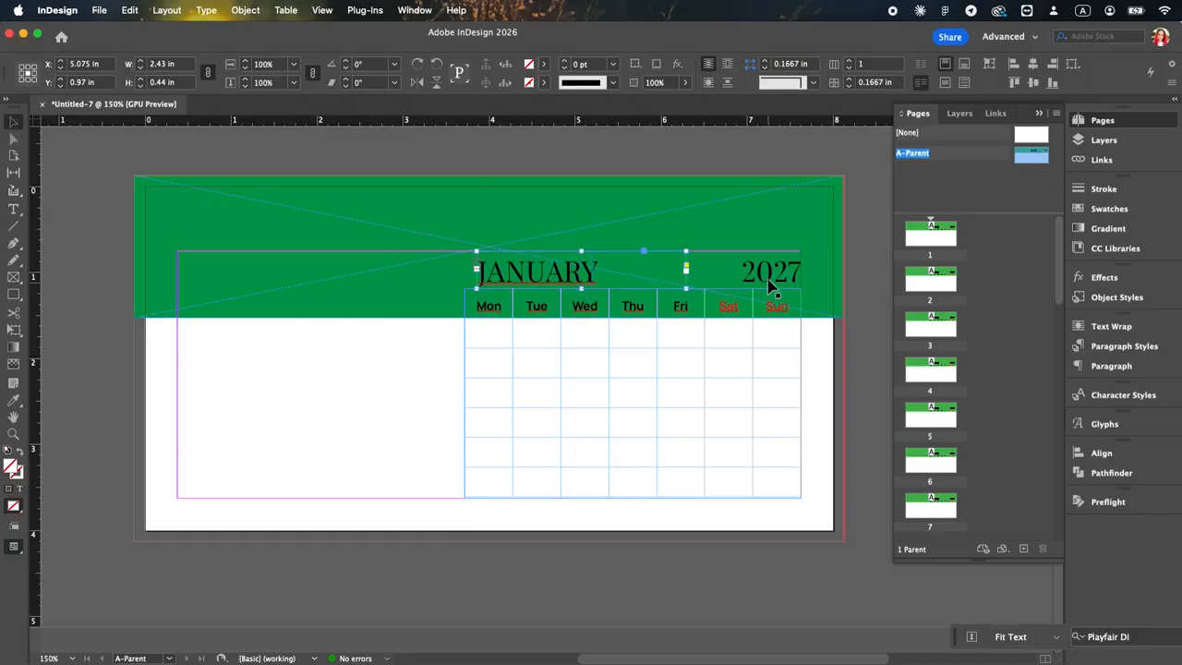
{"action": "left_click", "coordinate": [772, 277], "text": "shift"}
{"action": "left_click", "coordinate": [544, 64]}
{"action": "left_click", "coordinate": [424, 137]}
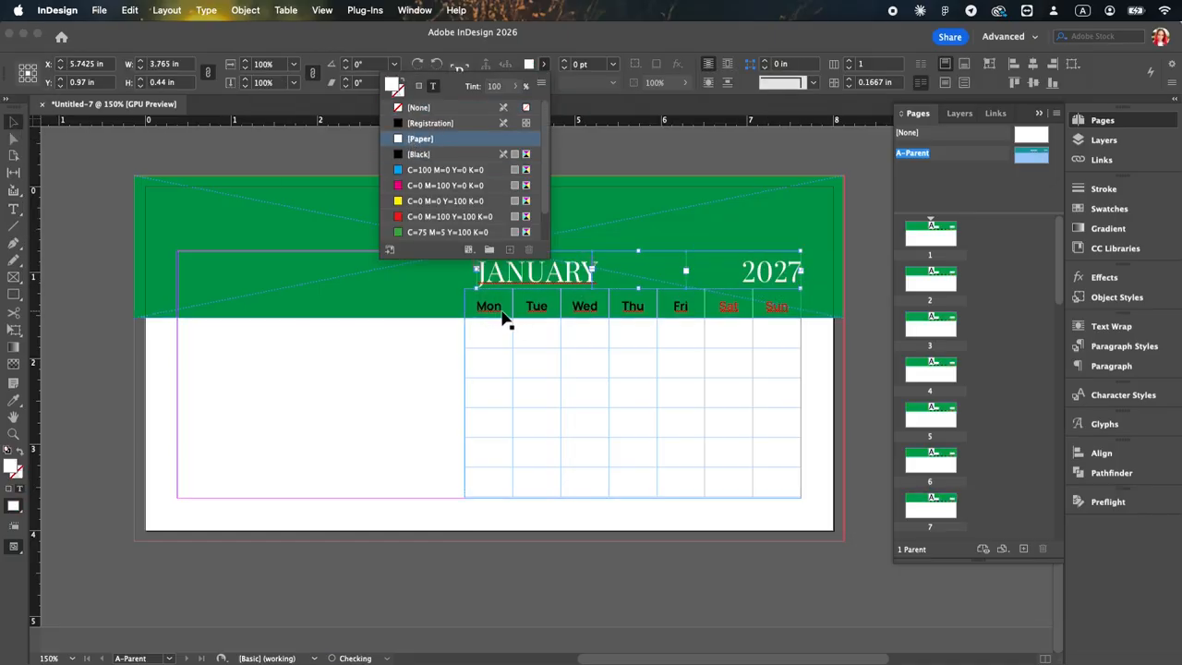
Step: Set the text colour of the Mon to Fri cells to [Paper]
{"action": "key", "text": "t"}
{"action": "left_click_drag", "start_coordinate": [478, 306], "coordinate": [684, 306]}
{"action": "left_click", "coordinate": [533, 65]}
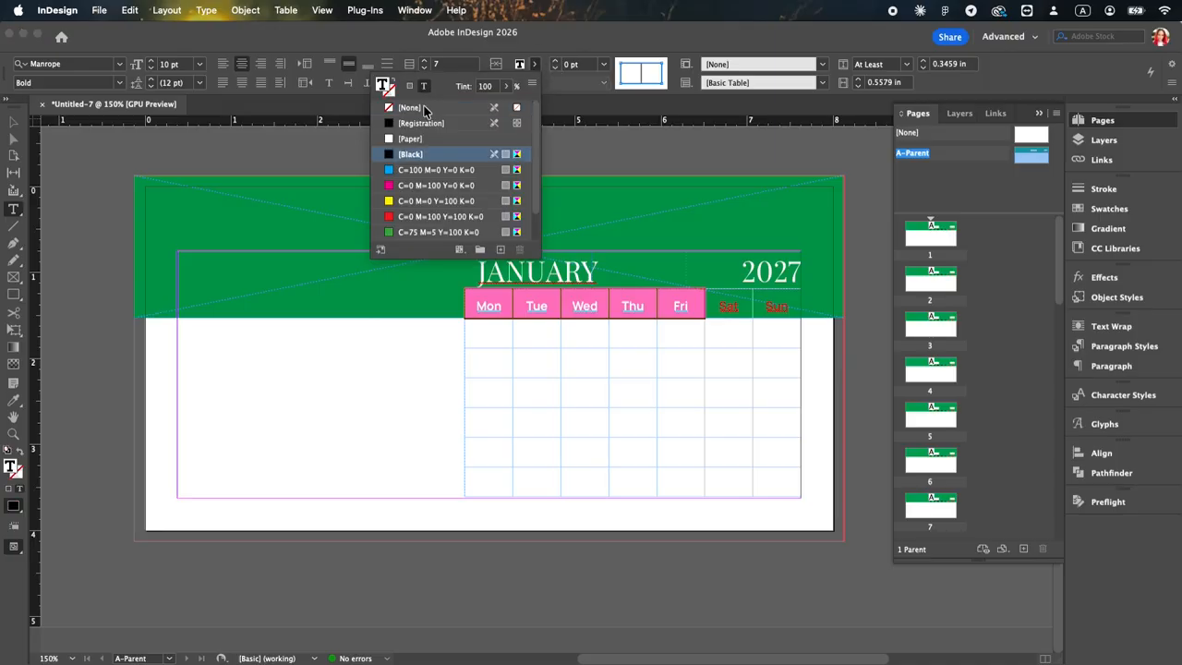
Step: Edit the header band's green swatch to C=75 M=0 Y=94 K=0
{"action": "left_click", "coordinate": [13, 124]}
{"action": "left_click", "coordinate": [203, 211]}
{"action": "left_click", "coordinate": [544, 63]}
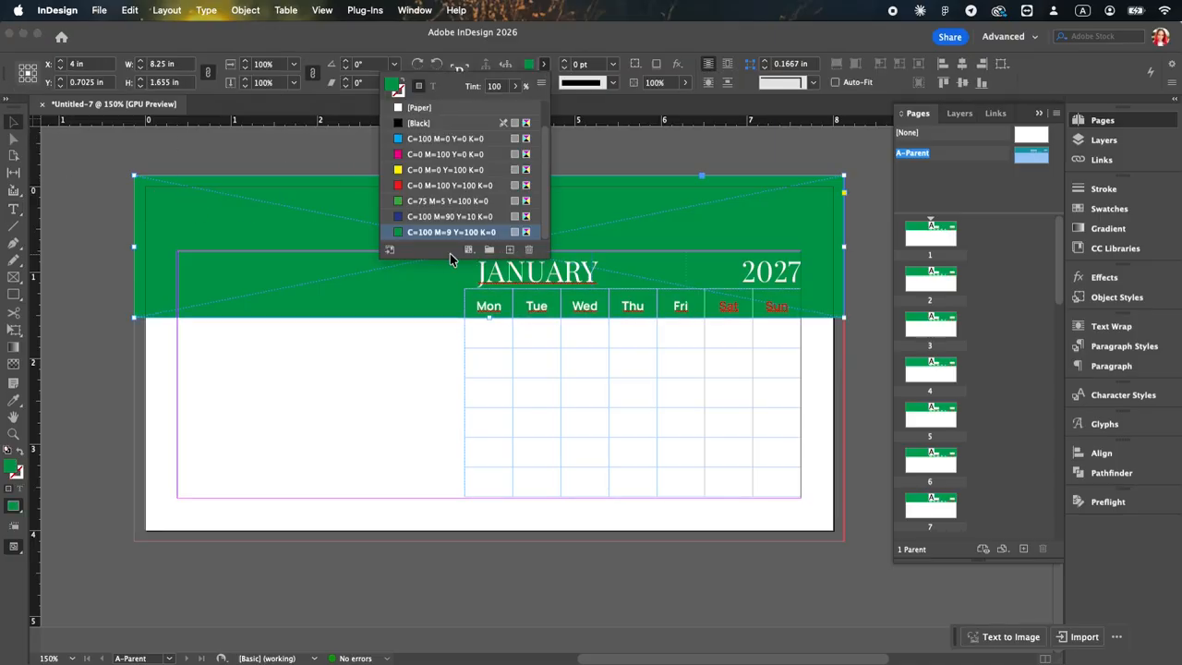
{"action": "double_click", "coordinate": [462, 232]}
{"action": "left_click_drag", "start_coordinate": [674, 378], "coordinate": [674, 409]}
{"action": "left_click_drag", "start_coordinate": [587, 396], "coordinate": [592, 393]}
{"action": "left_click_drag", "start_coordinate": [670, 372], "coordinate": [660, 377]}
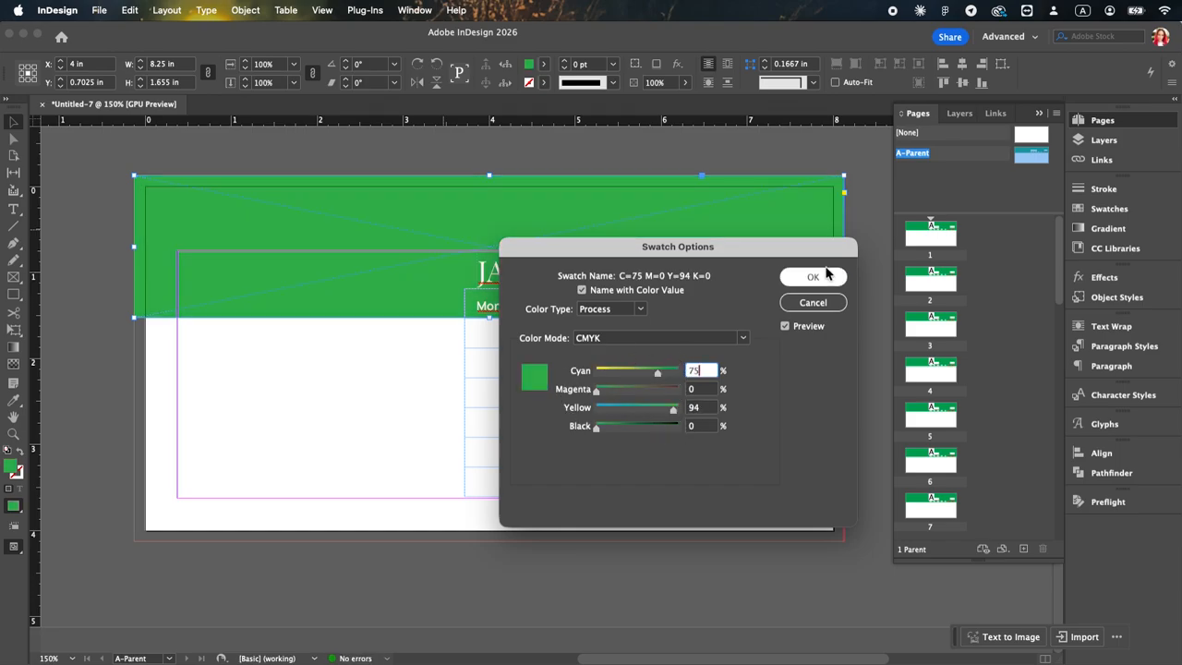
{"action": "left_click", "coordinate": [821, 275]}
Step: Shift the 2027 frame slightly left to X 6.29 in, checking the page in preview mode before and after
{"action": "left_click", "coordinate": [261, 424]}
{"action": "key", "text": "w"}
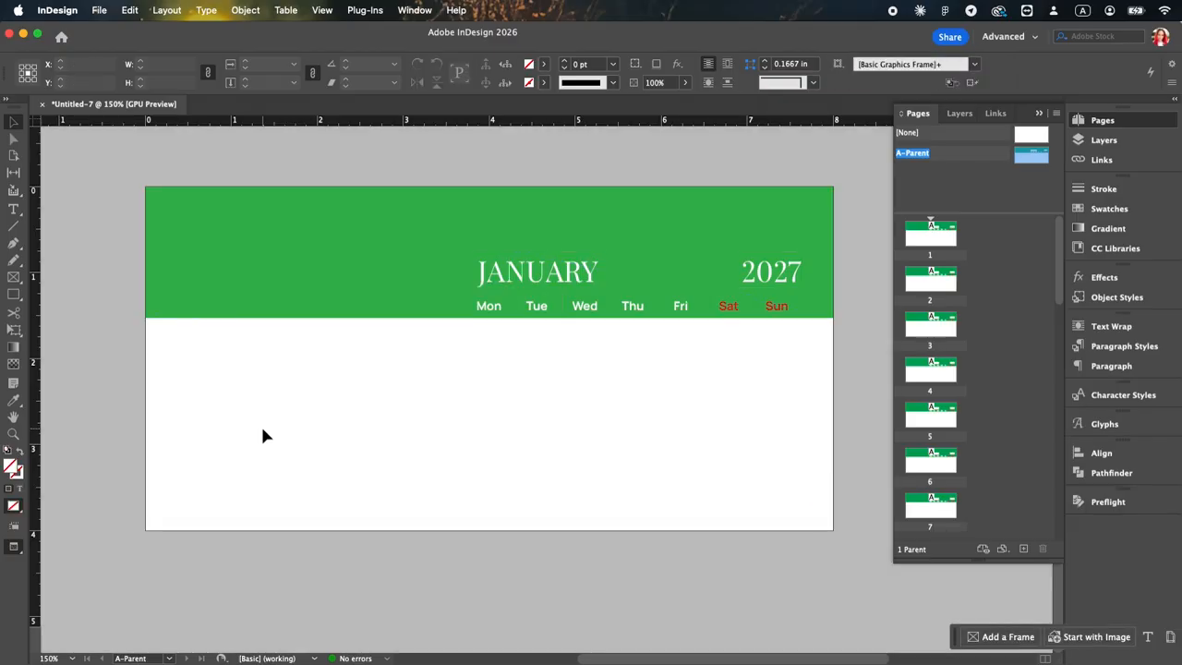
{"action": "key", "text": "w"}
{"action": "left_click", "coordinate": [786, 280]}
{"action": "left_click_drag", "start_coordinate": [789, 275], "coordinate": [777, 274]}
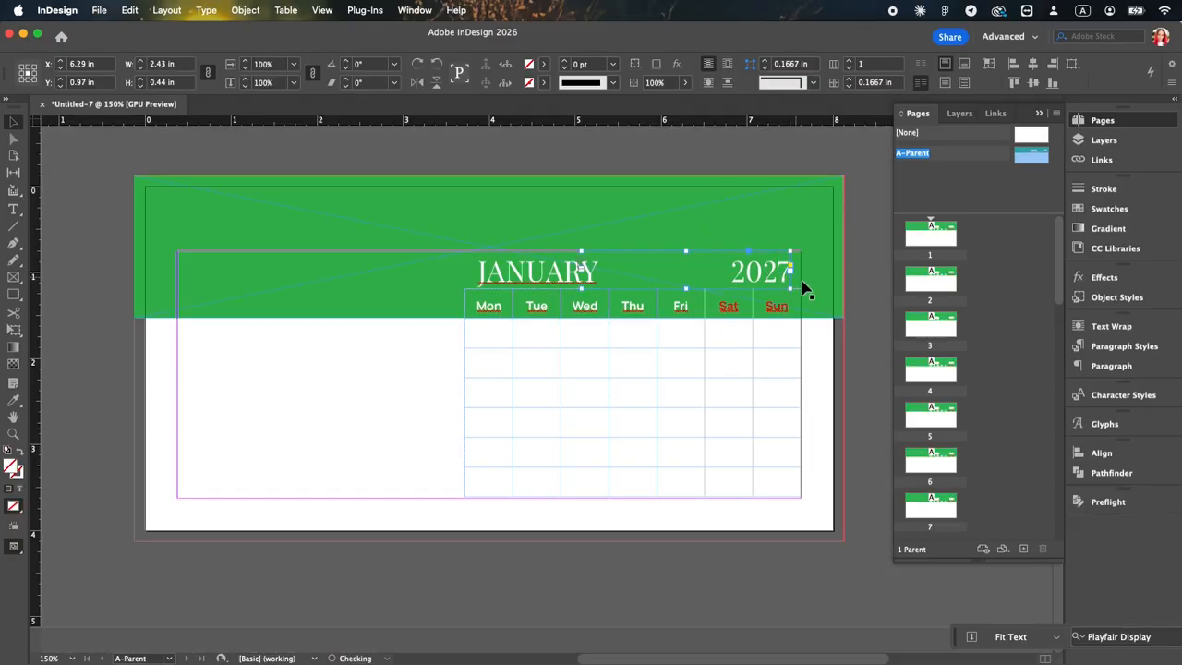
{"action": "left_click", "coordinate": [838, 360]}
{"action": "key", "text": "w"}
{"action": "key", "text": "w"}
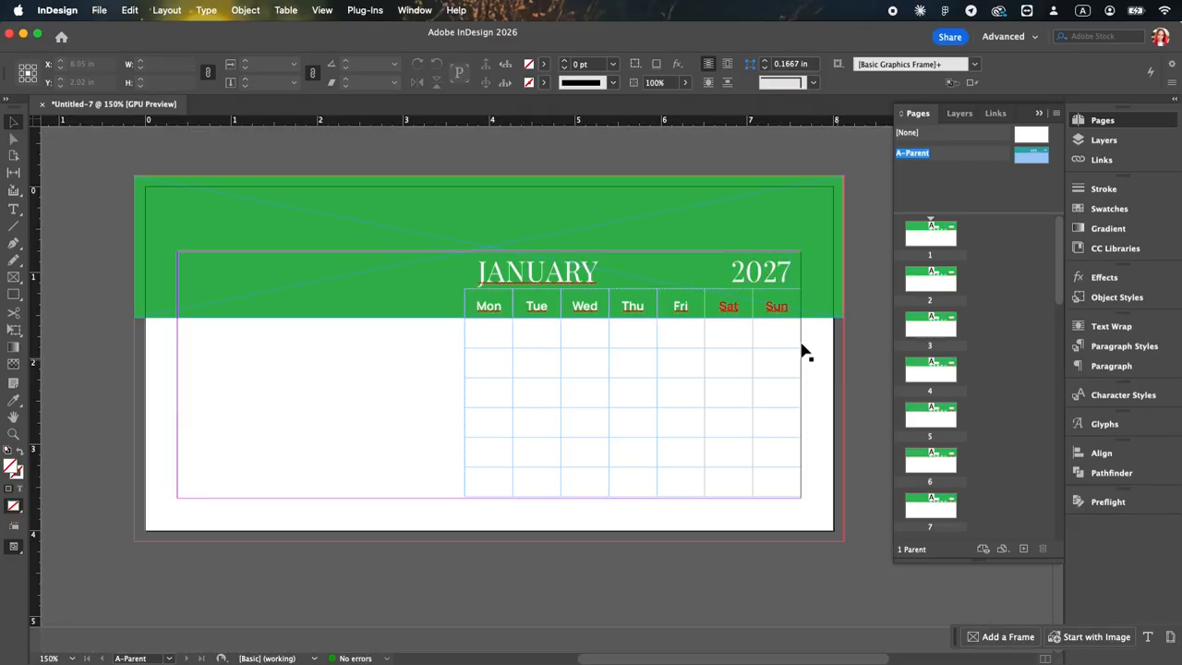
Step: Give the JANUARY frame the script label MonthLabel and the 2027 frame the script label YearLabel
{"action": "left_click", "coordinate": [542, 277]}
{"action": "scroll", "coordinate": [525, 272], "scroll_direction": "left", "scroll_amount": 2}
{"action": "left_click", "coordinate": [415, 10]}
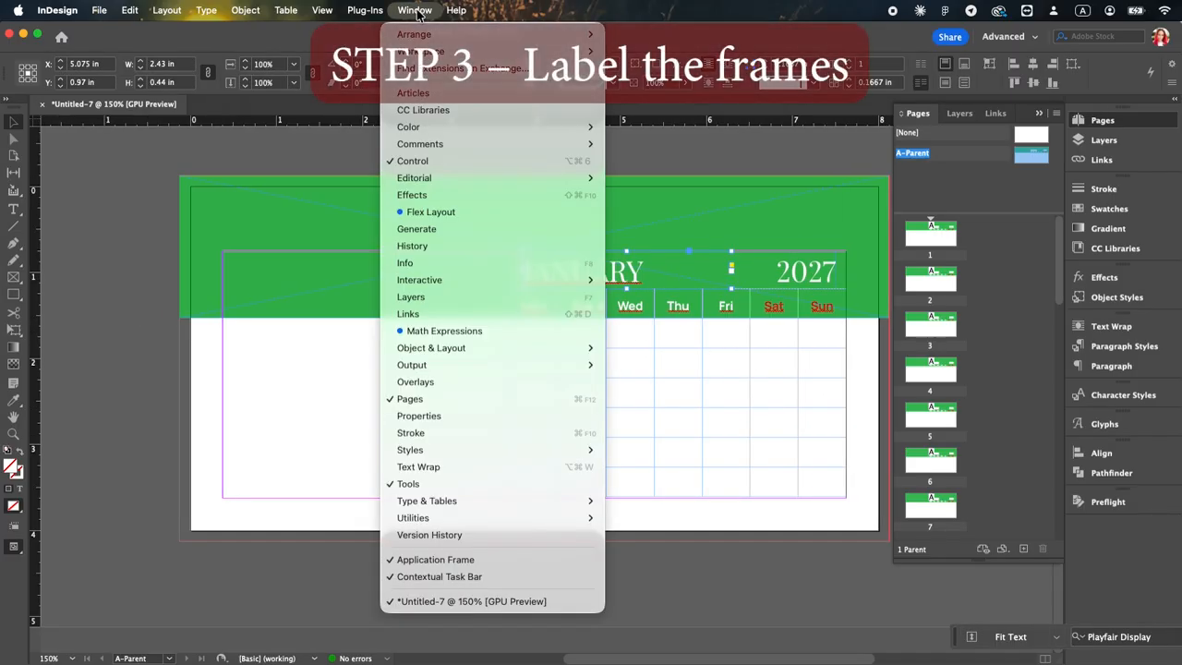
{"action": "mouse_move", "coordinate": [571, 517]}
{"action": "left_click", "coordinate": [702, 548]}
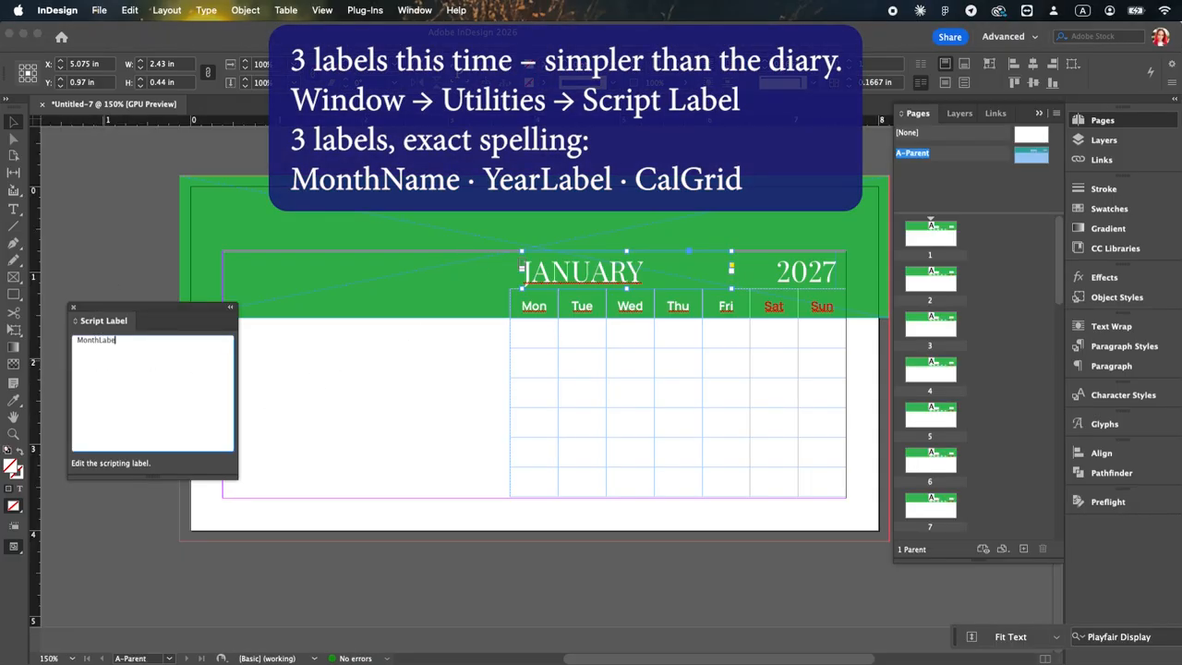
{"action": "left_click", "coordinate": [831, 272]}
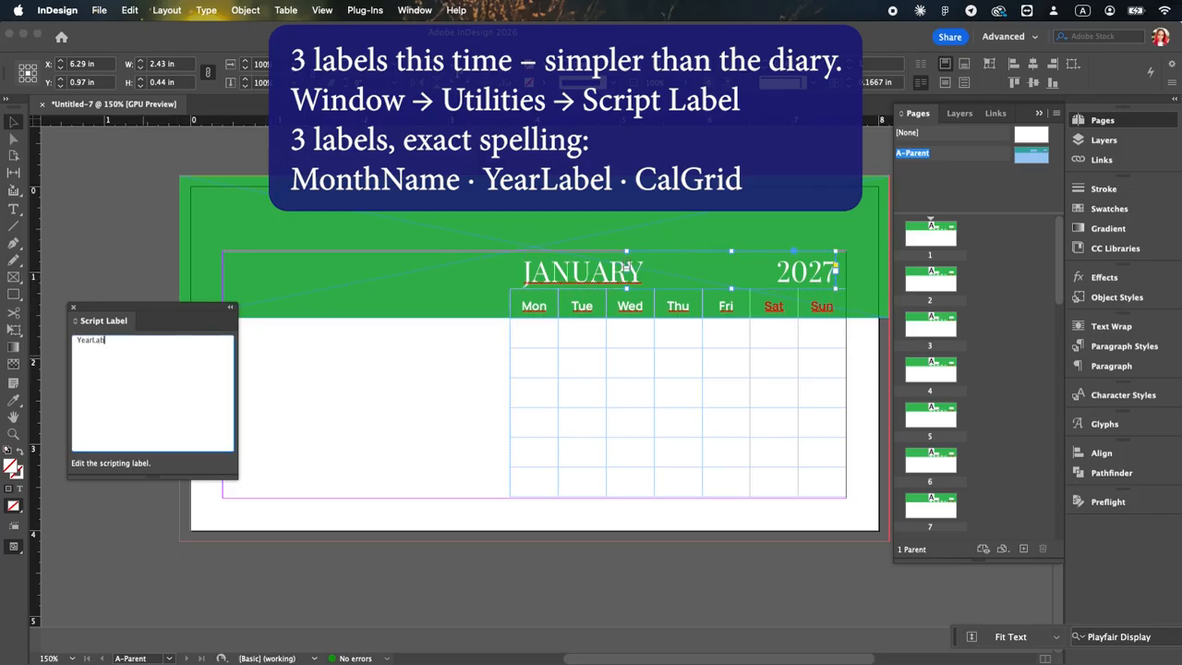
Step: Give the calendar table's frame the script label CalGrid
{"action": "left_click", "coordinate": [727, 311]}
{"action": "left_click", "coordinate": [153, 355]}
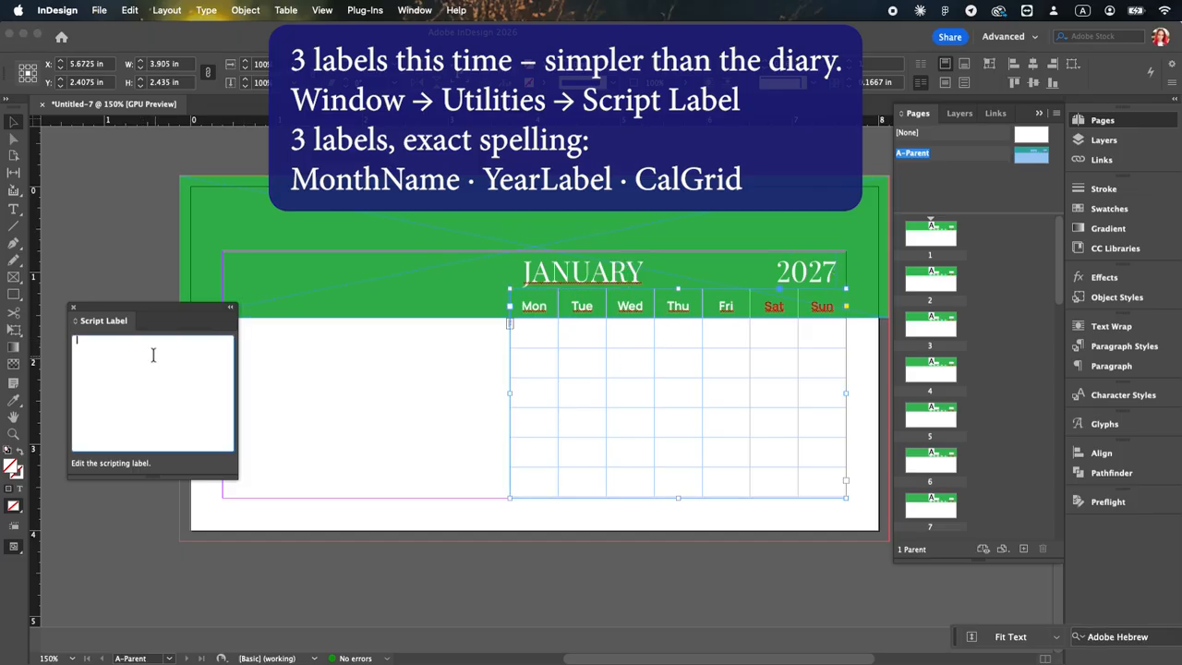
{"action": "type", "text": "CalGrid"}
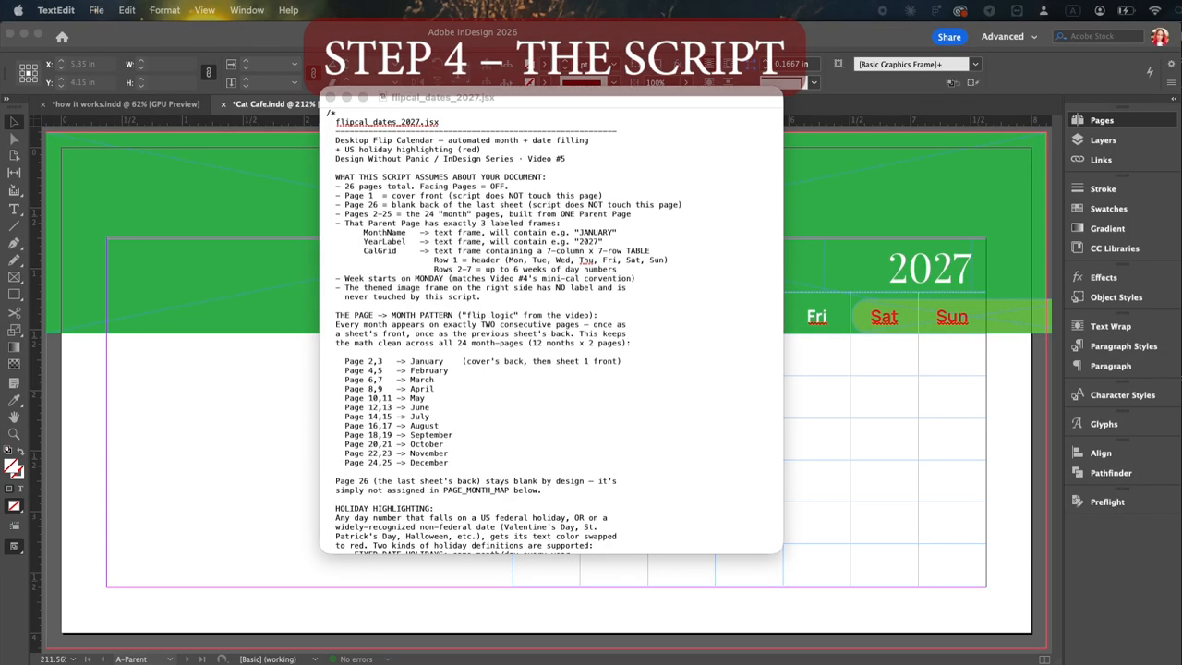
Step: Read through flipcal_dates_2027.jsx in TextEdit, checking the page-to-month pattern, holiday definitions, frame label constants and holiday swatch name
{"action": "scroll", "coordinate": [363, 185], "scroll_direction": "down", "scroll_amount": 5}
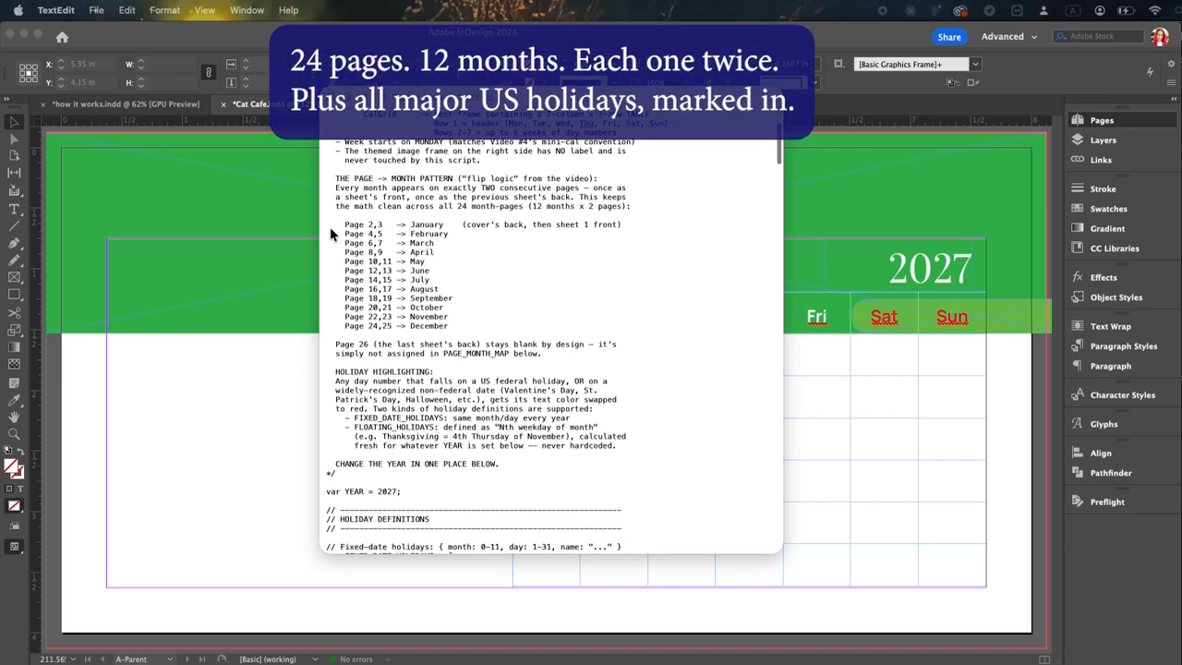
{"action": "scroll", "coordinate": [331, 240], "scroll_direction": "down", "scroll_amount": 5}
{"action": "scroll", "coordinate": [331, 246], "scroll_direction": "down", "scroll_amount": 7}
{"action": "scroll", "coordinate": [329, 241], "scroll_direction": "down", "scroll_amount": 2}
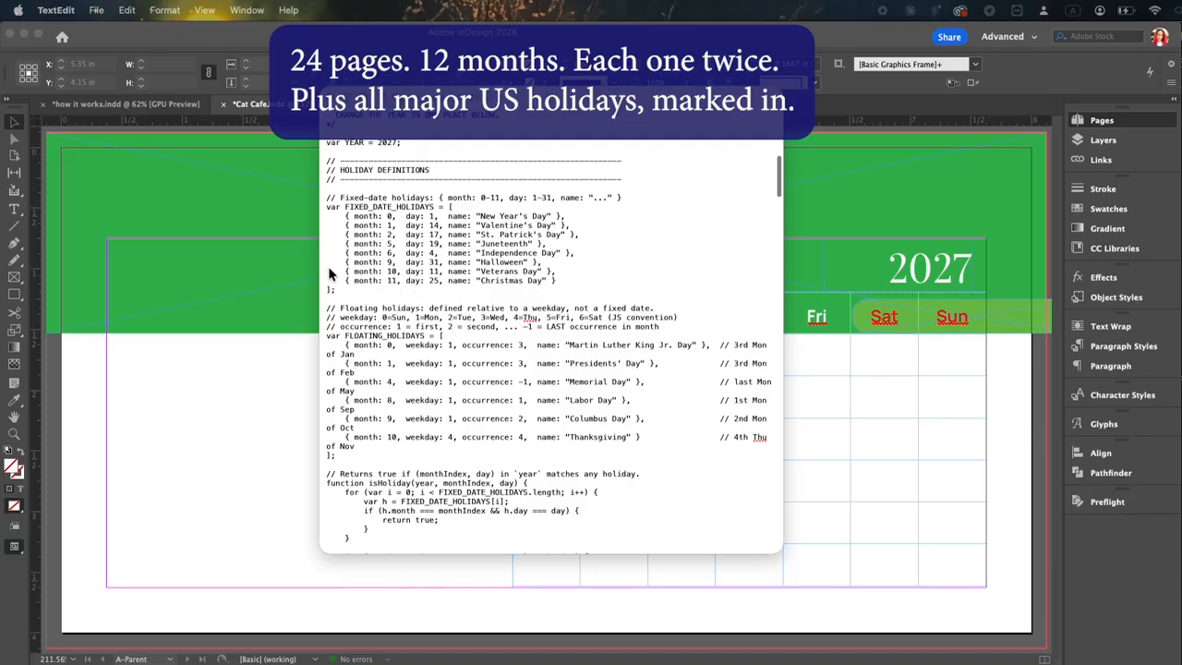
{"action": "scroll", "coordinate": [645, 220], "scroll_direction": "down", "scroll_amount": 9}
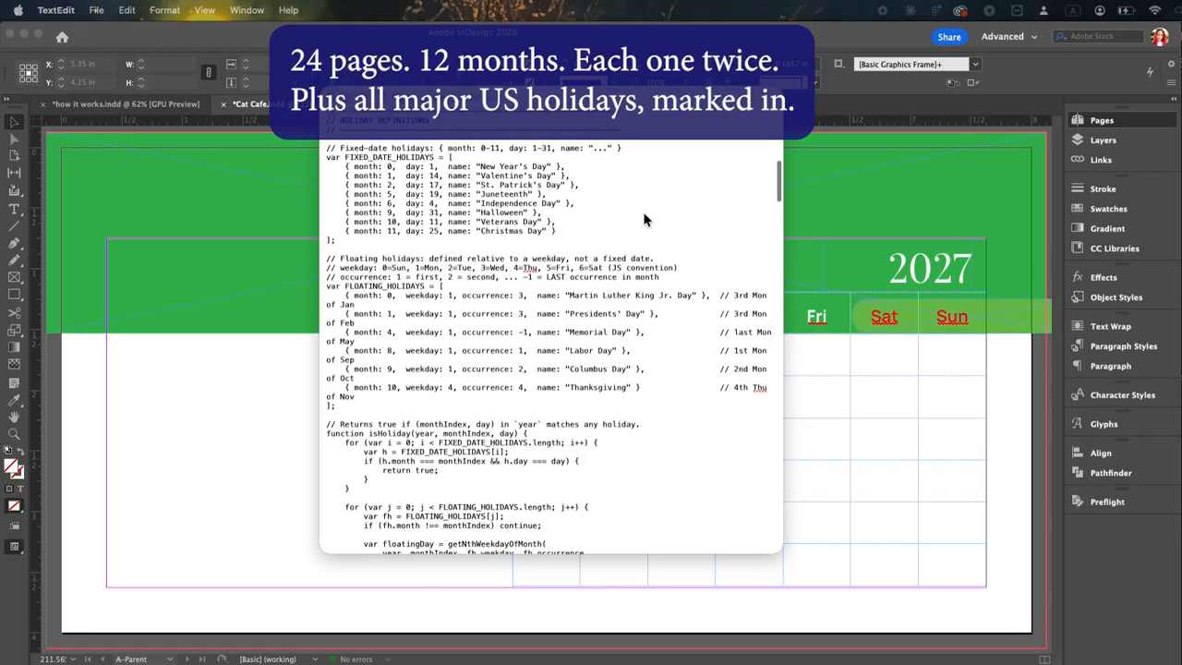
{"action": "scroll", "coordinate": [644, 219], "scroll_direction": "down", "scroll_amount": 20}
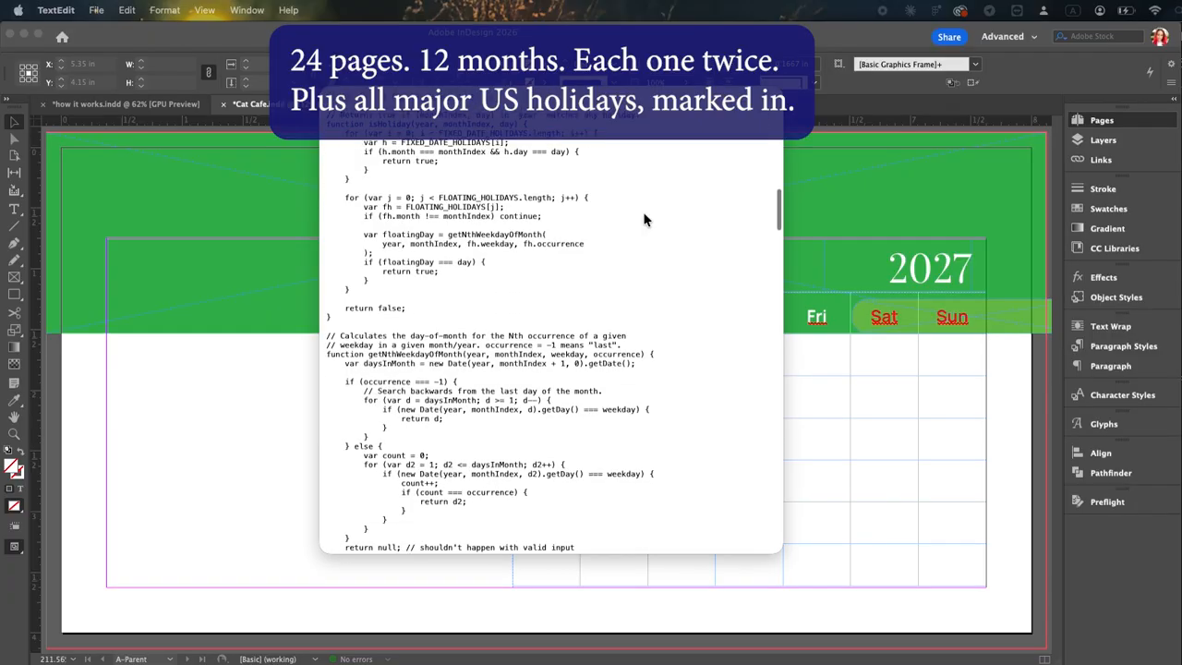
{"action": "scroll", "coordinate": [645, 220], "scroll_direction": "down", "scroll_amount": 20}
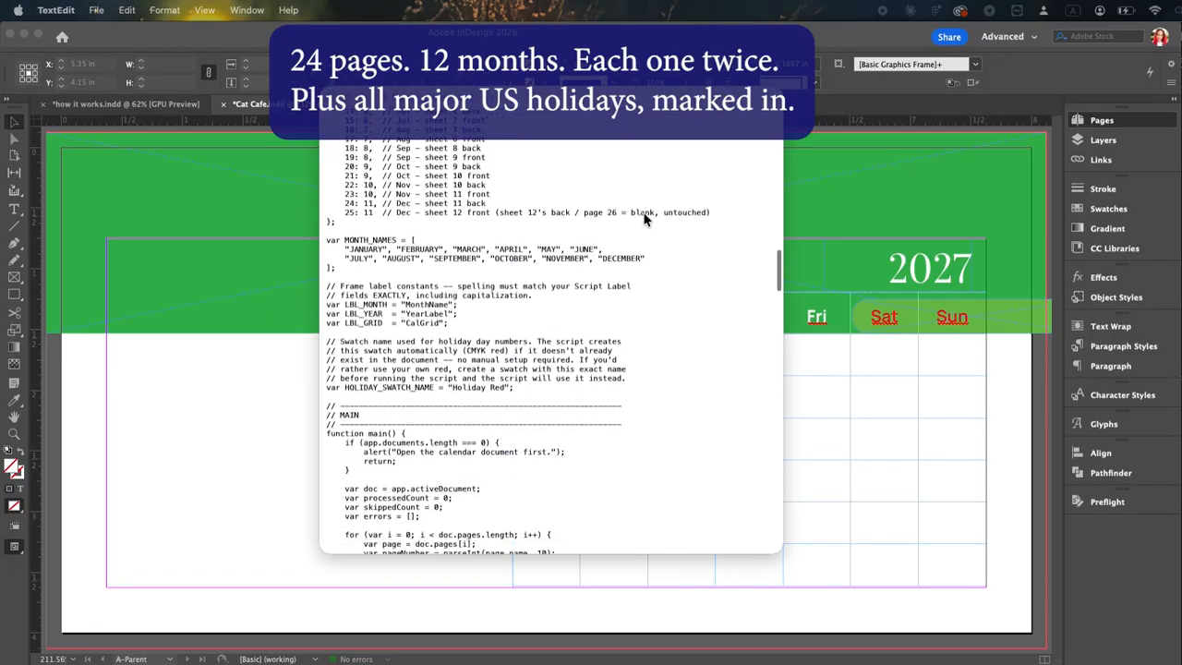
{"action": "scroll", "coordinate": [645, 219], "scroll_direction": "down", "scroll_amount": 20}
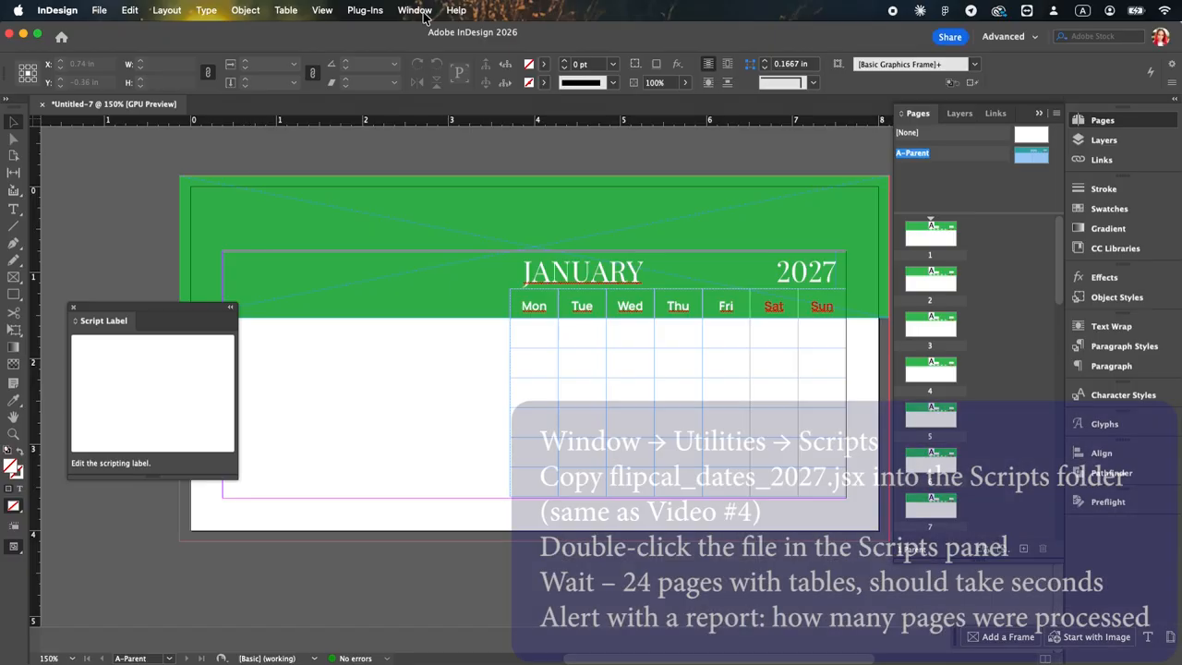
Step: Reveal InDesign's user scripts folder in Finder and paste flipcal_dates_2027.jsx into its Scripts Panel subfolder
{"action": "left_click", "coordinate": [415, 10]}
{"action": "left_click", "coordinate": [434, 452]}
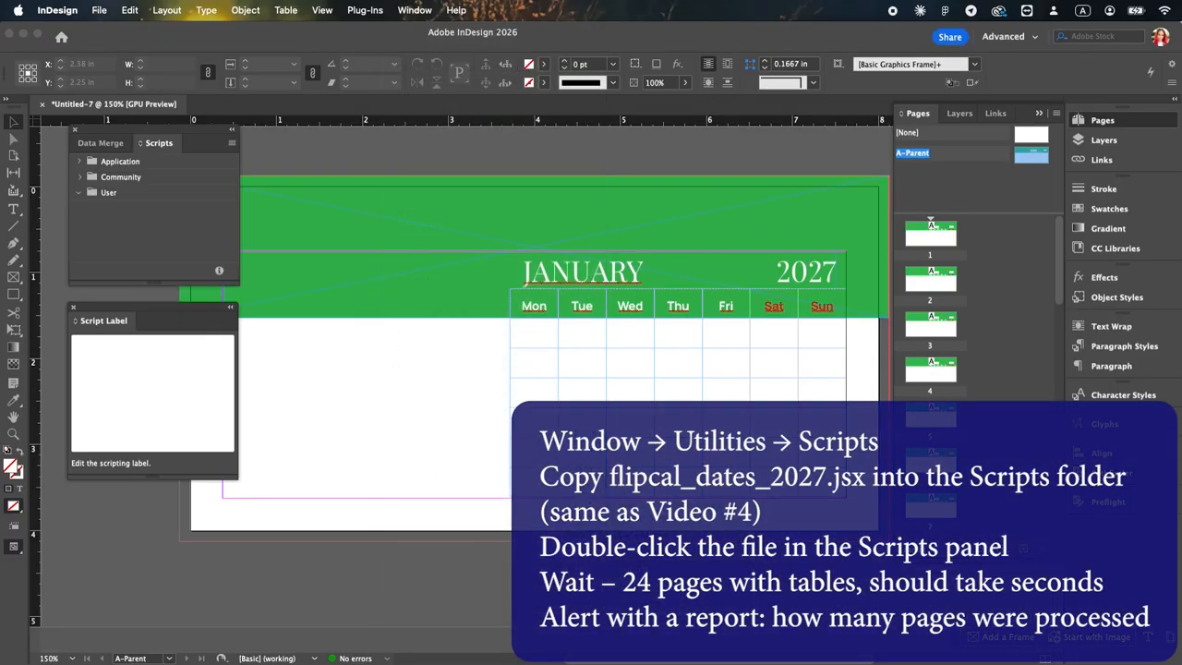
{"action": "right_click", "coordinate": [124, 194]}
{"action": "left_click", "coordinate": [198, 212]}
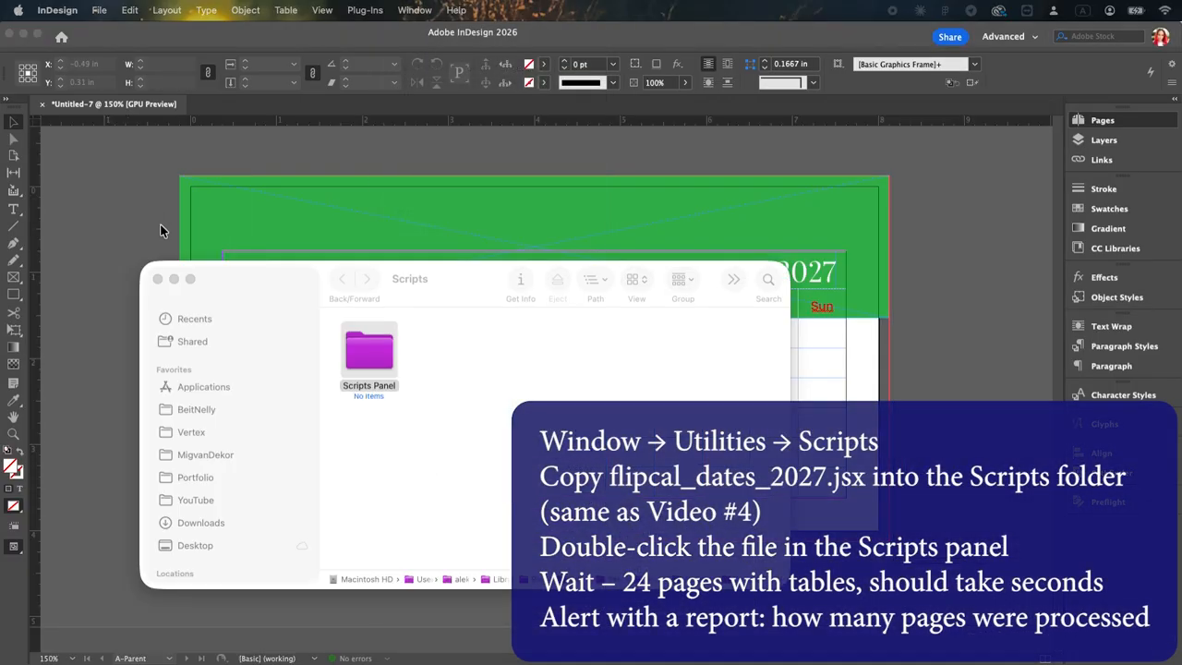
{"action": "double_click", "coordinate": [374, 355]}
{"action": "key", "text": "super+v"}
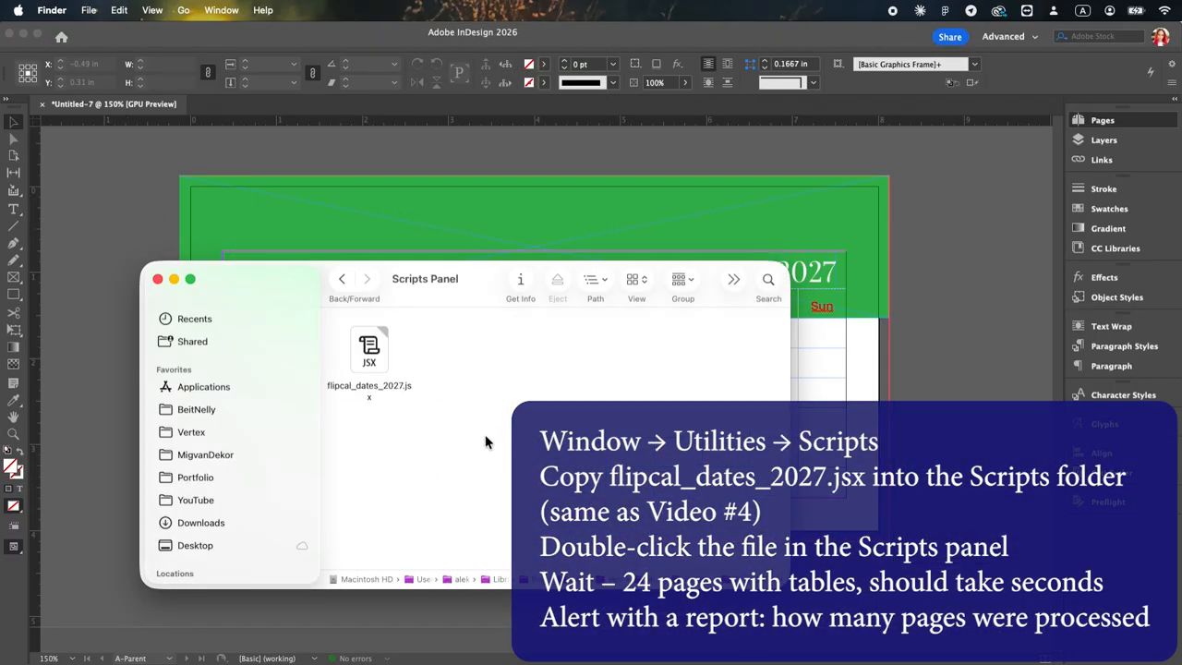
{"action": "left_click", "coordinate": [157, 279]}
Step: Try to fill the calendar's month pages by running the user script flipcal_dates_2027.jsx, and dismiss its report
{"action": "left_click", "coordinate": [228, 11]}
{"action": "left_click", "coordinate": [109, 220]}
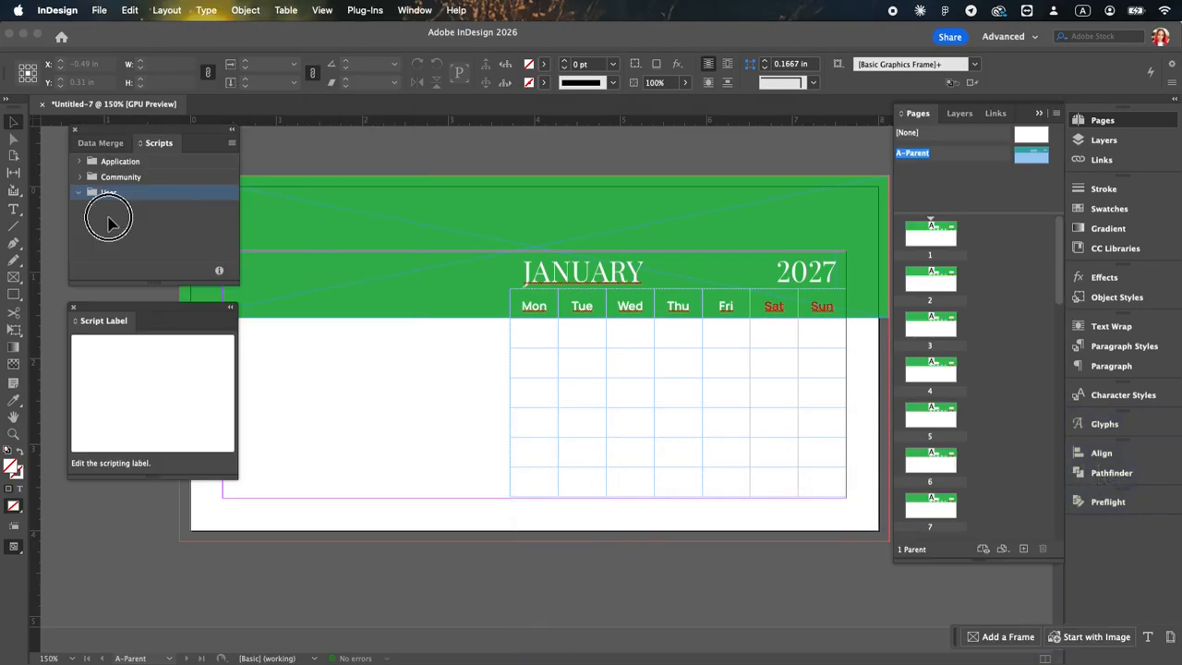
{"action": "left_click", "coordinate": [161, 213]}
{"action": "double_click", "coordinate": [171, 209]}
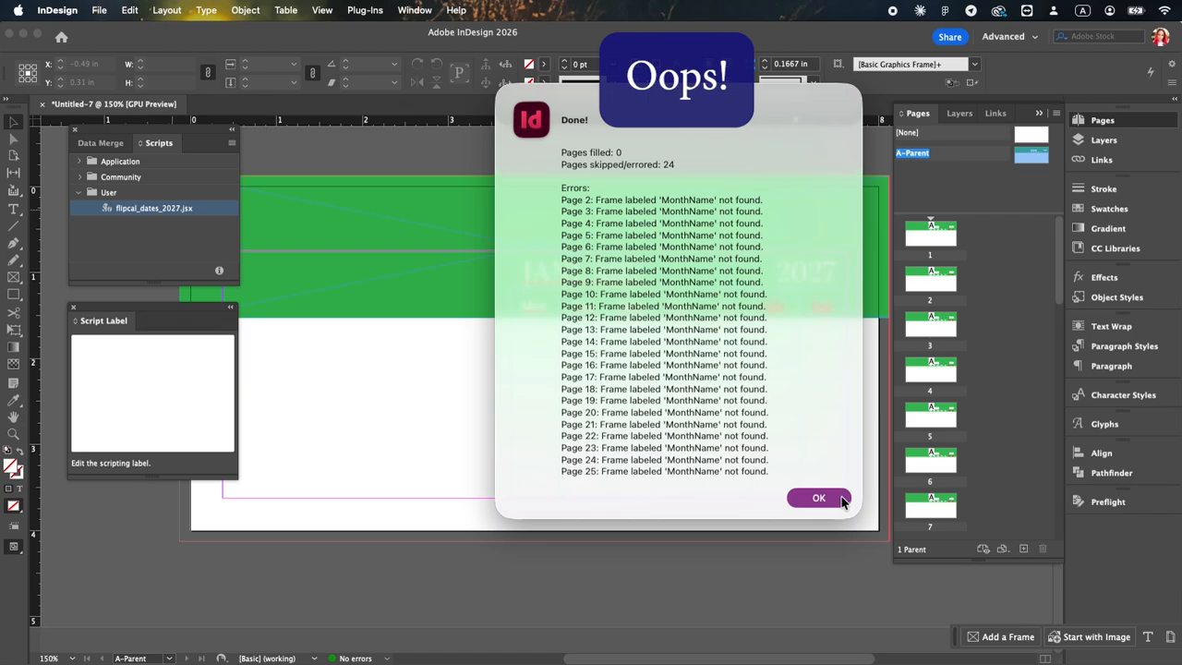
{"action": "left_click", "coordinate": [820, 499]}
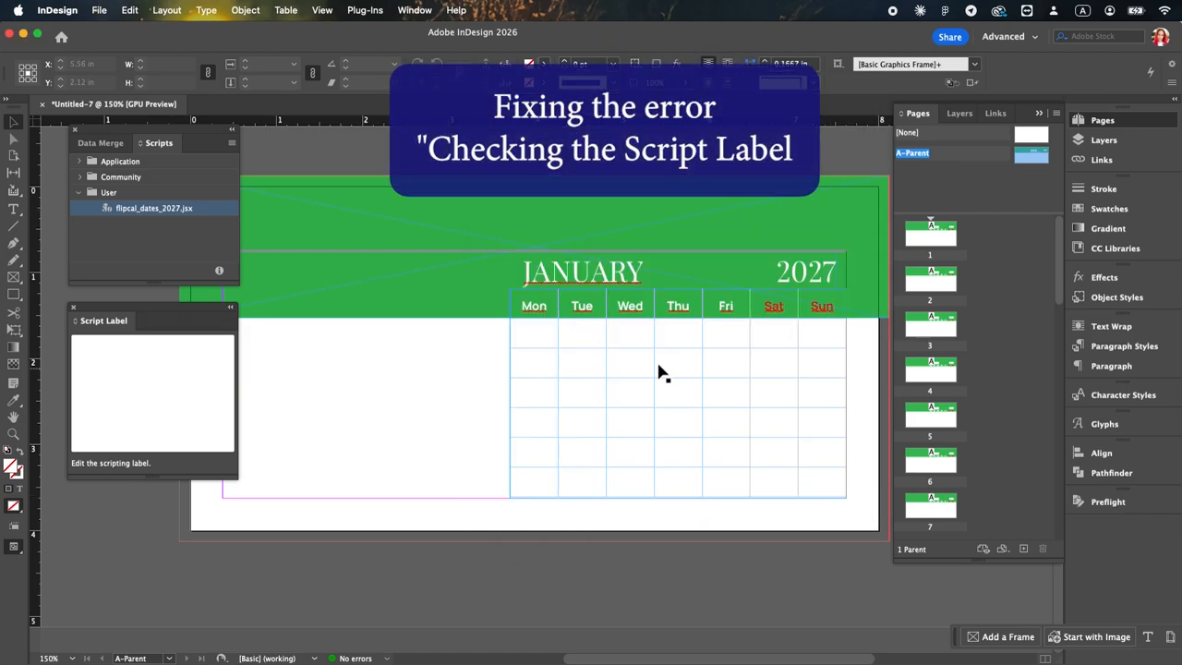
Step: Change the JANUARY frame's script label to MonthName and rerun flipcal_dates_2027.jsx to fill the month pages
{"action": "left_click", "coordinate": [545, 315]}
{"action": "left_click", "coordinate": [545, 274]}
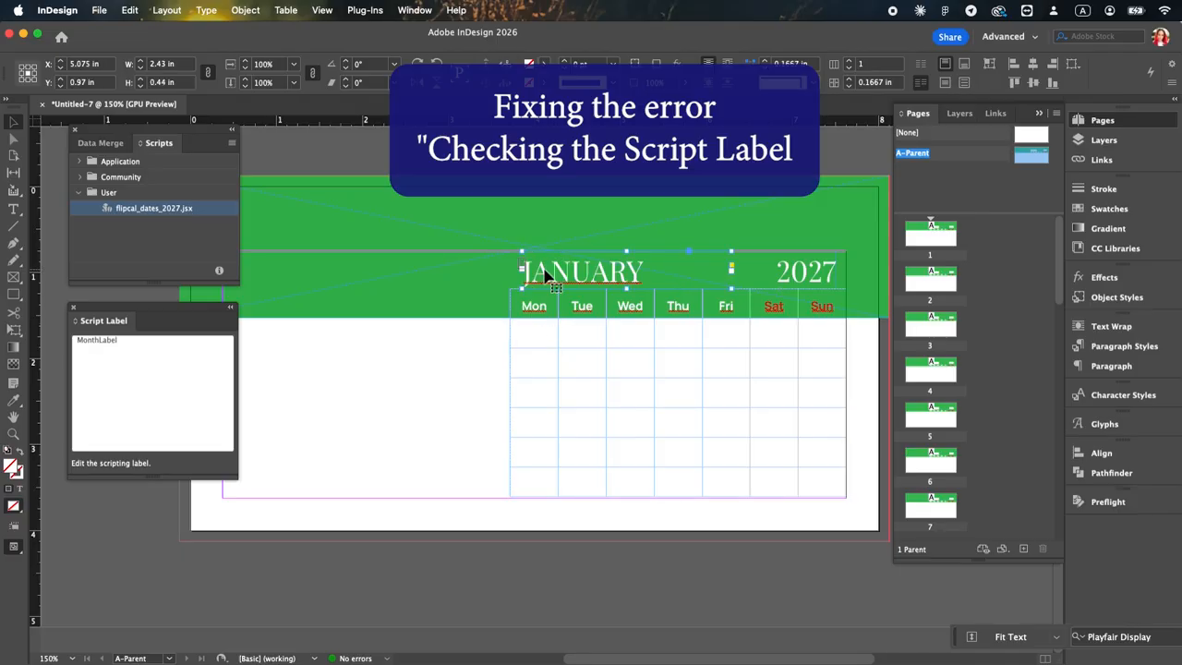
{"action": "scroll", "coordinate": [572, 273], "scroll_direction": "up", "scroll_amount": 3}
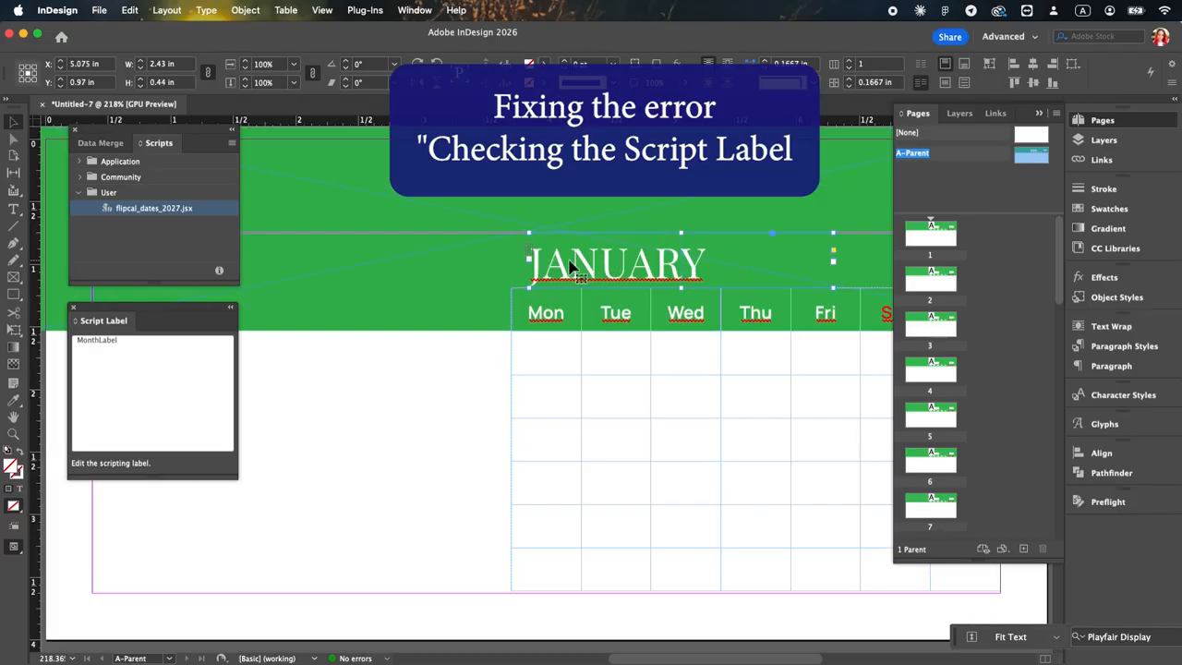
{"action": "left_click_drag", "start_coordinate": [118, 341], "coordinate": [97, 347]}
{"action": "type", "text": "Name"}
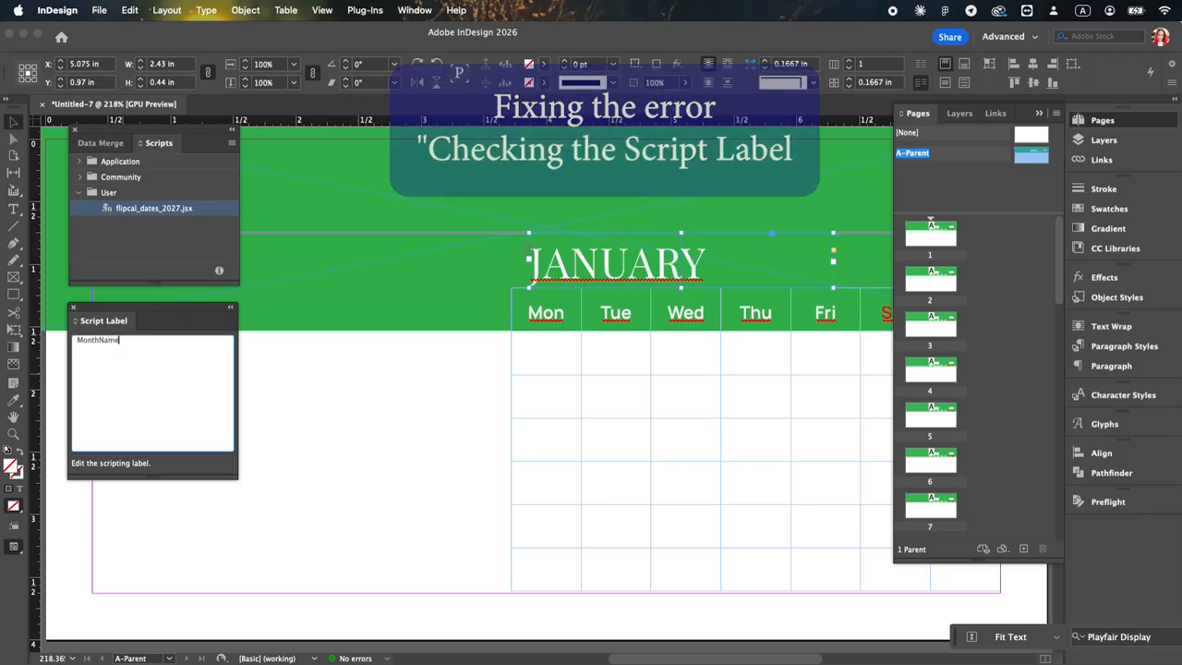
{"action": "left_click", "coordinate": [312, 360]}
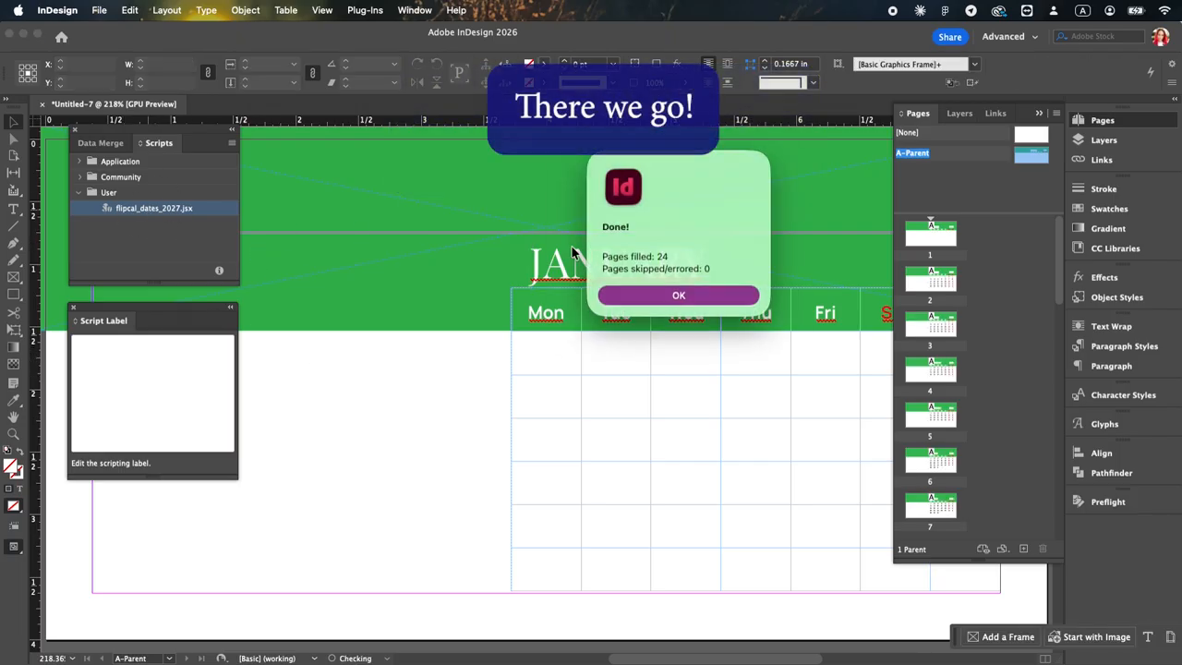
{"action": "left_click", "coordinate": [735, 297]}
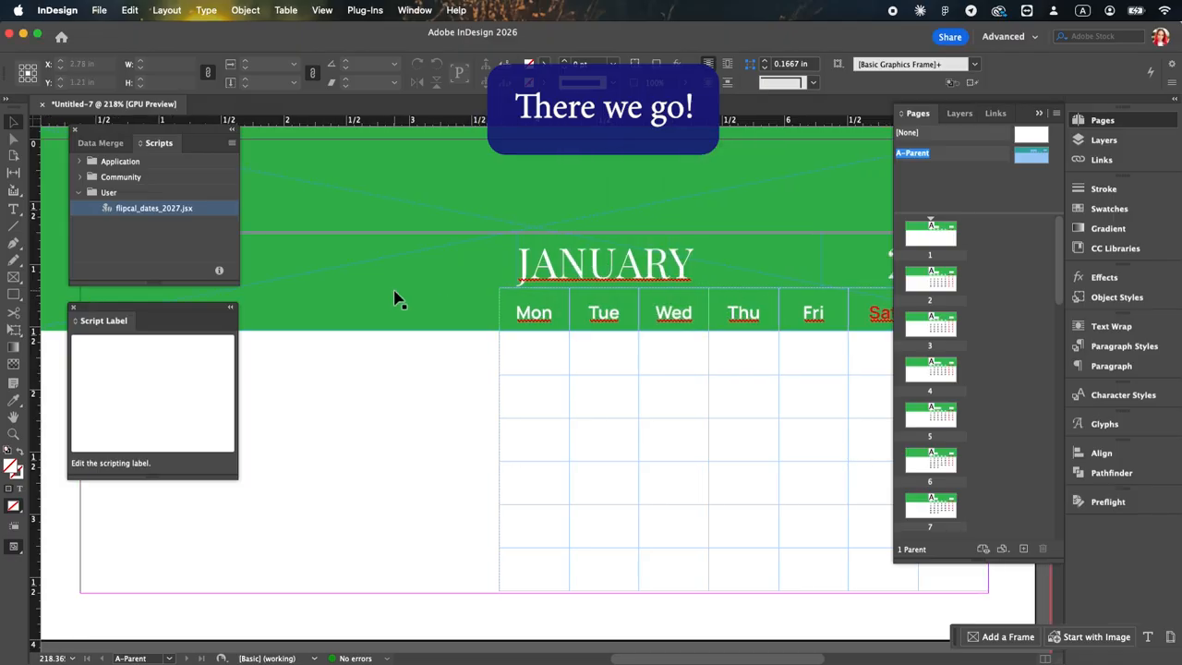
Step: Apply the [None] parent to page 1
{"action": "key", "text": "super+minus"}
{"action": "scroll", "coordinate": [948, 240], "scroll_direction": "down", "scroll_amount": 10}
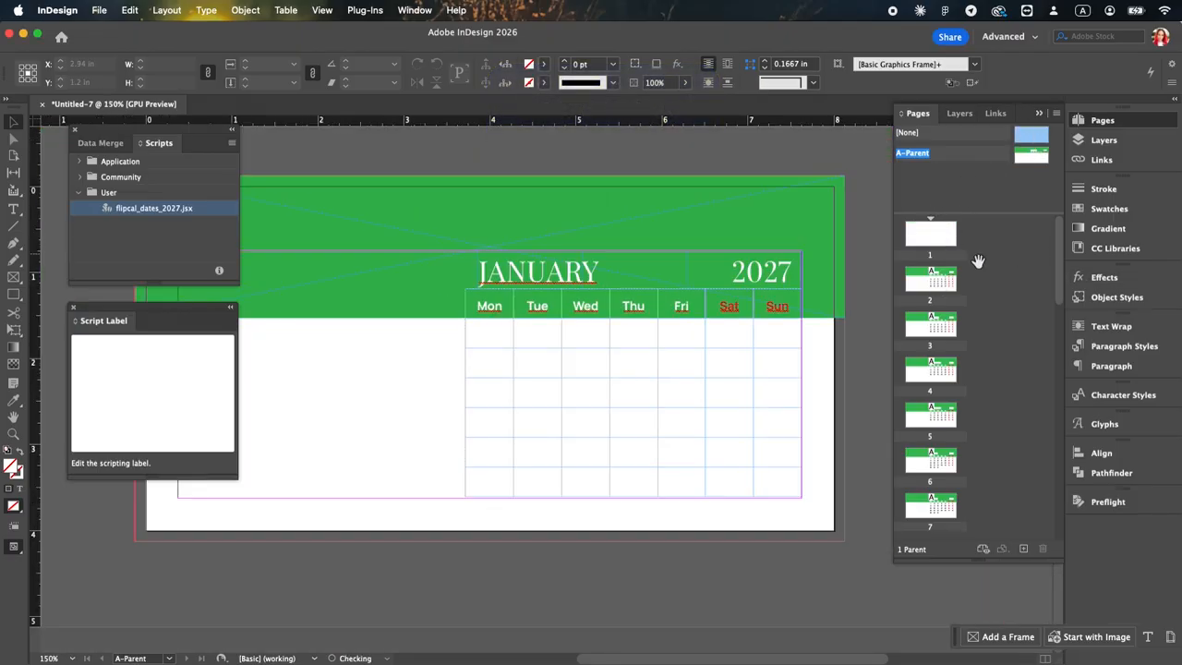
{"action": "scroll", "coordinate": [992, 415], "scroll_direction": "up", "scroll_amount": 10}
Step: Check the generated month pages from January to December for correct month names, date placement and red weekend and holiday numbers
{"action": "double_click", "coordinate": [935, 288]}
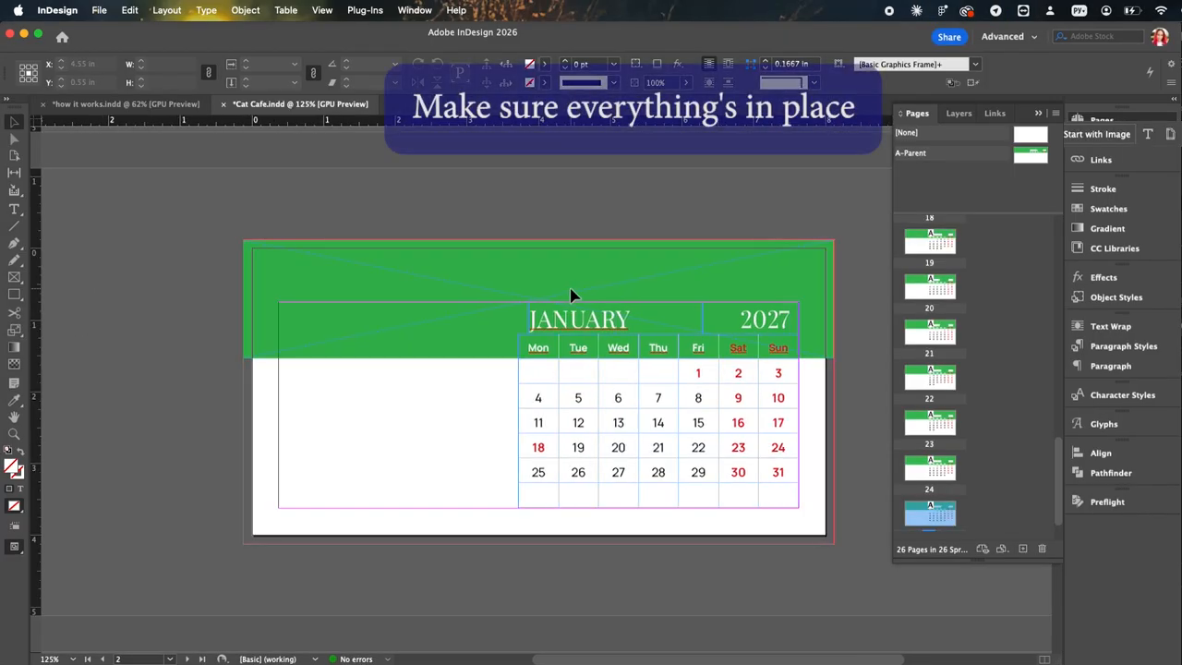
{"action": "scroll", "coordinate": [570, 295], "scroll_direction": "down", "scroll_amount": 2}
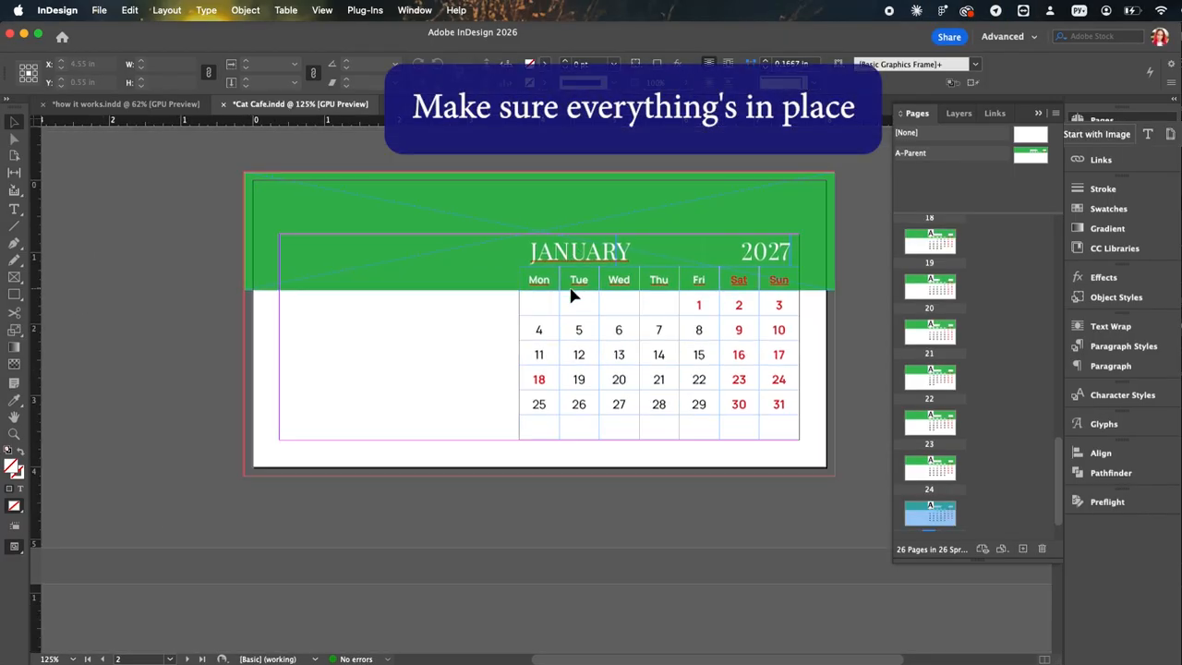
{"action": "scroll", "coordinate": [522, 397], "scroll_direction": "down", "scroll_amount": 10}
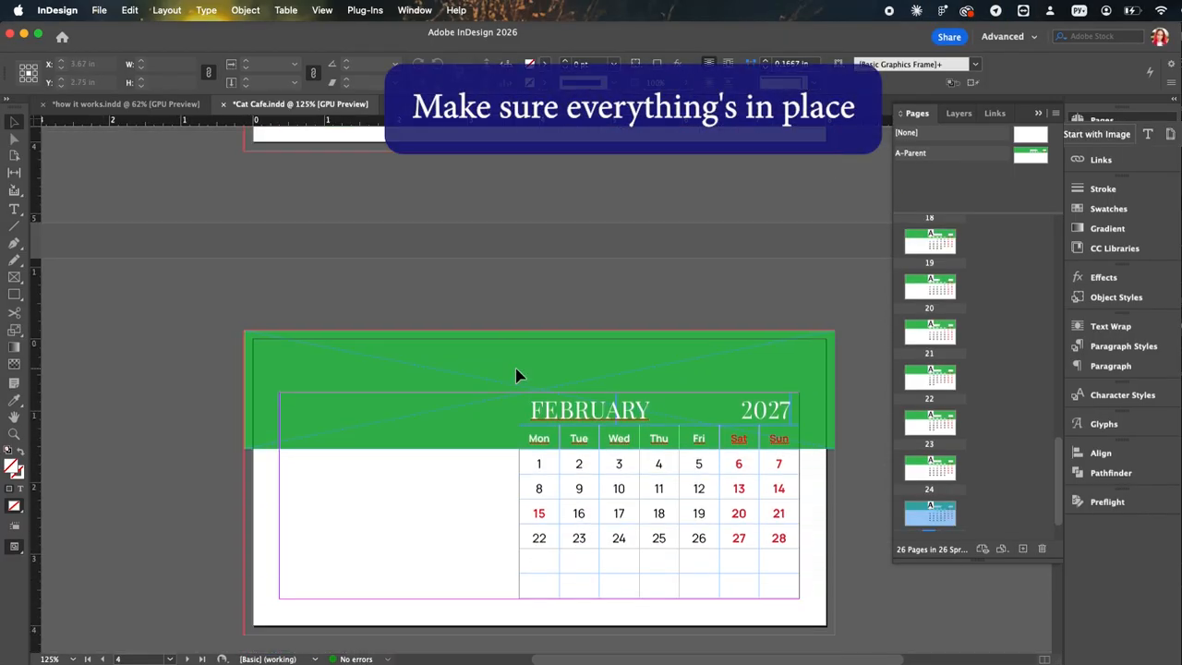
{"action": "scroll", "coordinate": [488, 311], "scroll_direction": "down", "scroll_amount": 10}
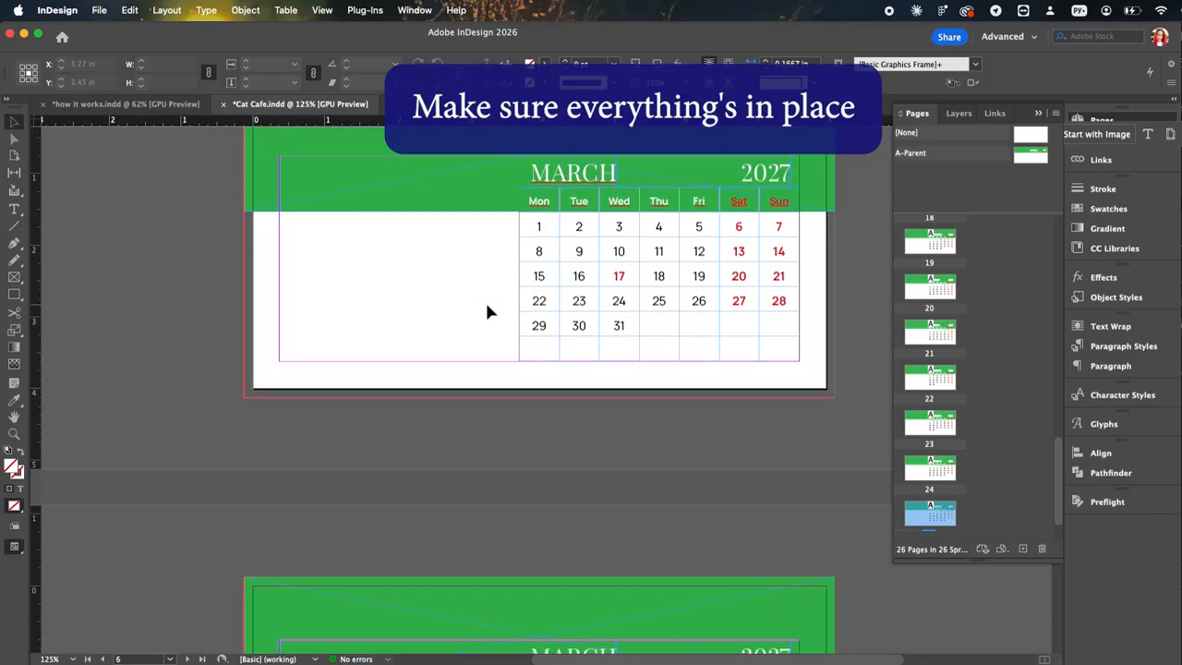
{"action": "scroll", "coordinate": [567, 304], "scroll_direction": "up", "scroll_amount": 5}
{"action": "scroll", "coordinate": [568, 307], "scroll_direction": "down", "scroll_amount": 5}
{"action": "scroll", "coordinate": [567, 305], "scroll_direction": "down", "scroll_amount": 15}
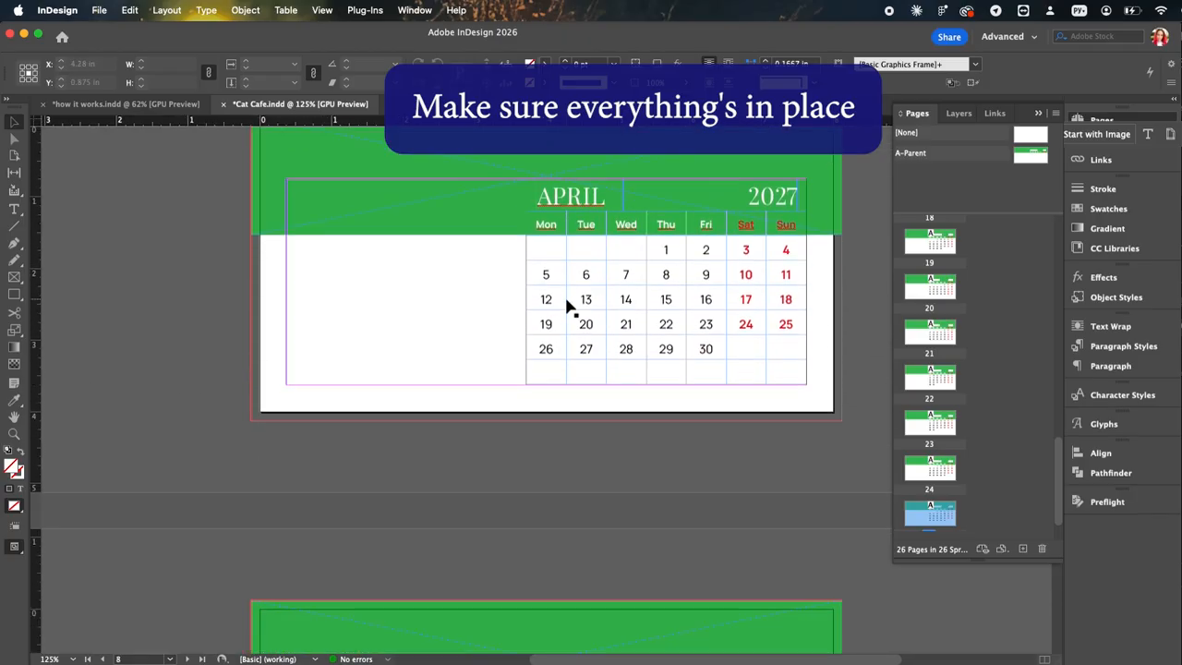
{"action": "scroll", "coordinate": [567, 306], "scroll_direction": "down", "scroll_amount": 10}
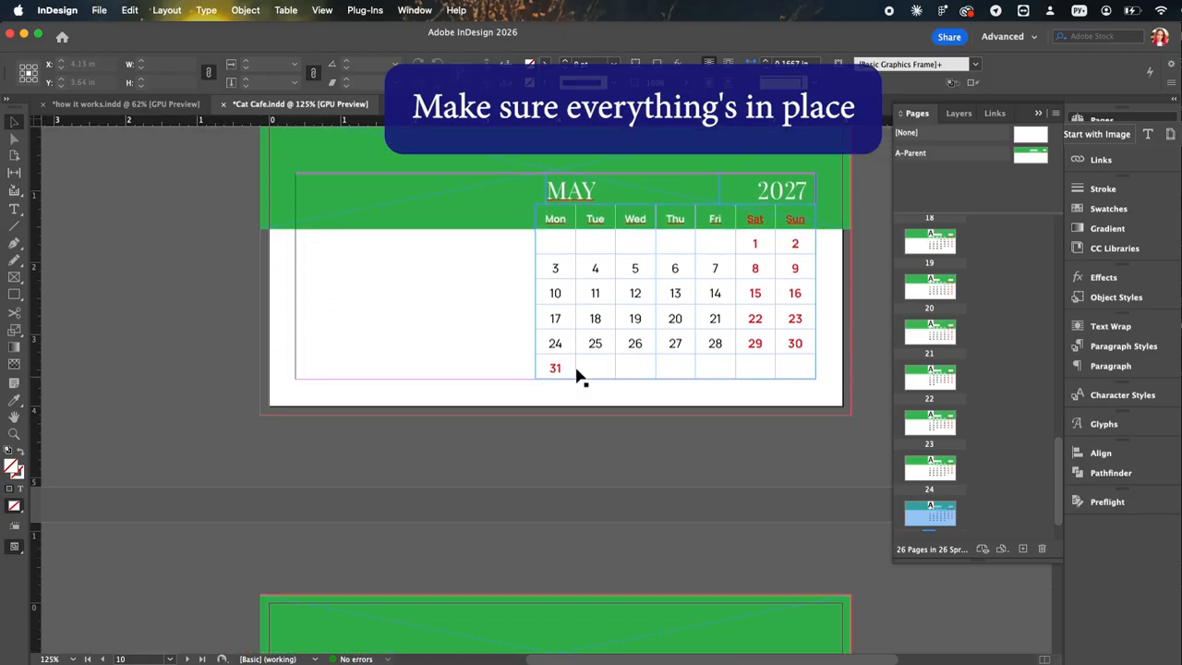
{"action": "scroll", "coordinate": [580, 370], "scroll_direction": "down", "scroll_amount": 10}
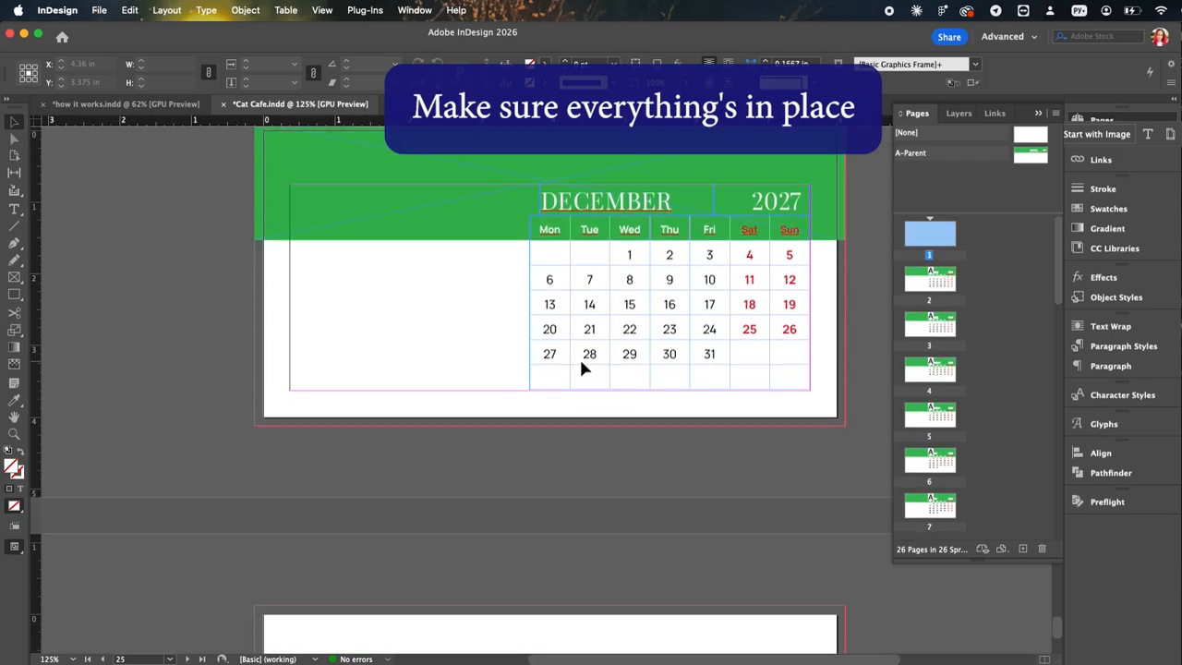
{"action": "scroll", "coordinate": [580, 370], "scroll_direction": "up", "scroll_amount": 5}
{"action": "scroll", "coordinate": [582, 369], "scroll_direction": "up", "scroll_amount": 10}
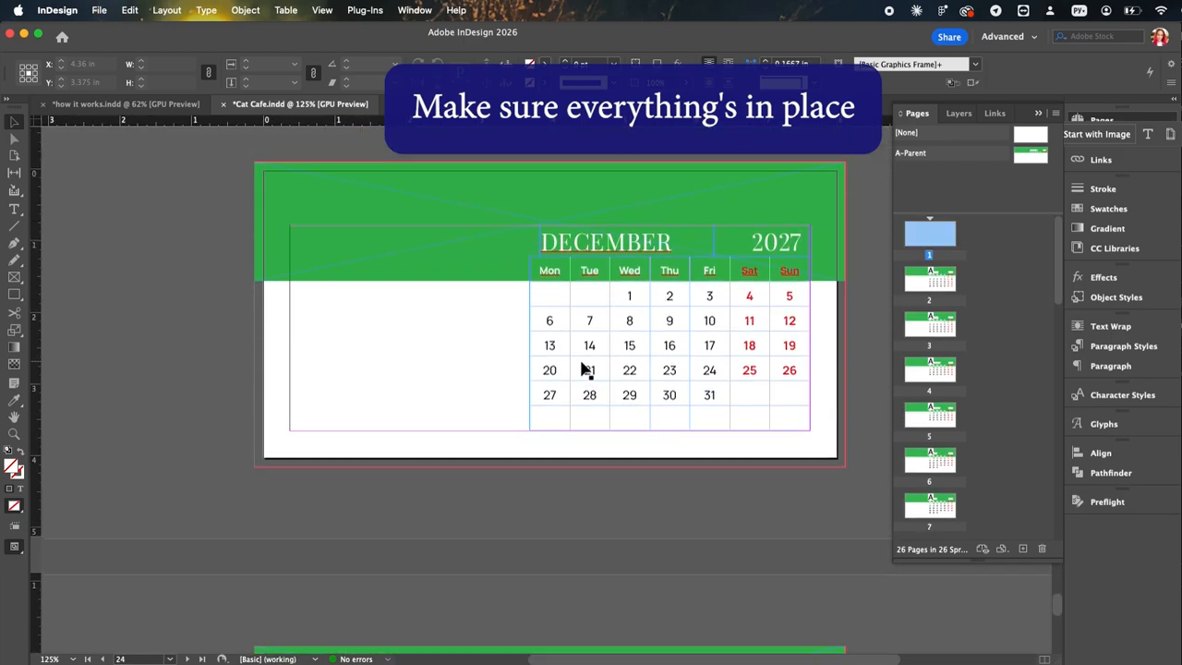
{"action": "scroll", "coordinate": [675, 492], "scroll_direction": "up", "scroll_amount": 10}
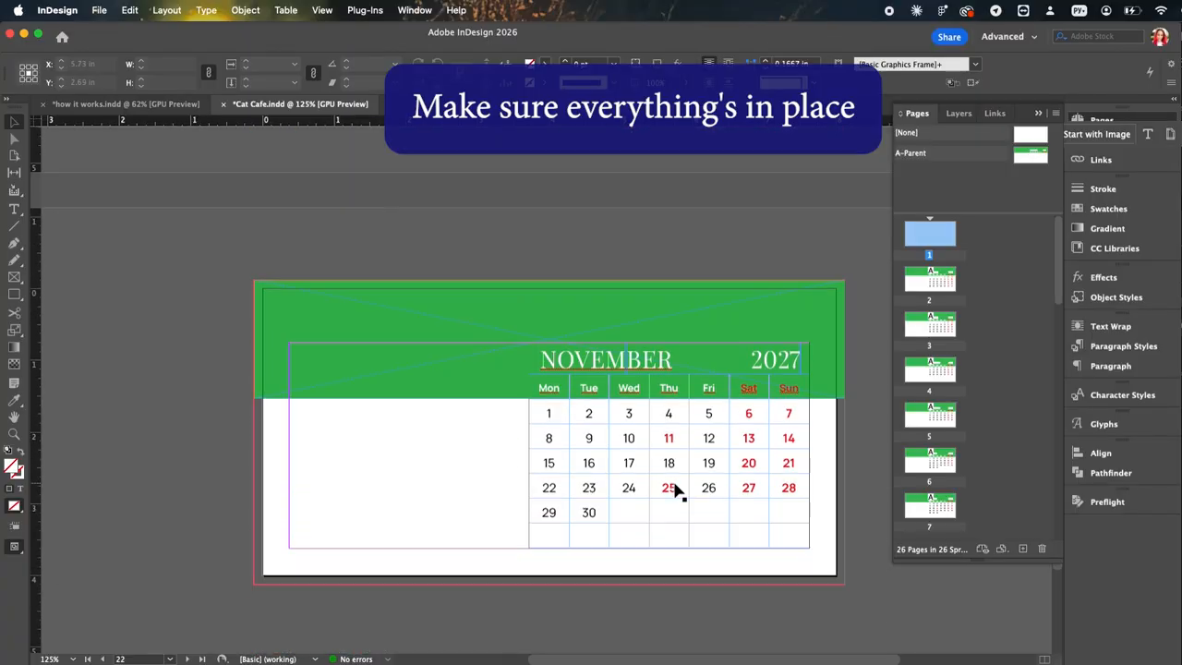
{"action": "scroll", "coordinate": [534, 490], "scroll_direction": "up", "scroll_amount": 10}
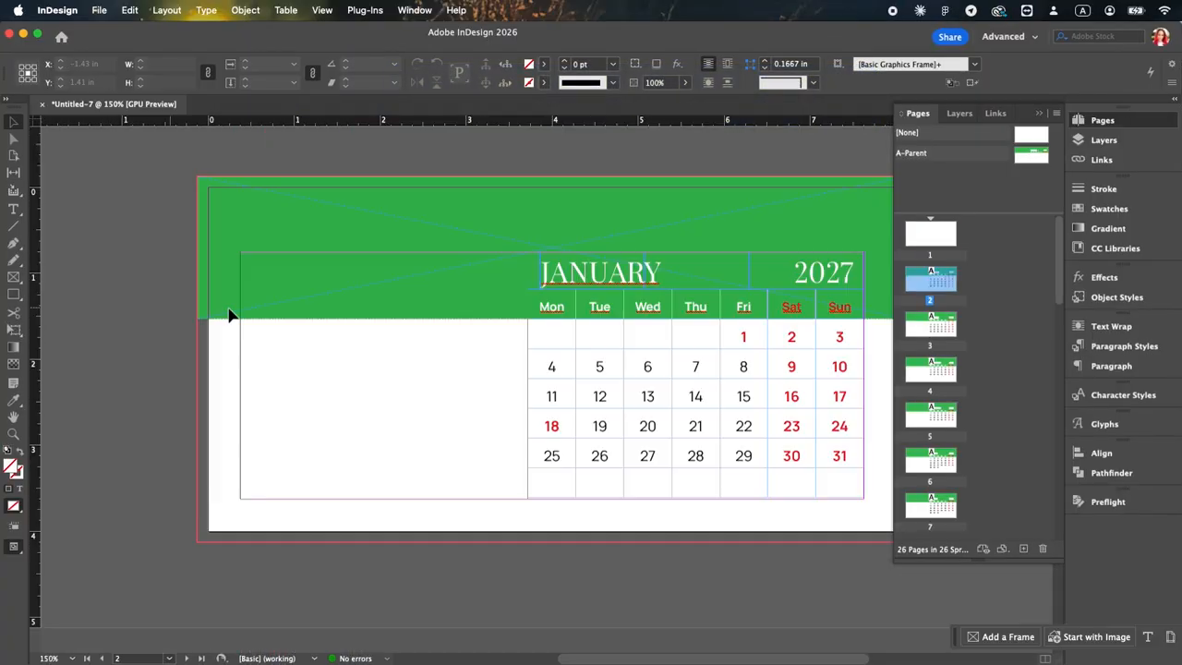
Step: Place the photo of the ginger cat in a white chair on page 1, about 7.72 × 4.34 in, starting at the bleed's upper-left corner
{"action": "left_click", "coordinate": [409, 328]}
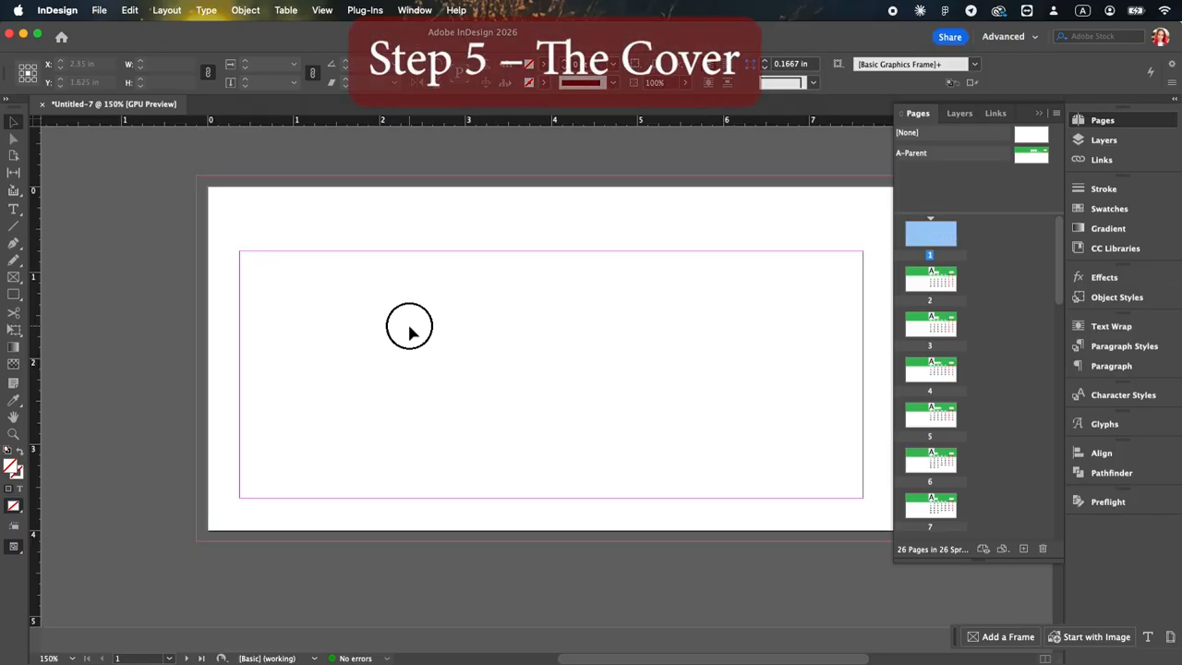
{"action": "key", "text": "super+d"}
{"action": "left_click", "coordinate": [501, 287]}
{"action": "left_click", "coordinate": [1009, 492]}
{"action": "left_click", "coordinate": [215, 186]}
{"action": "key", "text": "super+z"}
{"action": "left_click_drag", "start_coordinate": [197, 175], "coordinate": [860, 549]}
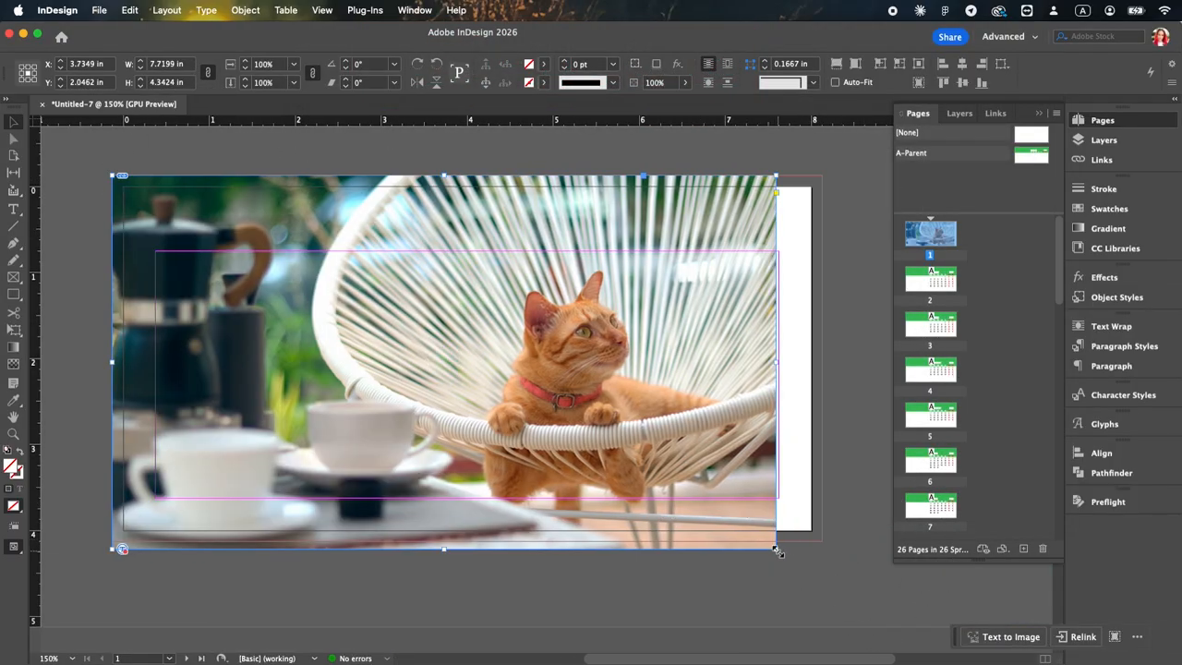
Step: Enlarge the cat photo and crop its frame to the page 1 bleed, 8.25 × 4.25 in, centred at X 4 in, Y 2 in
{"action": "left_click_drag", "start_coordinate": [776, 548], "coordinate": [823, 525]}
{"action": "left_click_drag", "start_coordinate": [468, 575], "coordinate": [465, 544]}
{"action": "left_click_drag", "start_coordinate": [474, 483], "coordinate": [475, 493]}
{"action": "left_click_drag", "start_coordinate": [467, 151], "coordinate": [467, 175]}
{"action": "left_click_drag", "start_coordinate": [467, 551], "coordinate": [467, 541]}
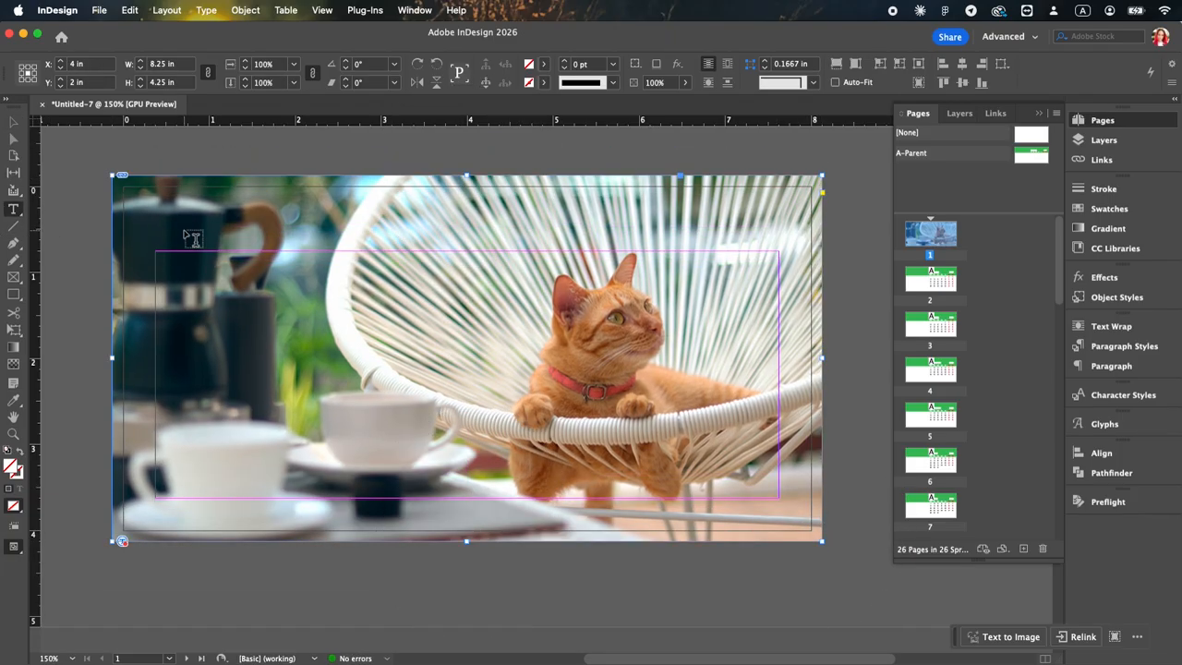
Step: Add a Playfair Display text frame reading "Cat Cafe Days" at the upper-left corner of page 1's margins
{"action": "left_click_drag", "start_coordinate": [157, 252], "coordinate": [472, 312]}
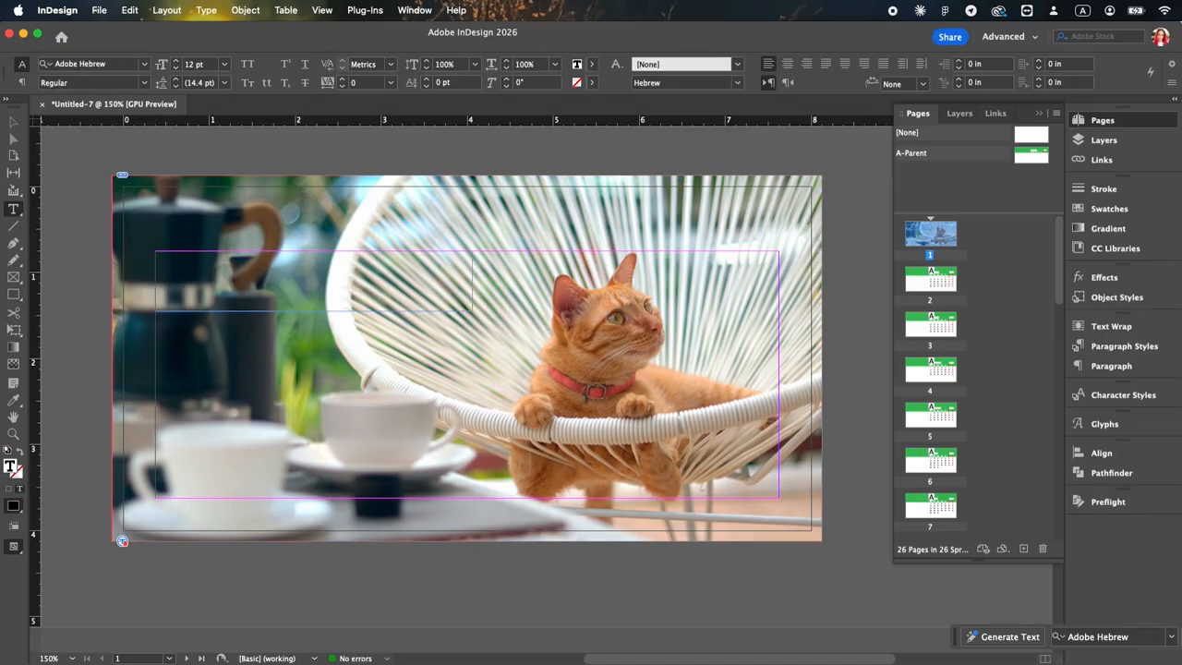
{"action": "left_click", "coordinate": [143, 65]}
{"action": "scroll", "coordinate": [145, 192], "scroll_direction": "down", "scroll_amount": 15}
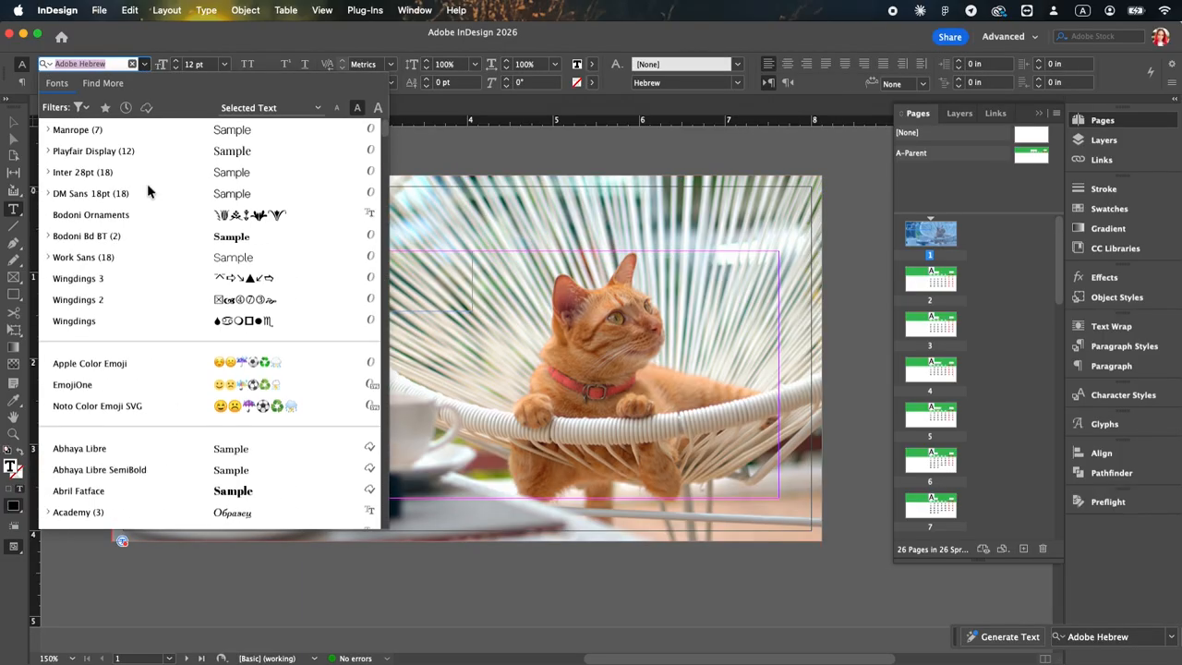
{"action": "left_click", "coordinate": [102, 155]}
{"action": "key", "text": "super+a"}
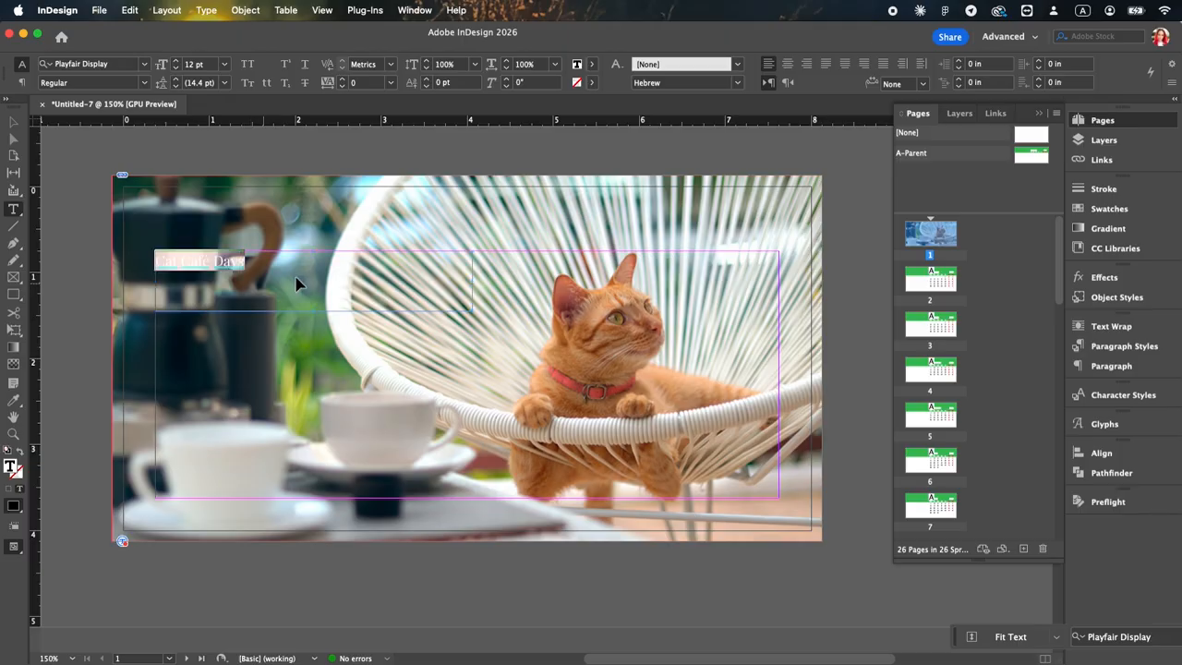
Step: Colour the "Cat Café Days" title white, set it to Playfair Display Bold and enlarge it to about 36 pt
{"action": "left_click", "coordinate": [592, 65]}
{"action": "left_click", "coordinate": [462, 138]}
{"action": "left_click", "coordinate": [80, 84]}
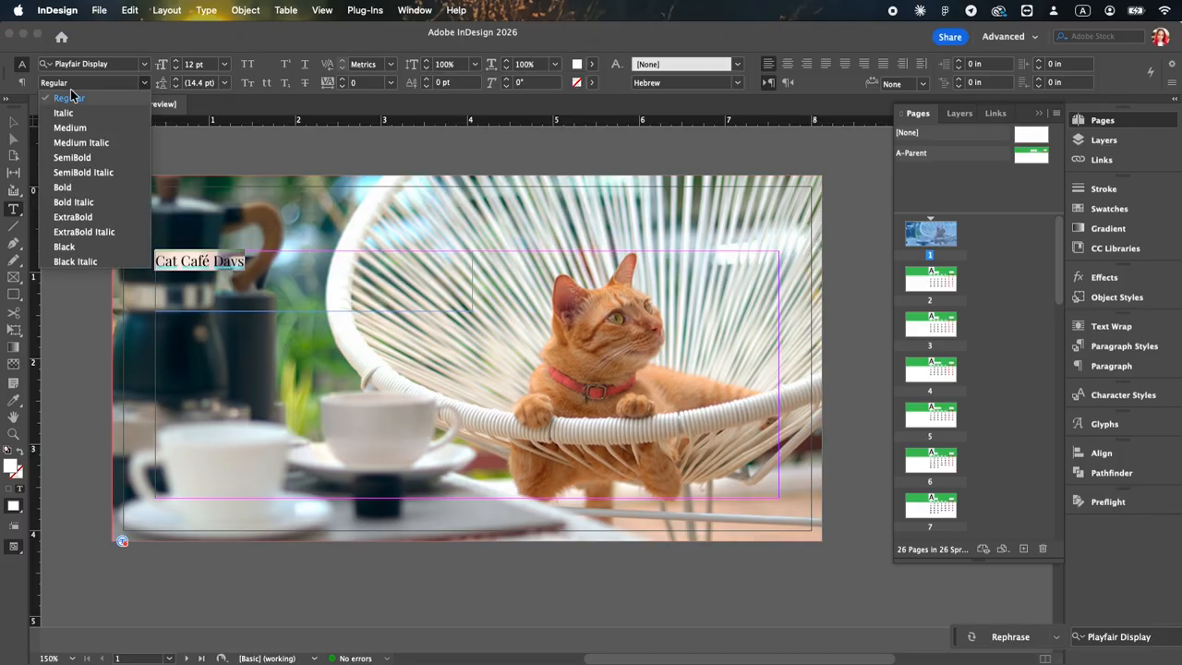
{"action": "left_click", "coordinate": [62, 187]}
{"action": "key", "text": "Escape"}
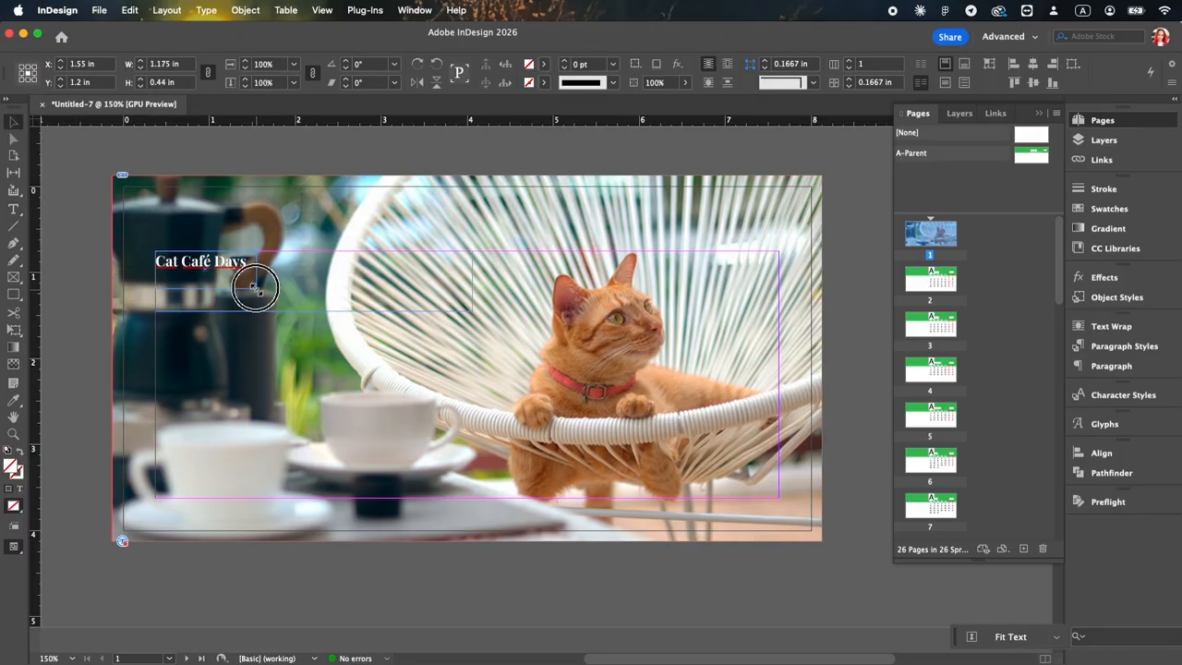
{"action": "left_click_drag", "start_coordinate": [251, 273], "coordinate": [404, 302]}
Step: Duplicate the title near page 1's lower margin, set the copy in Manrope and replace its text with "2027"
{"action": "left_click_drag", "start_coordinate": [396, 279], "coordinate": [392, 453]}
{"action": "left_click", "coordinate": [13, 212]}
{"action": "left_click", "coordinate": [143, 65]}
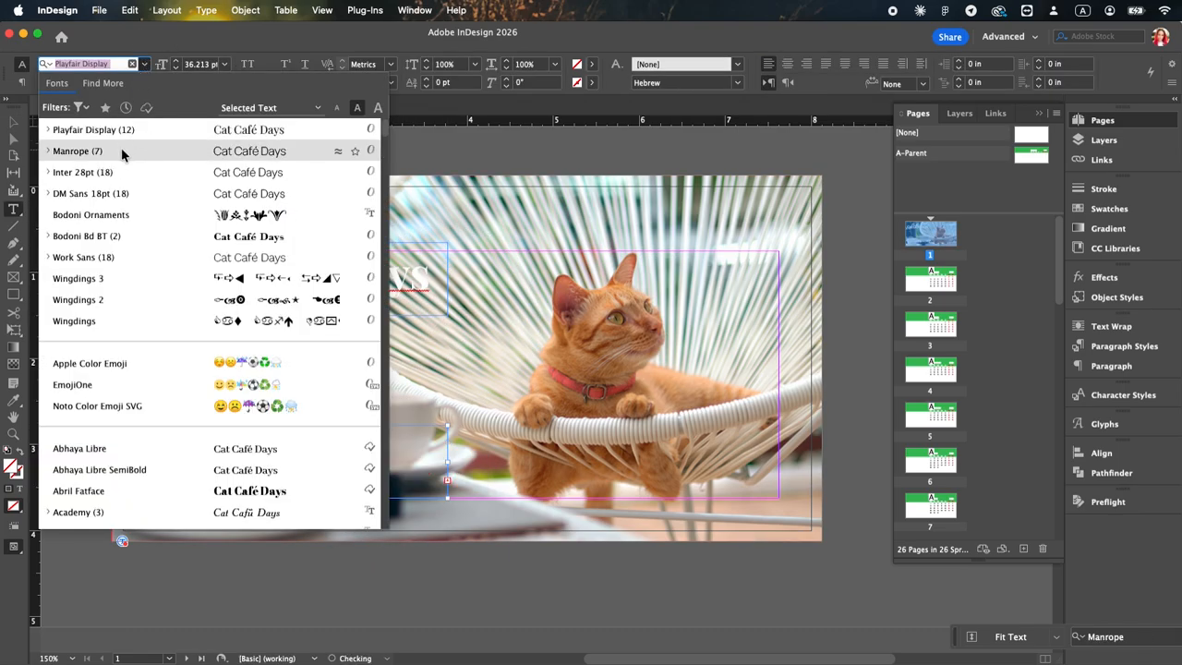
{"action": "left_click", "coordinate": [123, 151]}
{"action": "key", "text": "super+a"}
{"action": "type", "text": "2027"}
Step: Change the 2027 text's font weight, fit its frame to the text and enlarge it in the lower-left margin corner
{"action": "key", "text": "super+a"}
{"action": "left_click", "coordinate": [143, 82]}
{"action": "left_click", "coordinate": [66, 124]}
{"action": "key", "text": "Escape"}
{"action": "double_click", "coordinate": [448, 497]}
{"action": "left_click_drag", "start_coordinate": [254, 473], "coordinate": [313, 464]}
{"action": "left_click", "coordinate": [434, 550]}
Step: Draw a green-filled rectangle, 5.045 × 4.25 in, from page 1's upper-left bleed corner and arrange it behind the title and year
{"action": "left_click_drag", "start_coordinate": [14, 277], "coordinate": [74, 295]}
{"action": "mouse_move", "coordinate": [112, 174]}
{"action": "left_mouse_down"}
{"action": "mouse_move", "coordinate": [462, 501]}
{"action": "mouse_move", "coordinate": [546, 541]}
{"action": "left_mouse_up"}
{"action": "left_click", "coordinate": [544, 66]}
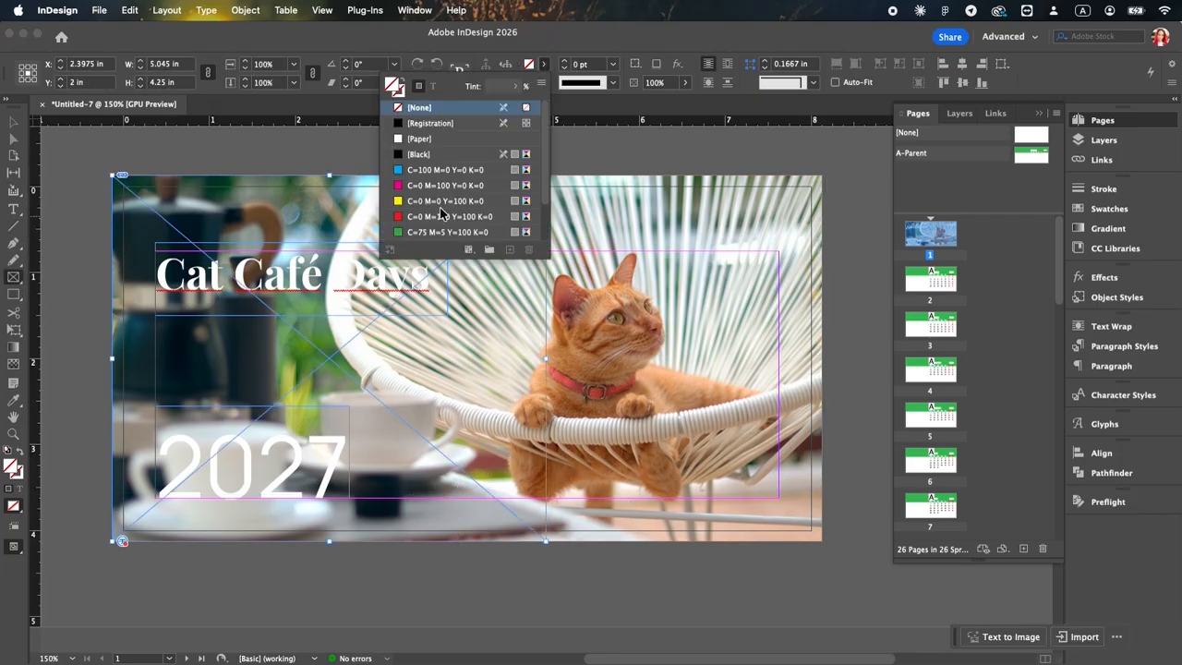
{"action": "left_click", "coordinate": [434, 229]}
{"action": "left_click", "coordinate": [14, 122]}
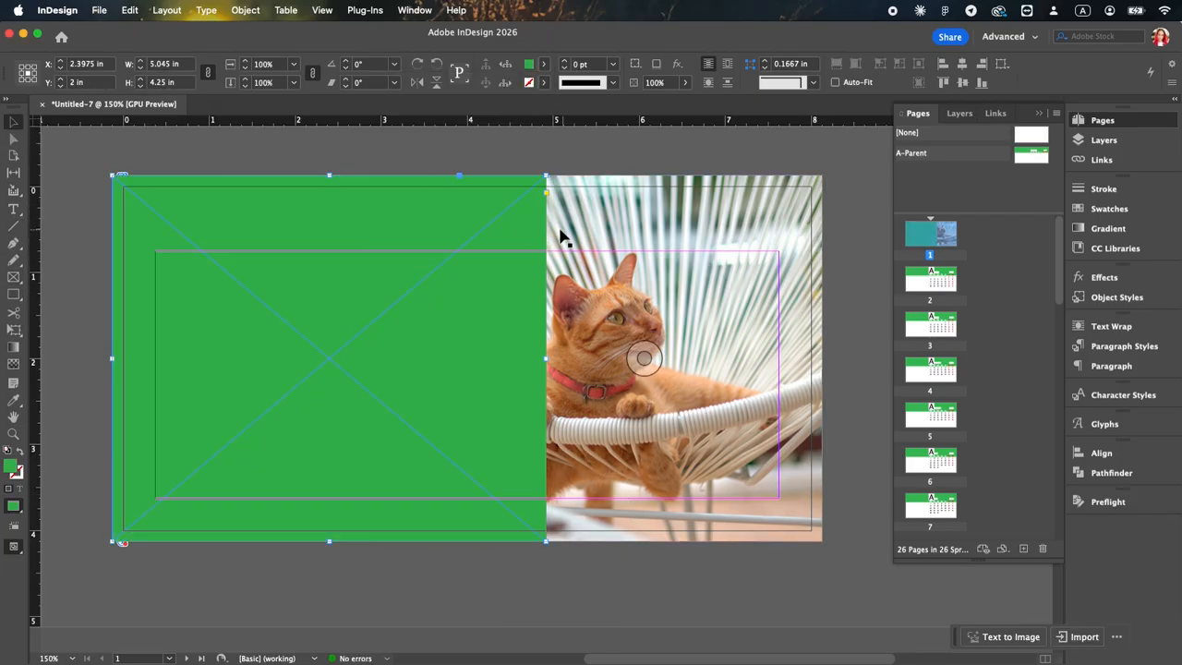
{"action": "key", "text": "shift+super+bracketleft"}
Step: Apply a horizontal gradient feather to the green rectangle so it fades out towards the cat, and preview the cover
{"action": "left_click", "coordinate": [444, 214]}
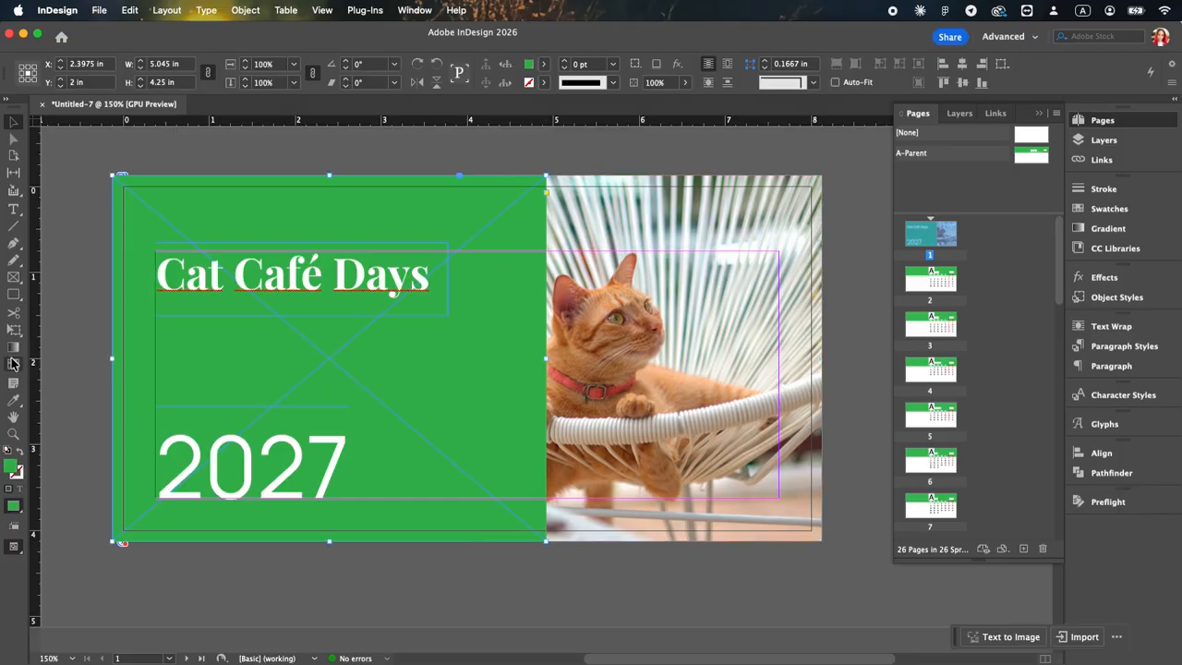
{"action": "left_click_drag", "start_coordinate": [148, 364], "coordinate": [525, 363]}
{"action": "left_click_drag", "start_coordinate": [250, 363], "coordinate": [541, 357]}
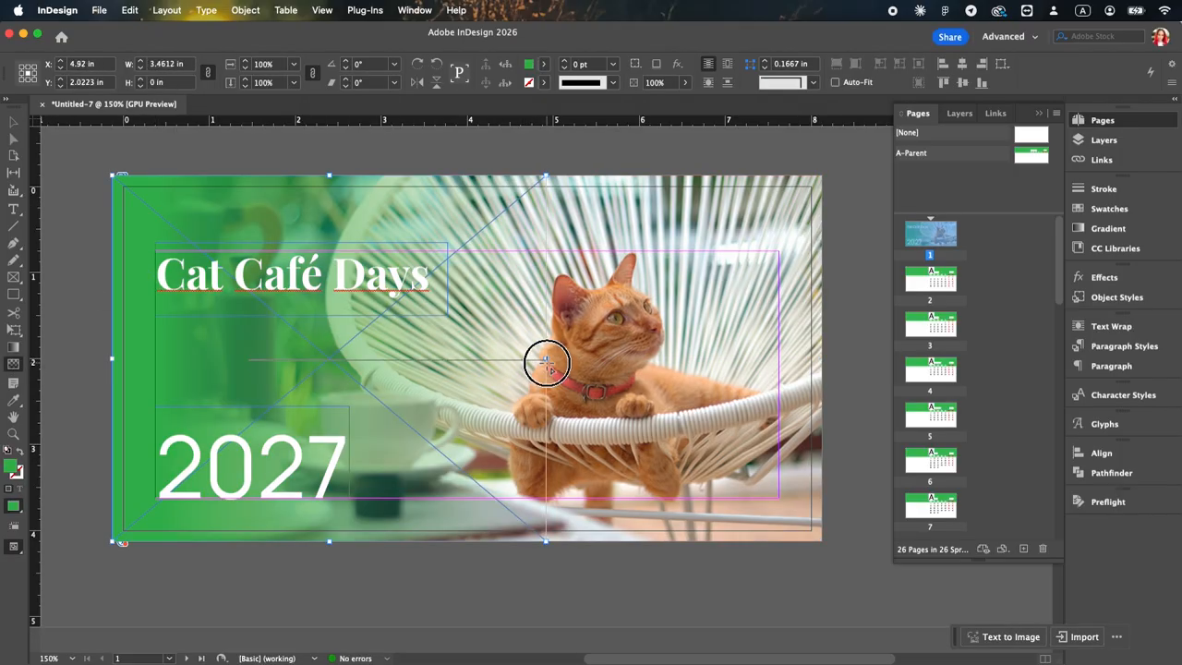
{"action": "left_click_drag", "start_coordinate": [125, 363], "coordinate": [545, 369]}
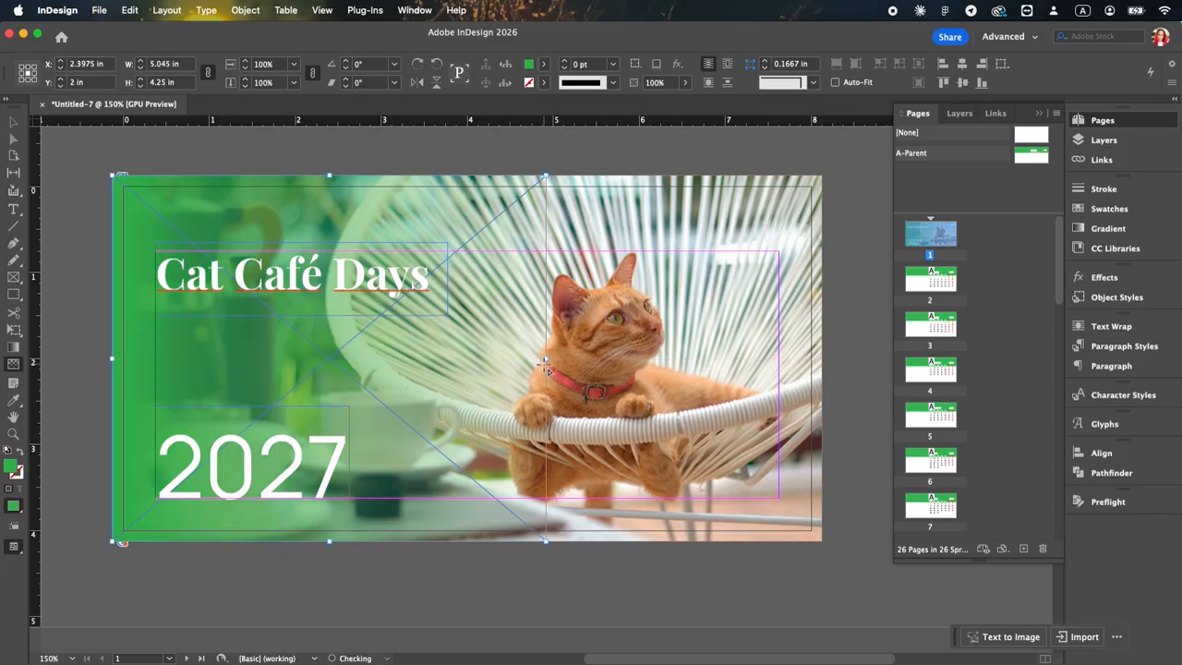
{"action": "key", "text": "v"}
{"action": "left_click", "coordinate": [53, 185]}
{"action": "key", "text": "w"}
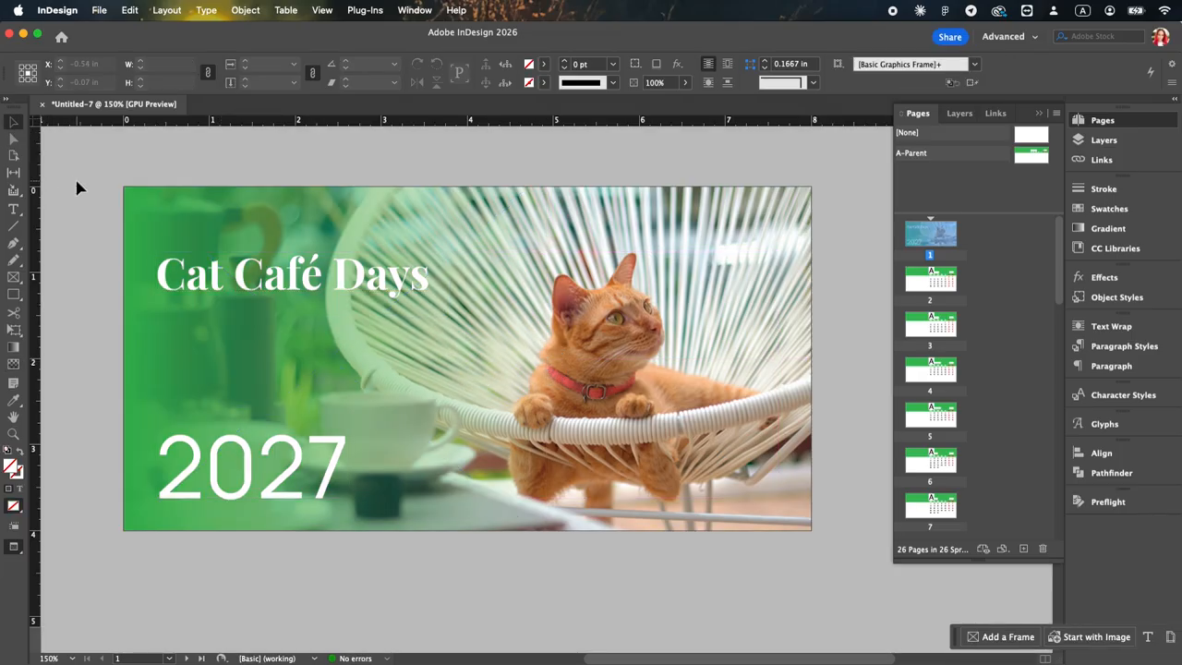
Step: Draw a picture frame, 3.175 × 2.875 in, in the empty area beside the January grid on page 2
{"action": "scroll", "coordinate": [748, 396], "scroll_direction": "down", "scroll_amount": 5}
{"action": "scroll", "coordinate": [750, 403], "scroll_direction": "up", "scroll_amount": 1}
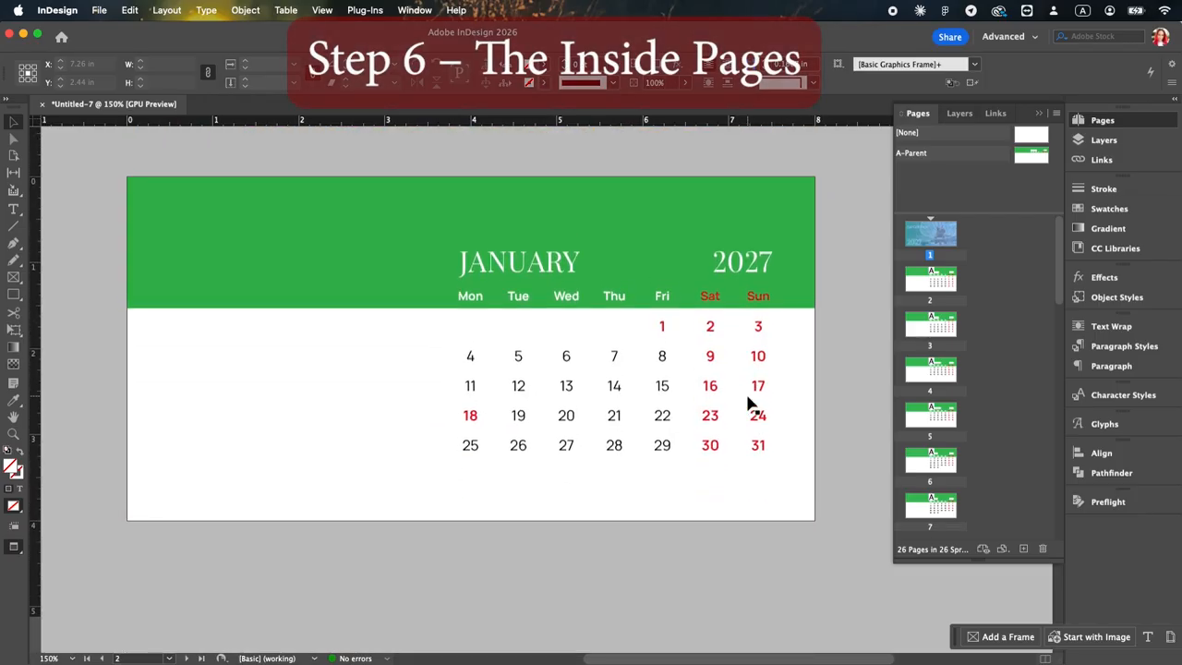
{"action": "scroll", "coordinate": [750, 404], "scroll_direction": "up", "scroll_amount": 2}
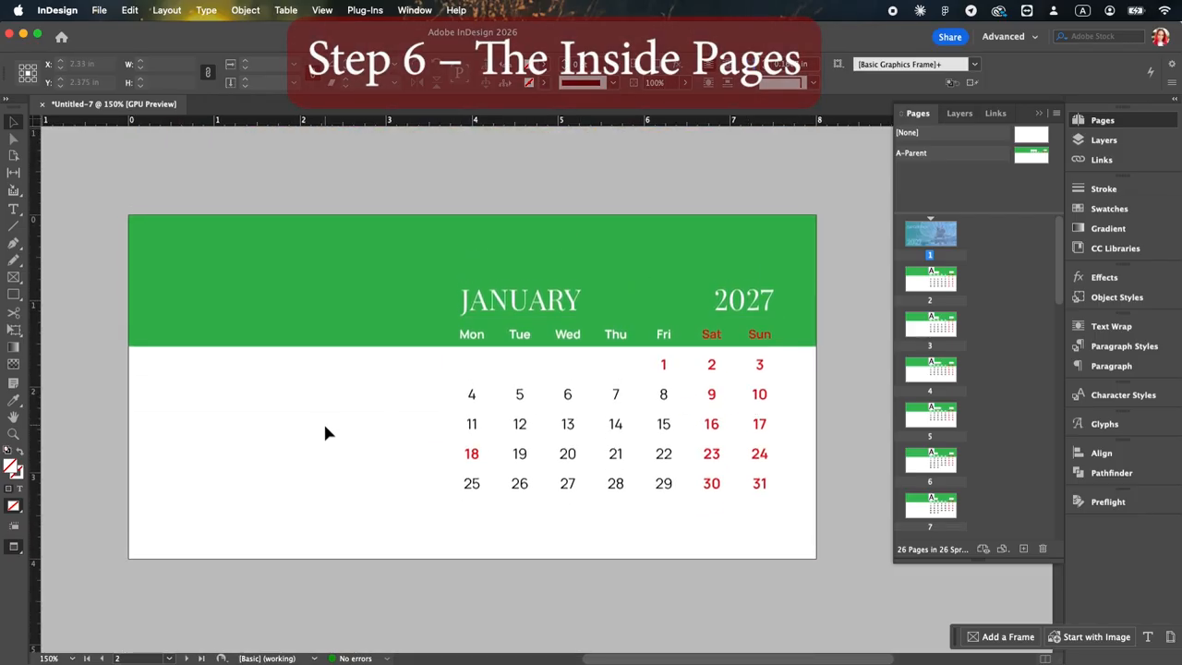
{"action": "key", "text": "w"}
{"action": "key", "text": "f"}
{"action": "left_click_drag", "start_coordinate": [160, 280], "coordinate": [434, 526]}
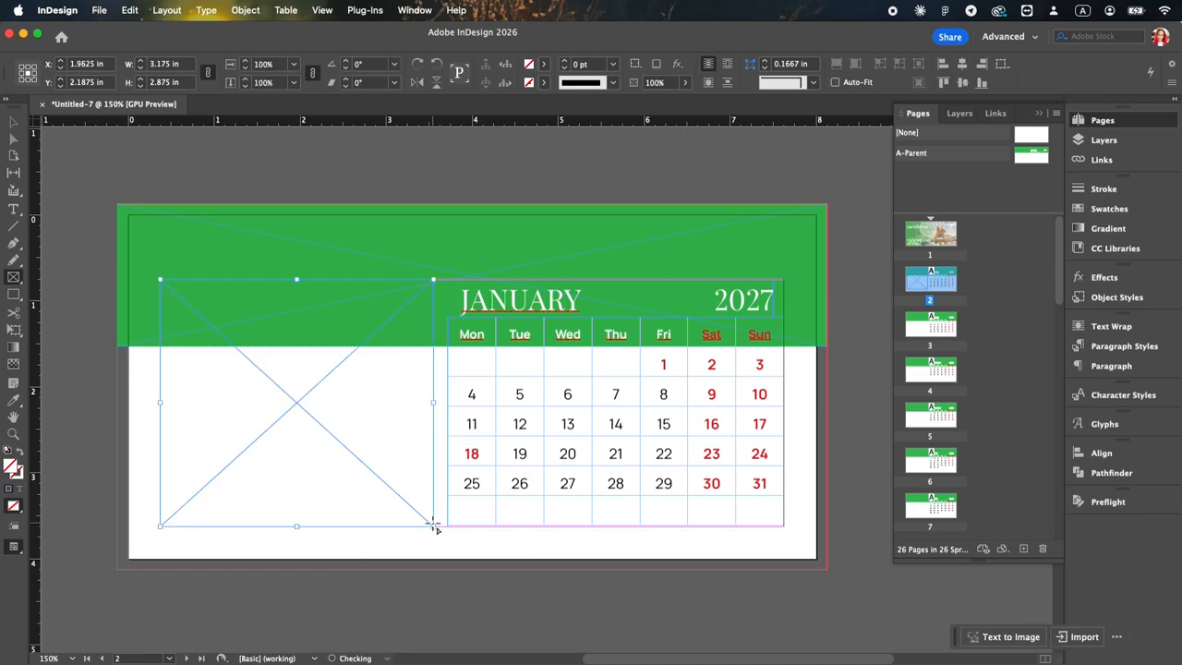
Step: Place the photo of the cat with the food bowl in the page 2 frame and fill the frame proportionally
{"action": "key", "text": "super+d"}
{"action": "left_click", "coordinate": [500, 214]}
{"action": "left_click", "coordinate": [1021, 494]}
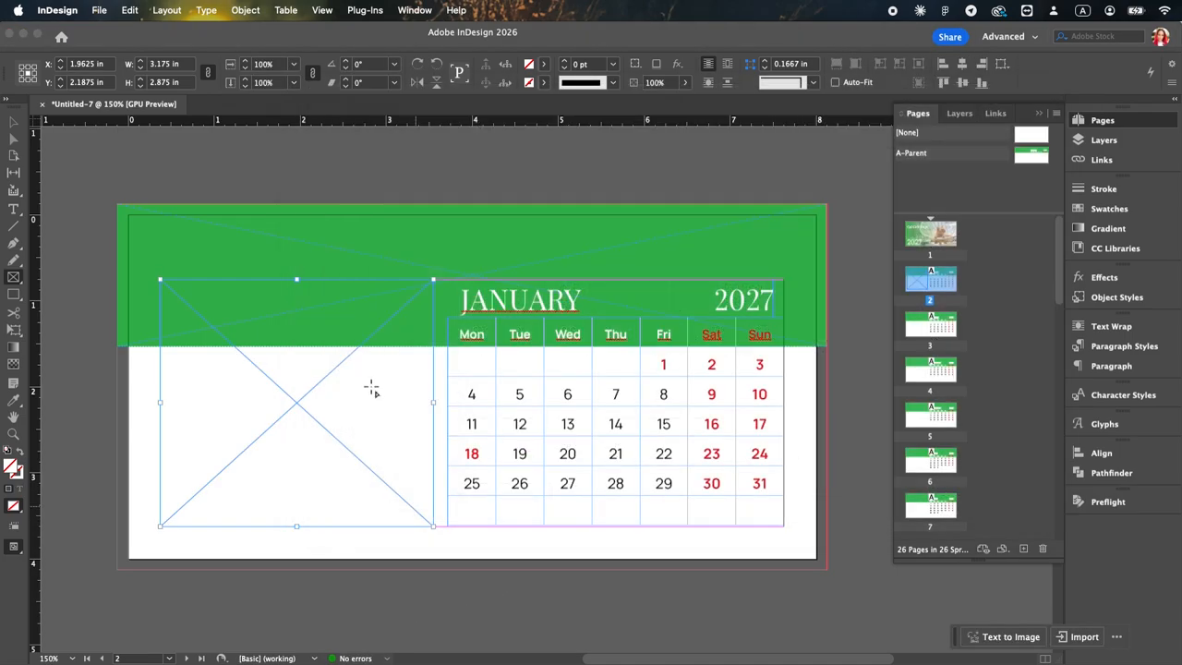
{"action": "right_click", "coordinate": [308, 312]}
{"action": "left_click", "coordinate": [555, 392]}
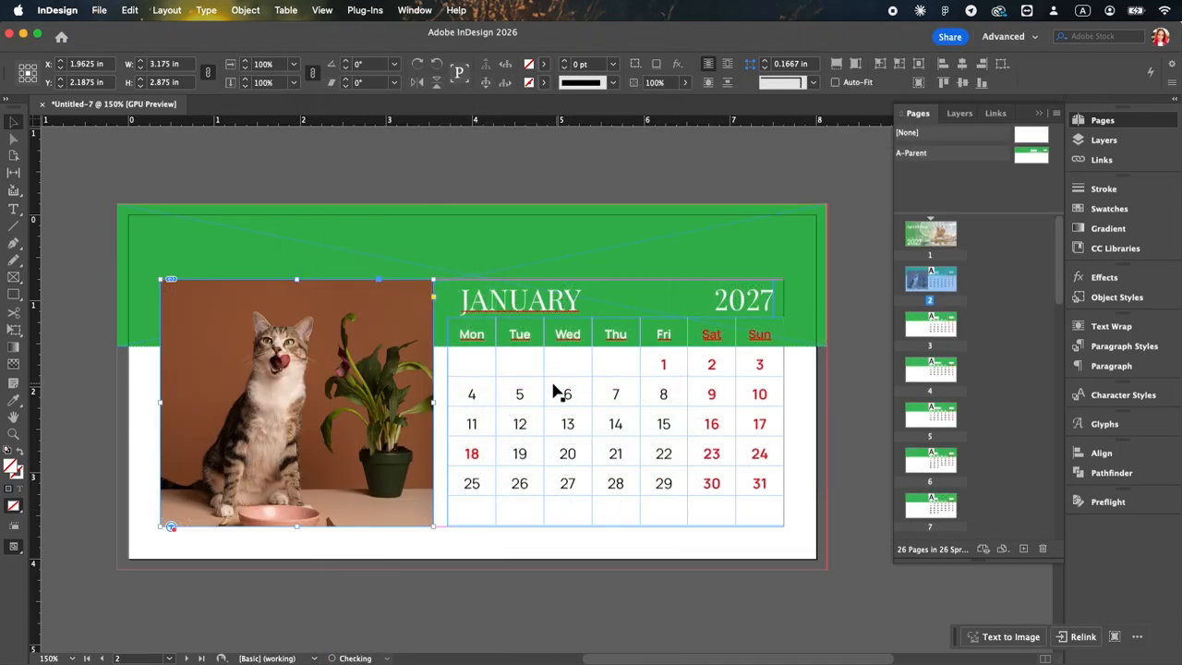
Step: Shift the cat photo up inside its frame to include the whole bowl, and scale it slightly to cover the frame
{"action": "double_click", "coordinate": [373, 398]}
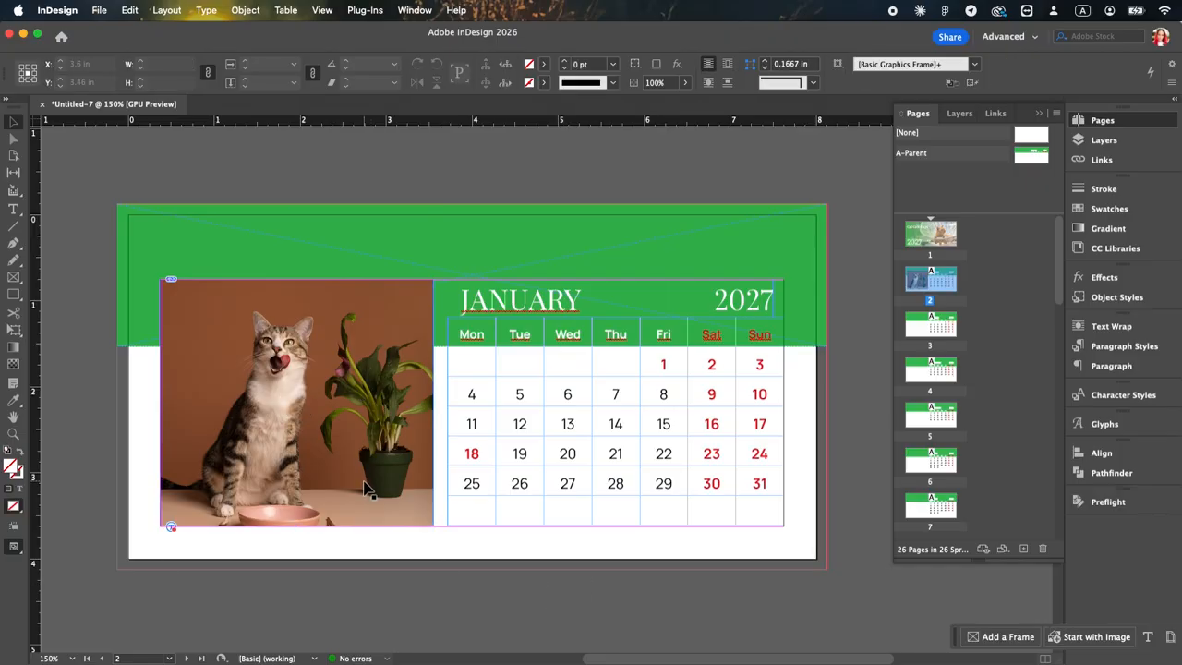
{"action": "left_click_drag", "start_coordinate": [358, 469], "coordinate": [356, 446]}
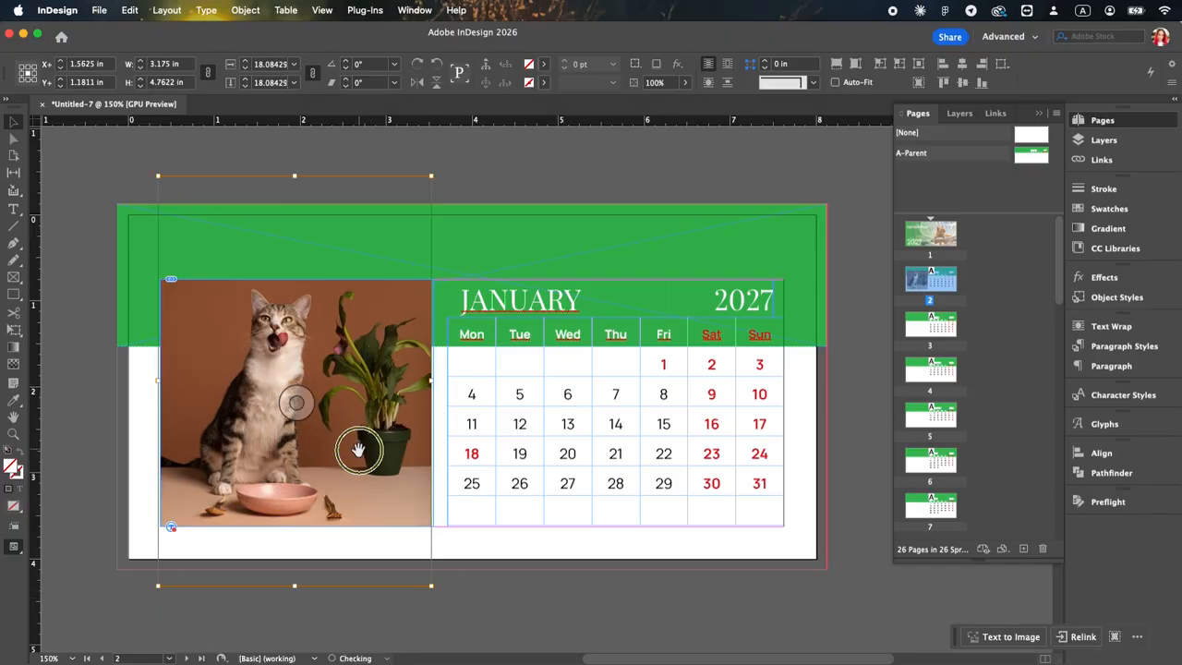
{"action": "left_click", "coordinate": [557, 620]}
{"action": "double_click", "coordinate": [351, 520]}
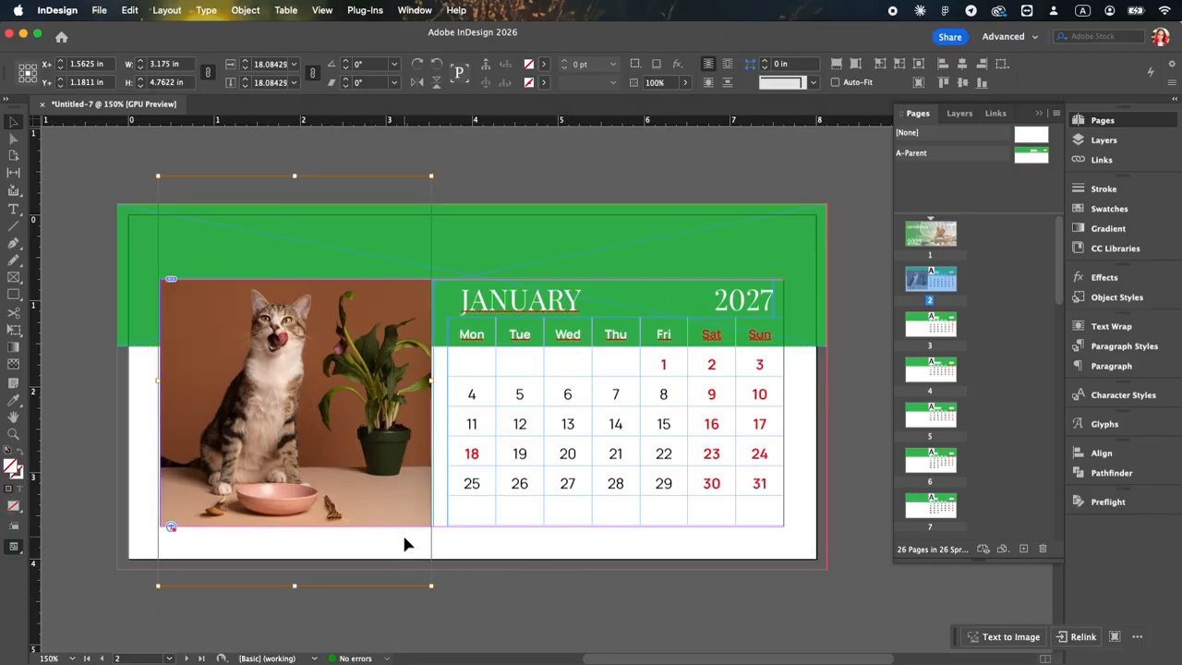
{"action": "left_click_drag", "start_coordinate": [430, 585], "coordinate": [434, 589]}
{"action": "left_click", "coordinate": [482, 592]}
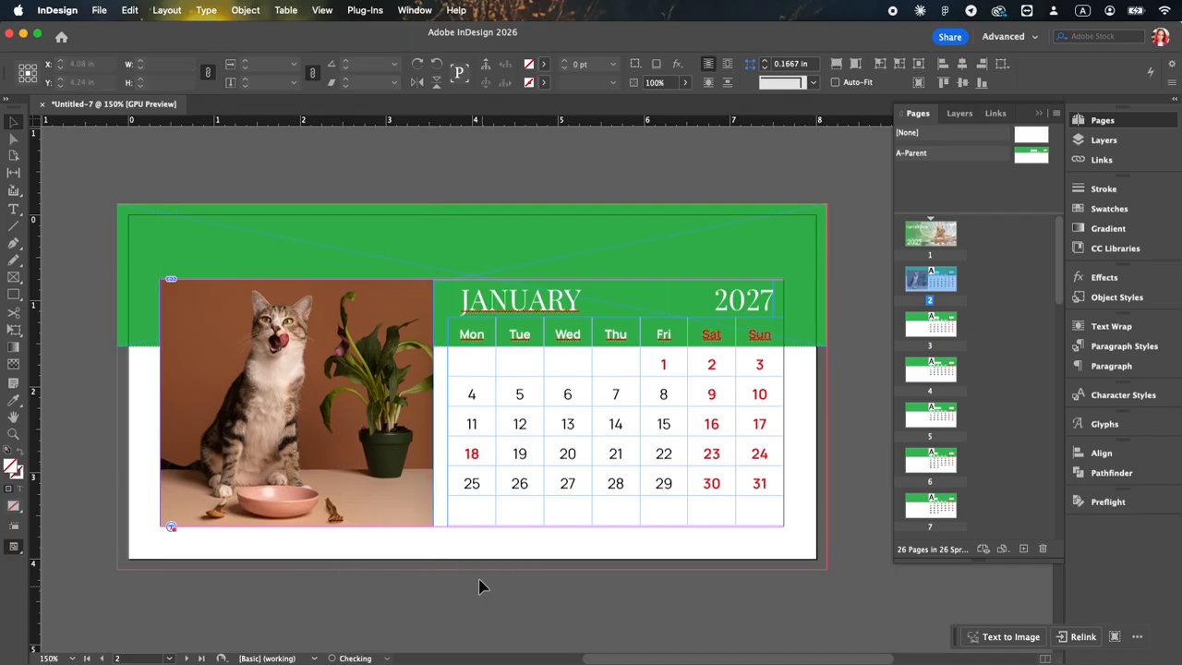
Step: Open the effects for the January photo, turn off the drop shadow and turn on an outer glow
{"action": "left_click", "coordinate": [382, 483]}
{"action": "right_click", "coordinate": [383, 483]}
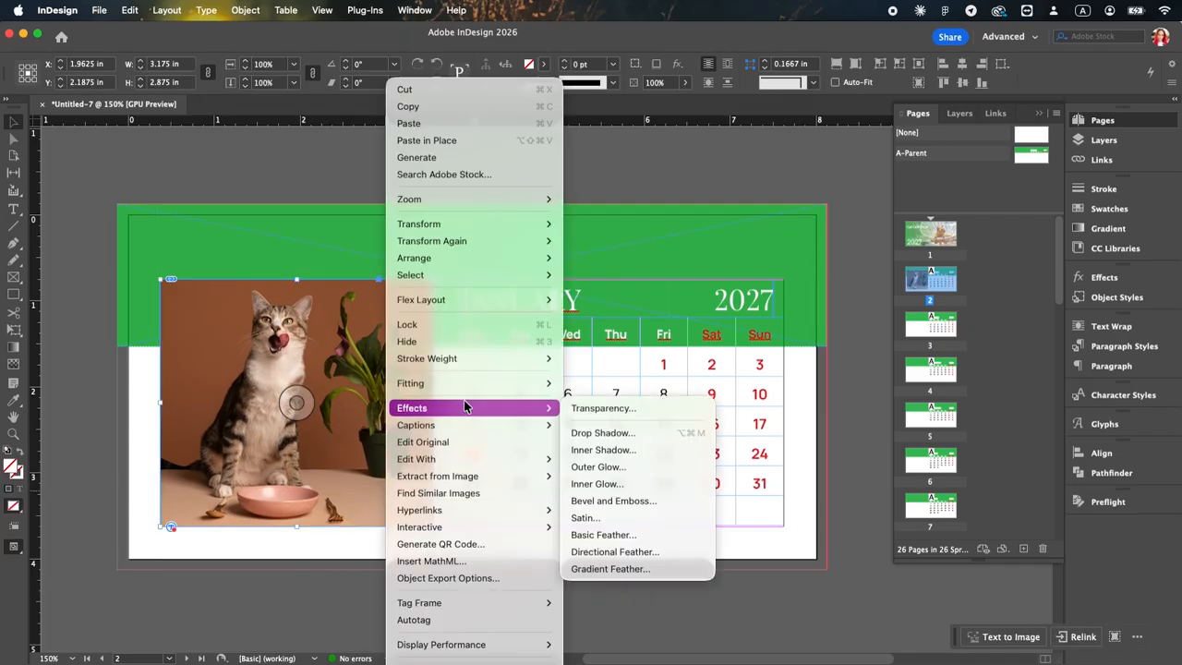
{"action": "left_click", "coordinate": [644, 430]}
{"action": "left_click_drag", "start_coordinate": [528, 187], "coordinate": [981, 216]}
{"action": "left_click", "coordinate": [674, 281]}
{"action": "left_click", "coordinate": [674, 312]}
{"action": "left_click", "coordinate": [704, 313]}
Step: Set the outer glow to green C=75 M=0 Y=94 K=0 with a size of 0.125 in and apply the effect
{"action": "left_click", "coordinate": [972, 275]}
{"action": "scroll", "coordinate": [609, 388], "scroll_direction": "down", "scroll_amount": 3}
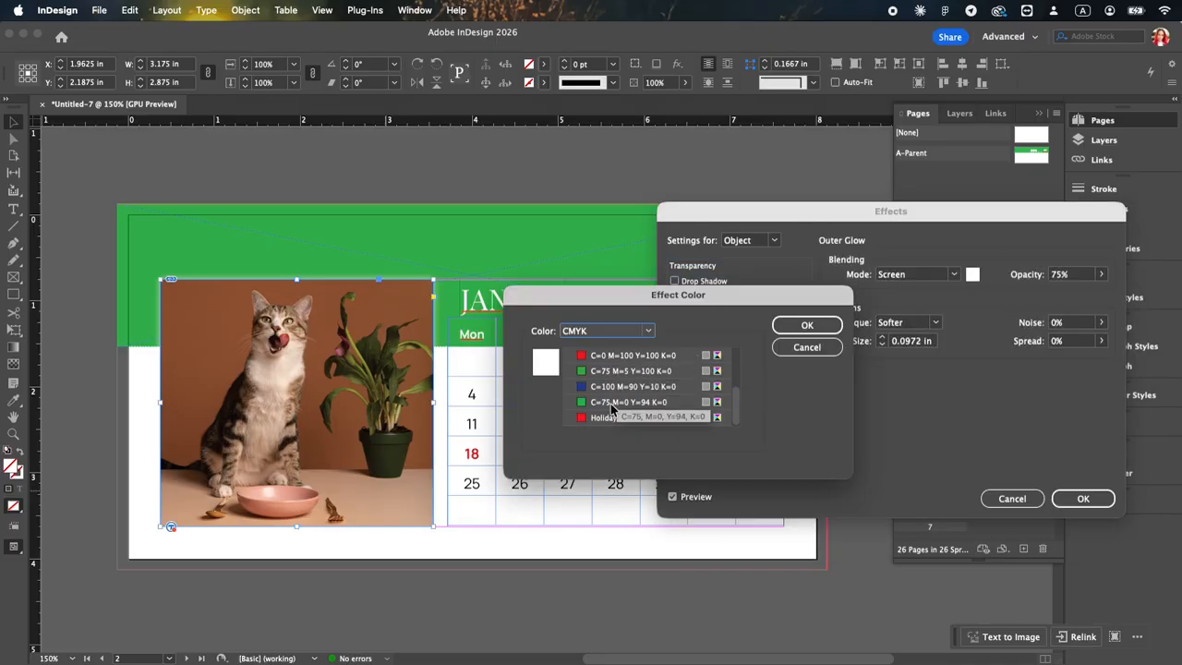
{"action": "left_click", "coordinate": [612, 402]}
{"action": "left_click", "coordinate": [606, 331]}
{"action": "left_click", "coordinate": [628, 369]}
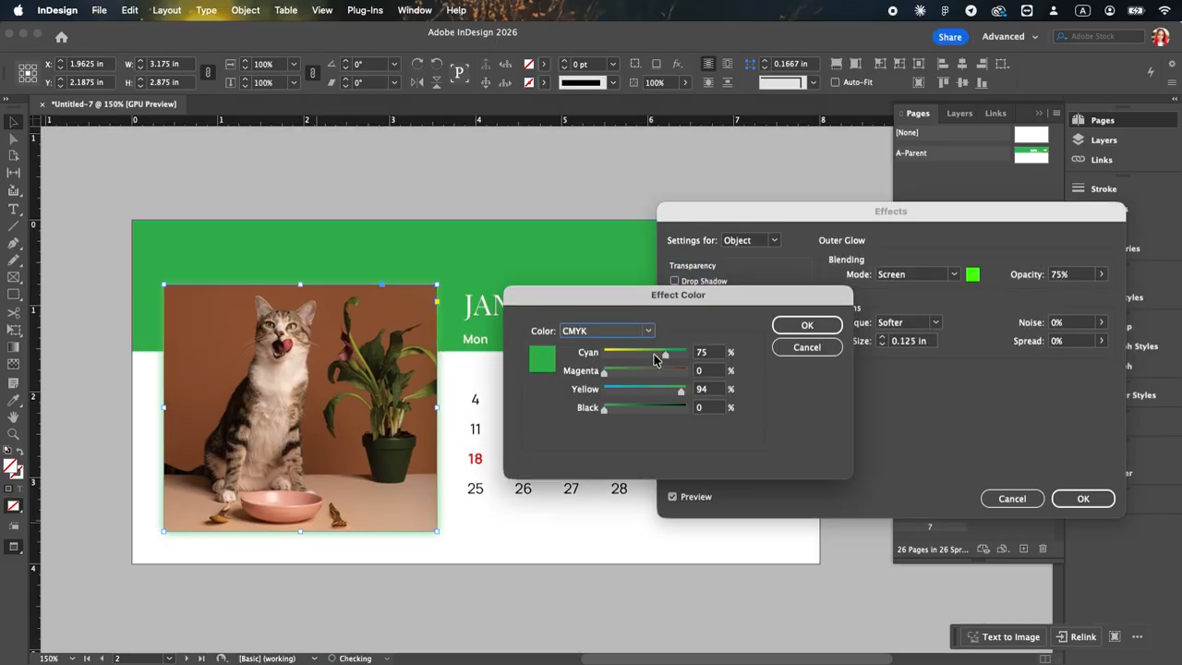
{"action": "left_click", "coordinate": [802, 325]}
{"action": "left_click", "coordinate": [1081, 499]}
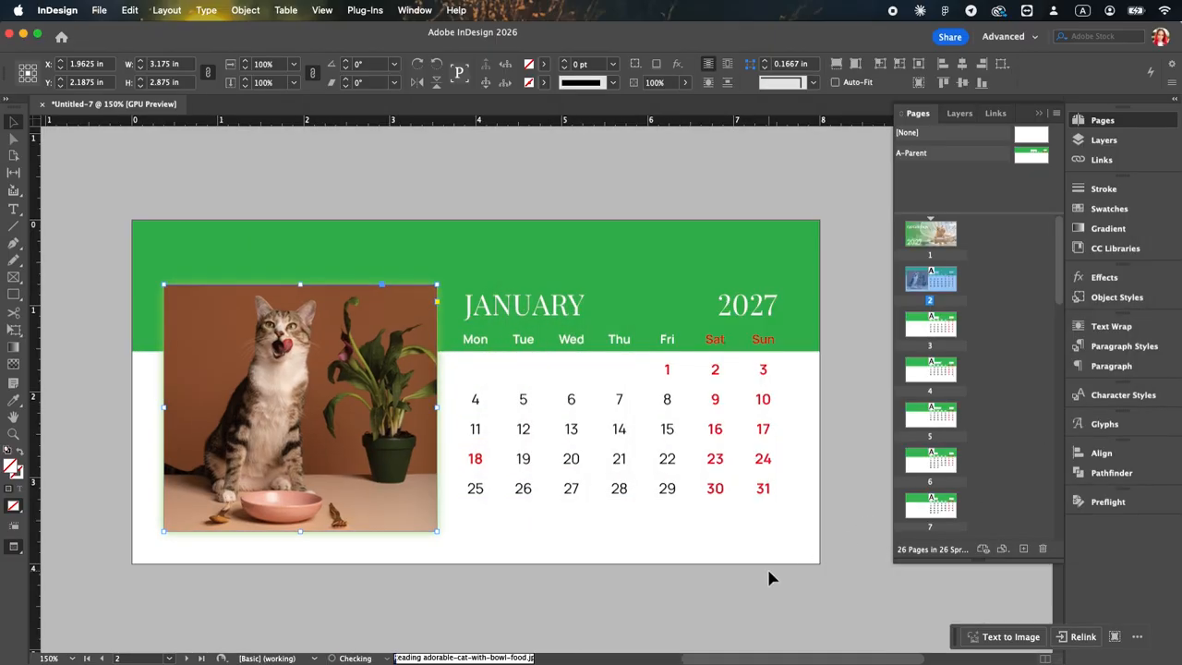
{"action": "left_click", "coordinate": [766, 566]}
Step: Copy the January photo with its glow and paste it in the same place on page 3
{"action": "left_click", "coordinate": [366, 463]}
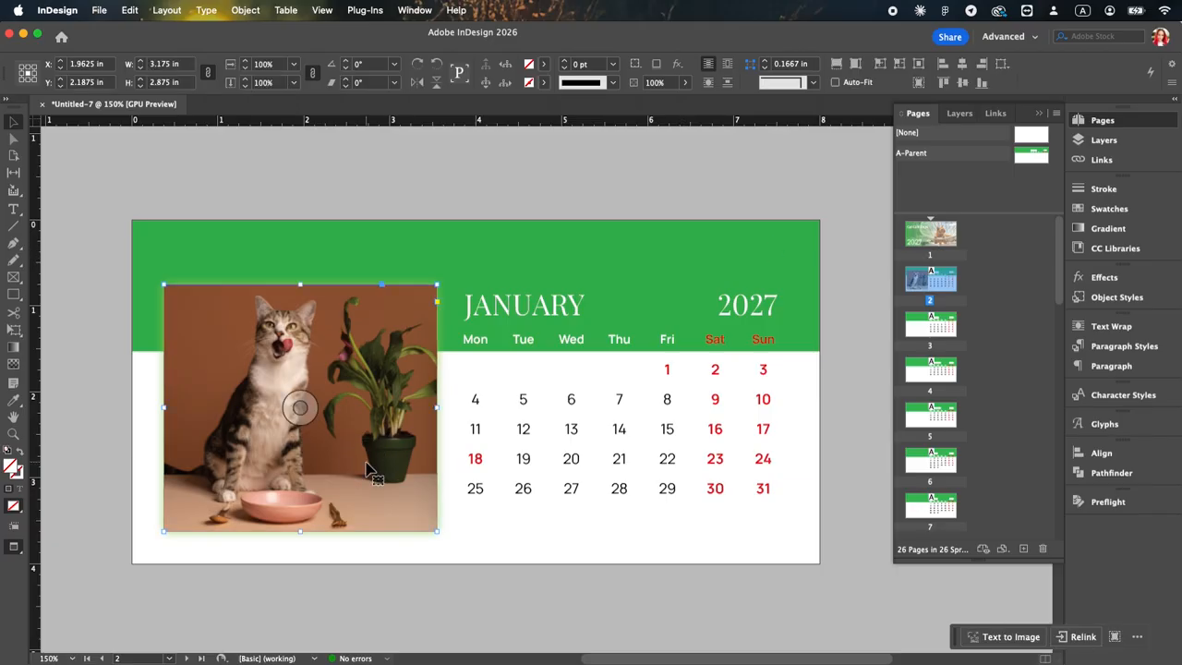
{"action": "key", "text": "super+c"}
{"action": "scroll", "coordinate": [365, 463], "scroll_direction": "down", "scroll_amount": 5}
{"action": "left_click", "coordinate": [366, 462]}
{"action": "key", "text": "alt+shift+super+v"}
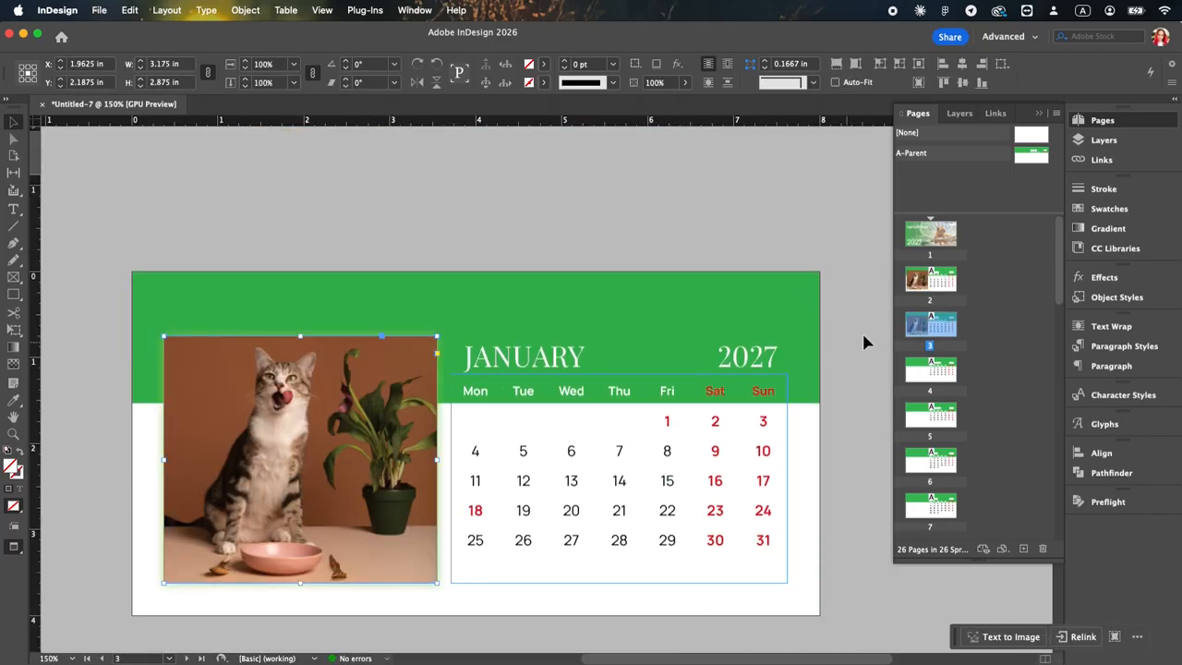
Step: On the A-Parent page, draw a rectangle about 1.97 × 0.44 in over the right page edge, filled C=75 M=0 Y=94 K=0
{"action": "double_click", "coordinate": [1031, 157]}
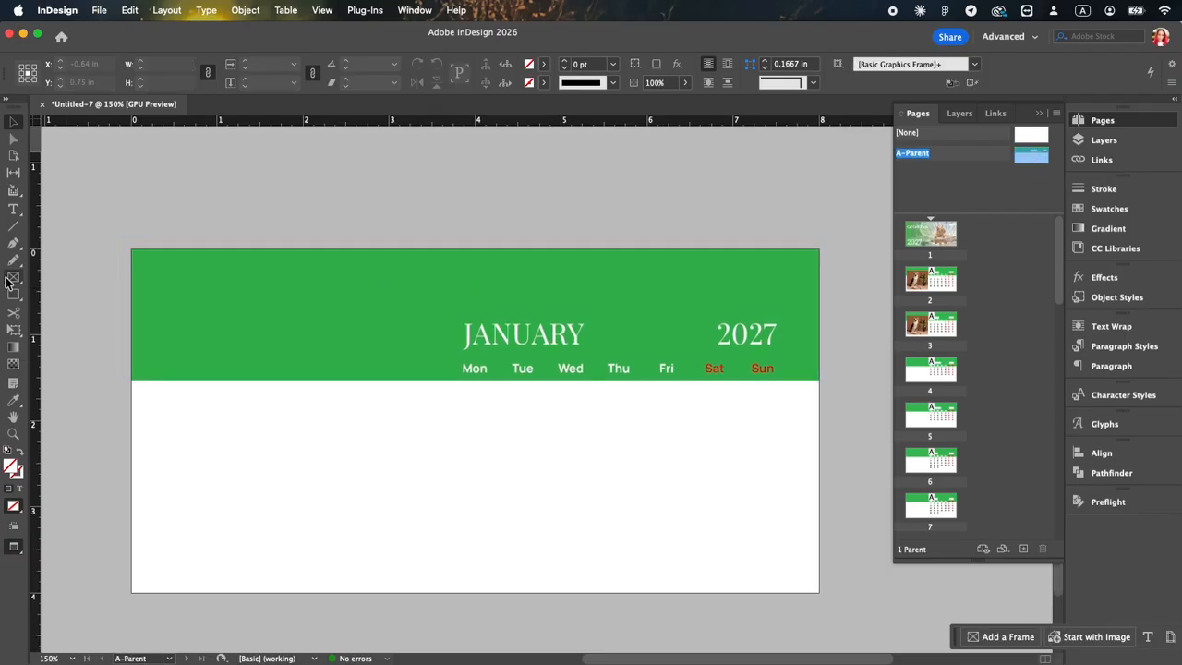
{"action": "left_click", "coordinate": [11, 279]}
{"action": "left_click_drag", "start_coordinate": [671, 444], "coordinate": [841, 481]}
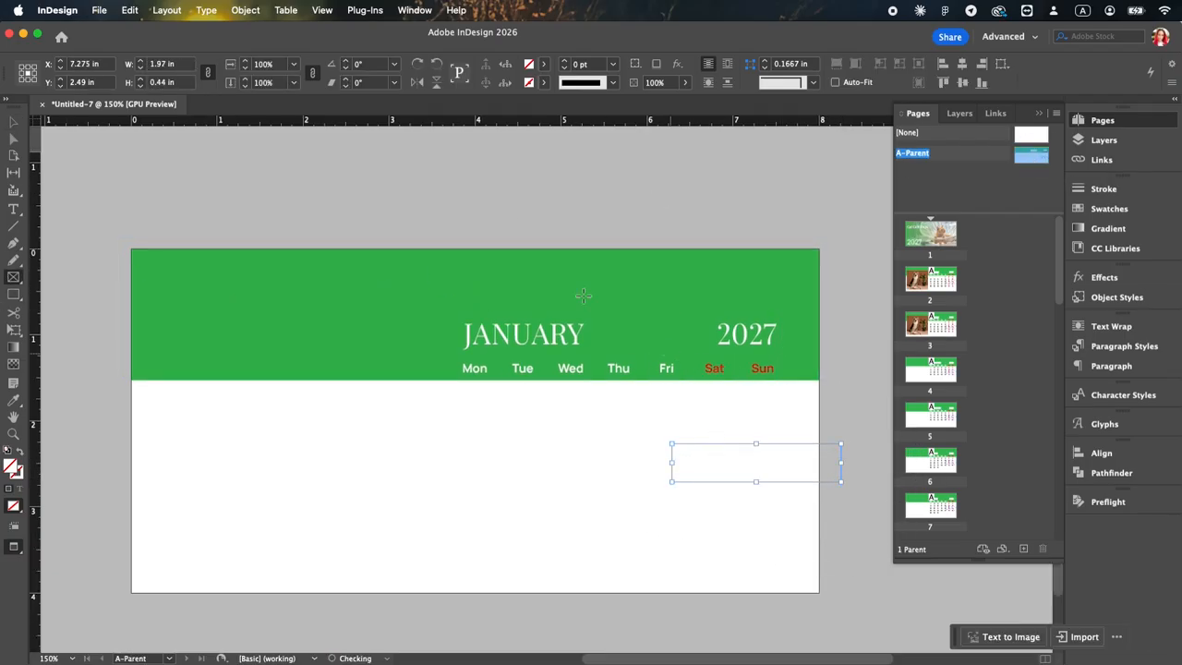
{"action": "left_click", "coordinate": [545, 64]}
{"action": "left_click", "coordinate": [448, 216]}
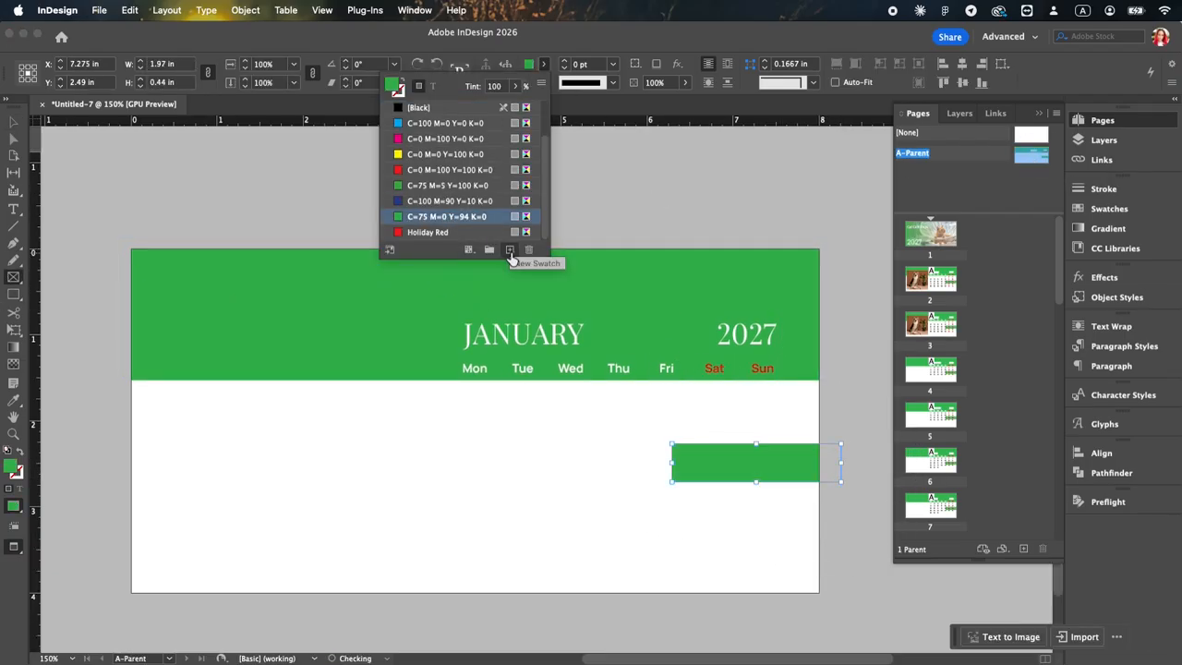
Step: Create a lighter green swatch, C=46 M=0 Y=94 K=0, for the rectangle and give it rounded corners
{"action": "left_click", "coordinate": [511, 251]}
{"action": "double_click", "coordinate": [427, 233]}
{"action": "left_click", "coordinate": [633, 373]}
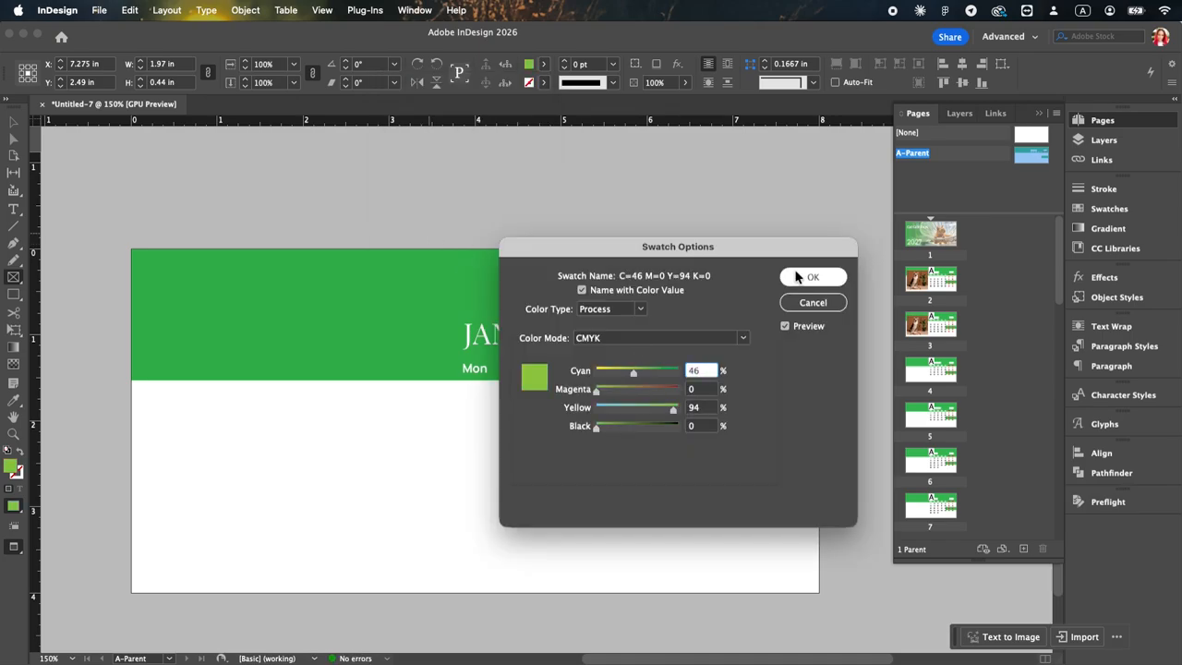
{"action": "left_click", "coordinate": [812, 277]}
{"action": "left_click", "coordinate": [816, 84]}
{"action": "left_click", "coordinate": [785, 173]}
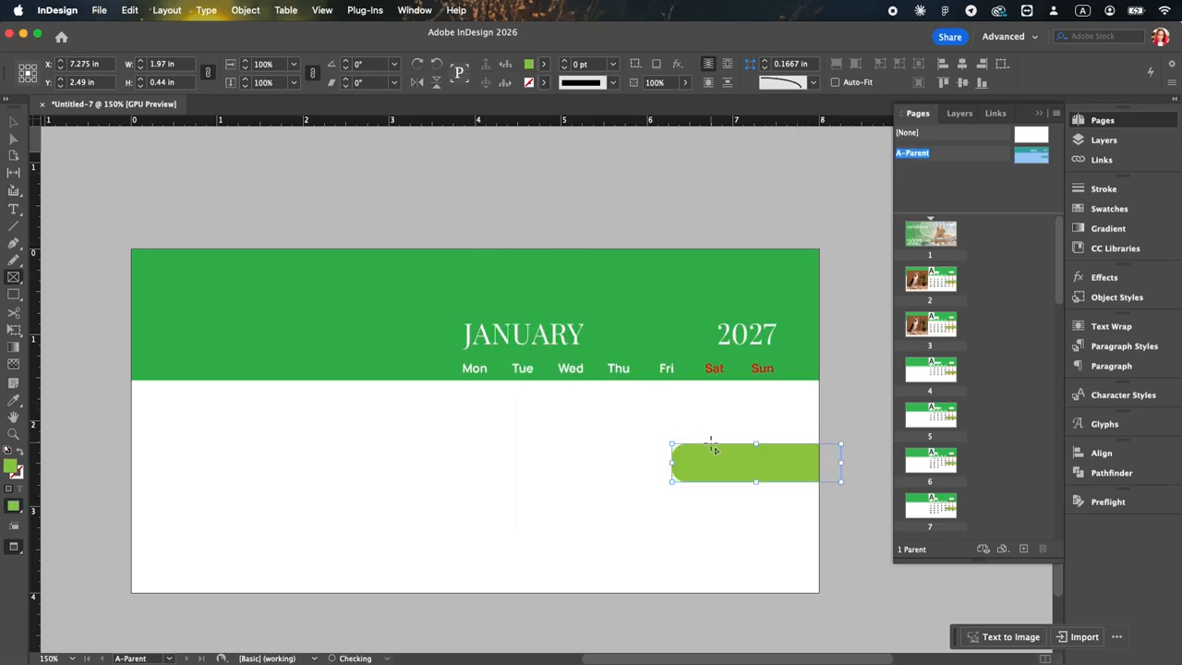
Step: Fit the rounded bar over the Sat and Sun headings at the green band's lower edge, 0.34 in high, and arrange it behind the text
{"action": "left_click_drag", "start_coordinate": [749, 464], "coordinate": [775, 351]}
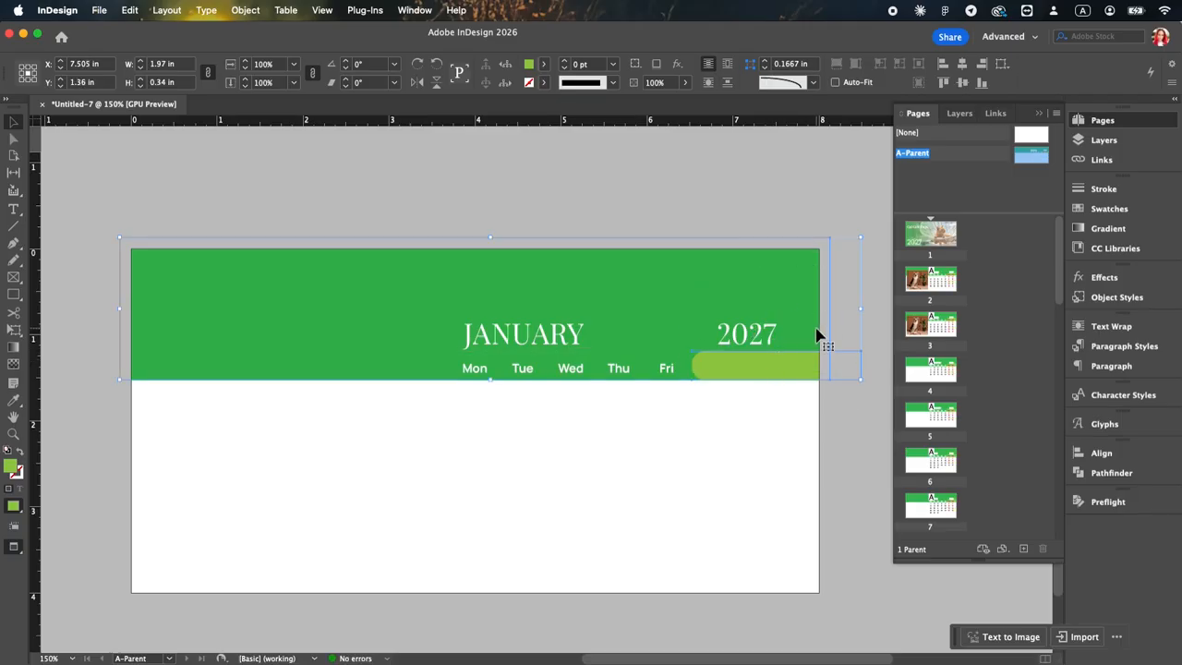
{"action": "left_click", "coordinate": [817, 331], "text": "shift"}
{"action": "key", "text": "super+shift+["}
Step: Reduce the weekend bar's height to 0.28 in and set its corner size to 0.0625 in
{"action": "left_click", "coordinate": [778, 395]}
{"action": "left_click", "coordinate": [804, 366]}
{"action": "left_click_drag", "start_coordinate": [775, 352], "coordinate": [775, 359]}
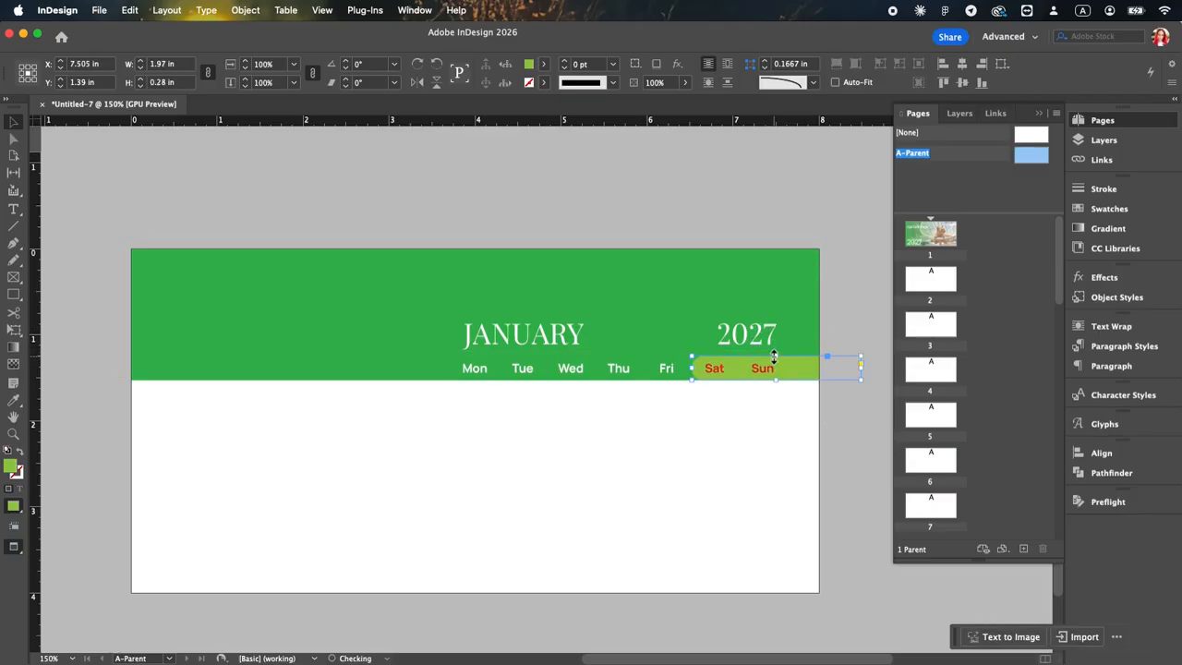
{"action": "left_click", "coordinate": [765, 68]}
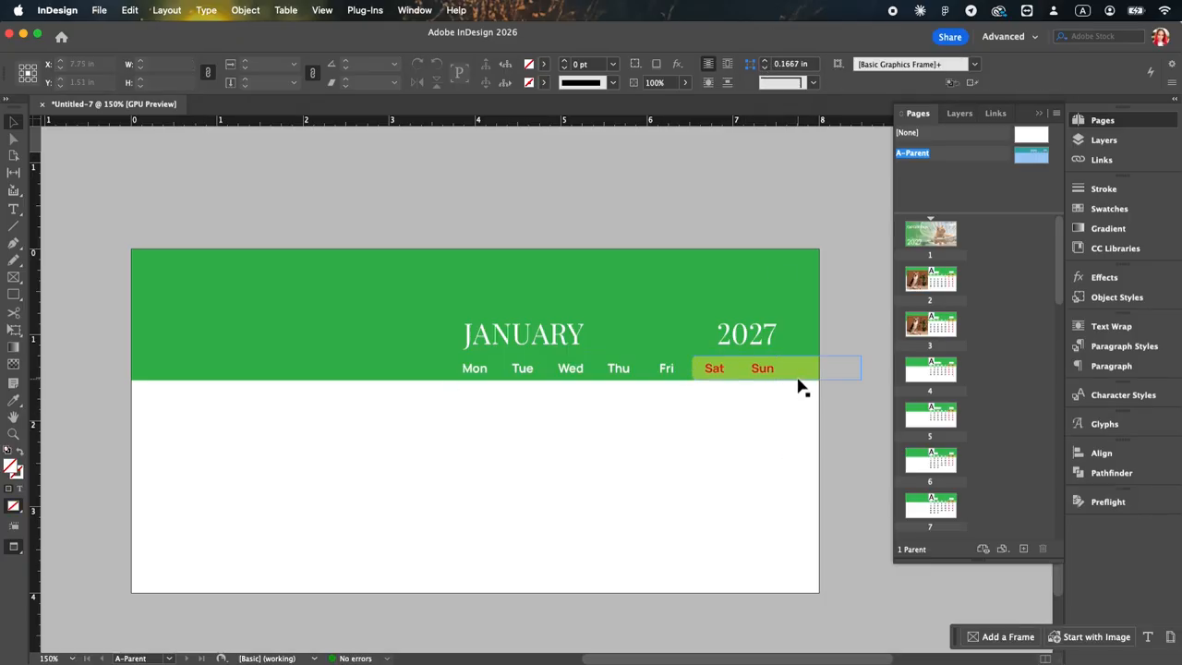
Step: Change the weekend bar's swatch to C=62 M=0 Y=94 K=0, check it on page 2 and return to the A-Parent page
{"action": "left_click", "coordinate": [543, 64]}
{"action": "double_click", "coordinate": [457, 230]}
{"action": "left_click_drag", "start_coordinate": [712, 247], "coordinate": [322, 224]}
{"action": "left_click_drag", "start_coordinate": [251, 349], "coordinate": [258, 349]}
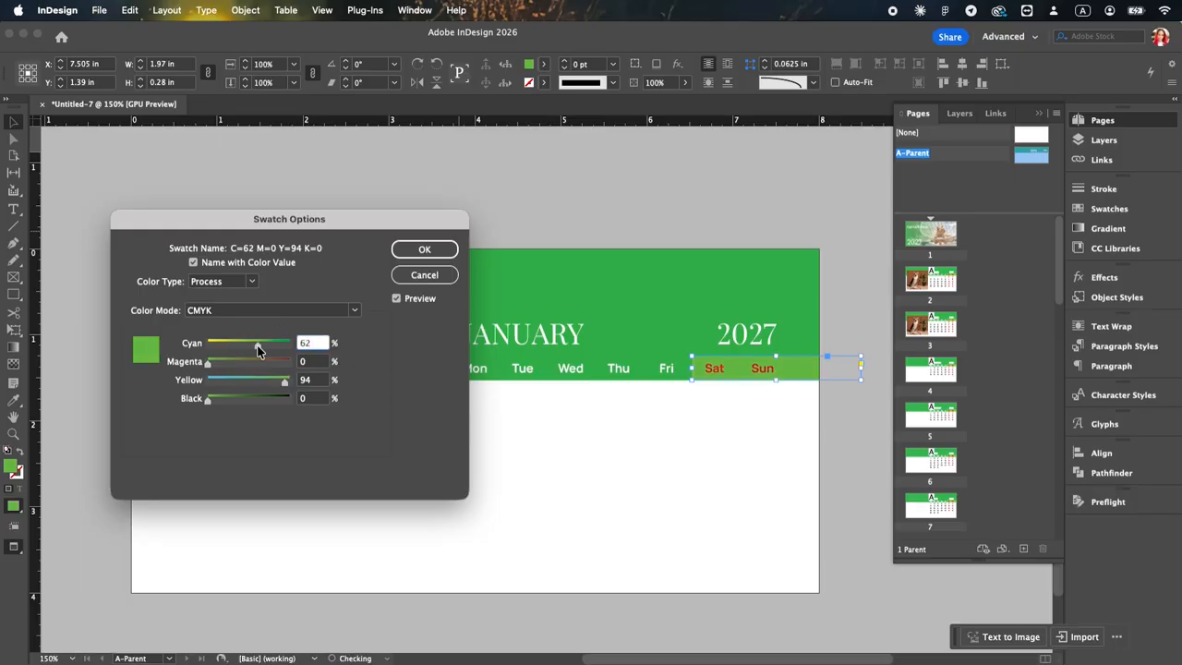
{"action": "key", "text": "Return"}
{"action": "left_click", "coordinate": [617, 467]}
{"action": "left_click", "coordinate": [844, 477]}
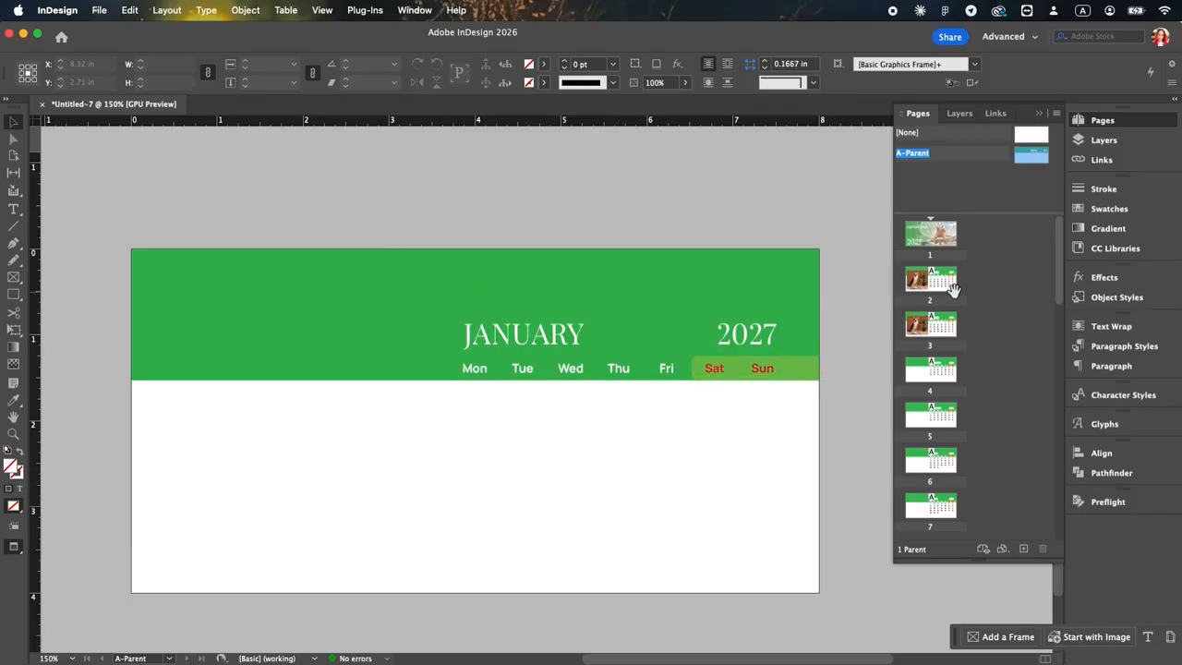
{"action": "double_click", "coordinate": [931, 279]}
{"action": "double_click", "coordinate": [1027, 154]}
{"action": "left_click", "coordinate": [796, 420]}
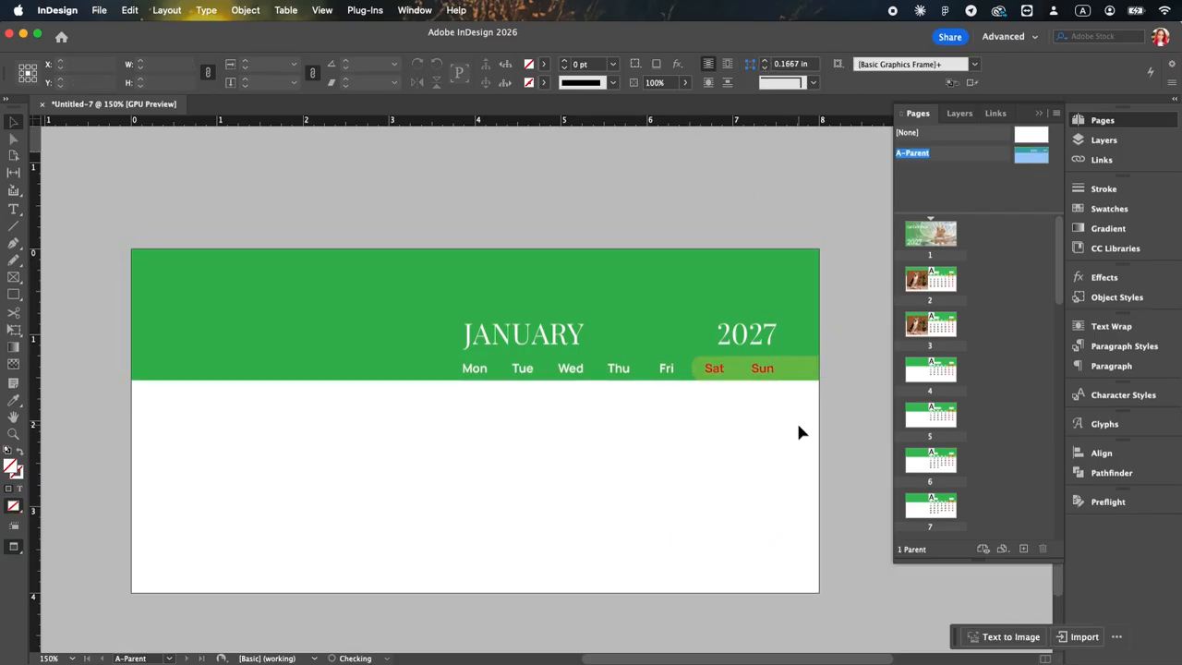
Step: Duplicate the weekend bar on the A-Parent page as a rounded pill, about 2.77 in wide and 0.5 in high with 0.25 in corners
{"action": "double_click", "coordinate": [941, 285]}
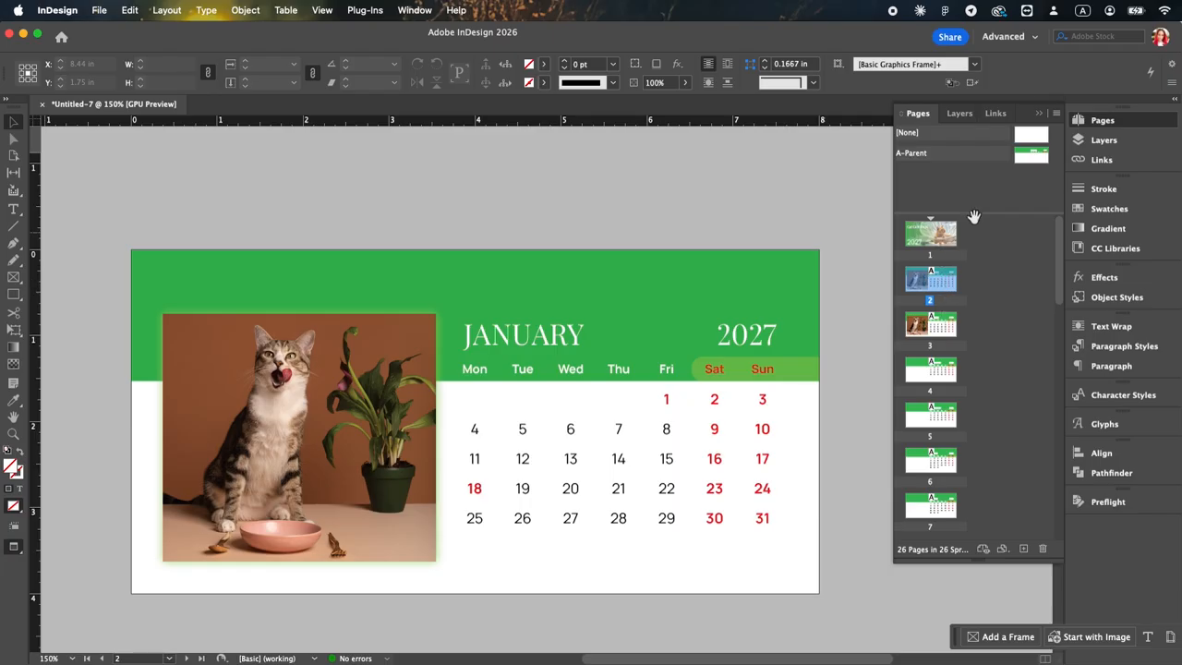
{"action": "double_click", "coordinate": [1022, 157]}
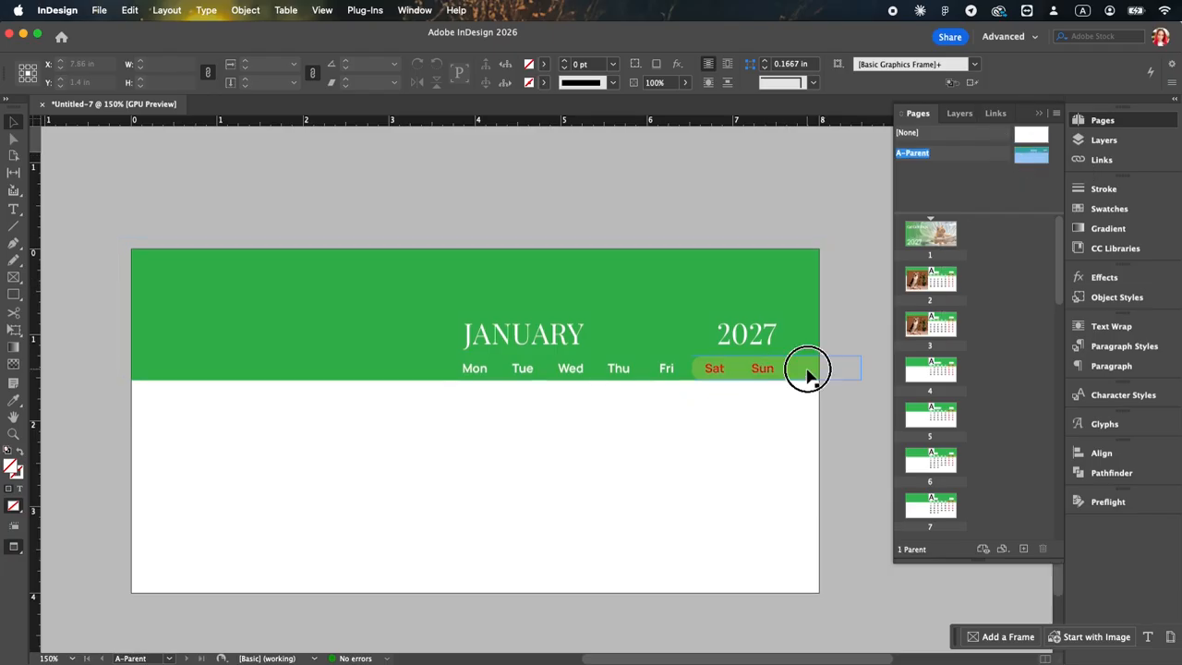
{"action": "left_click_drag", "start_coordinate": [807, 373], "coordinate": [475, 448]}
{"action": "left_click_drag", "start_coordinate": [413, 378], "coordinate": [410, 330]}
{"action": "left_click", "coordinate": [409, 451]}
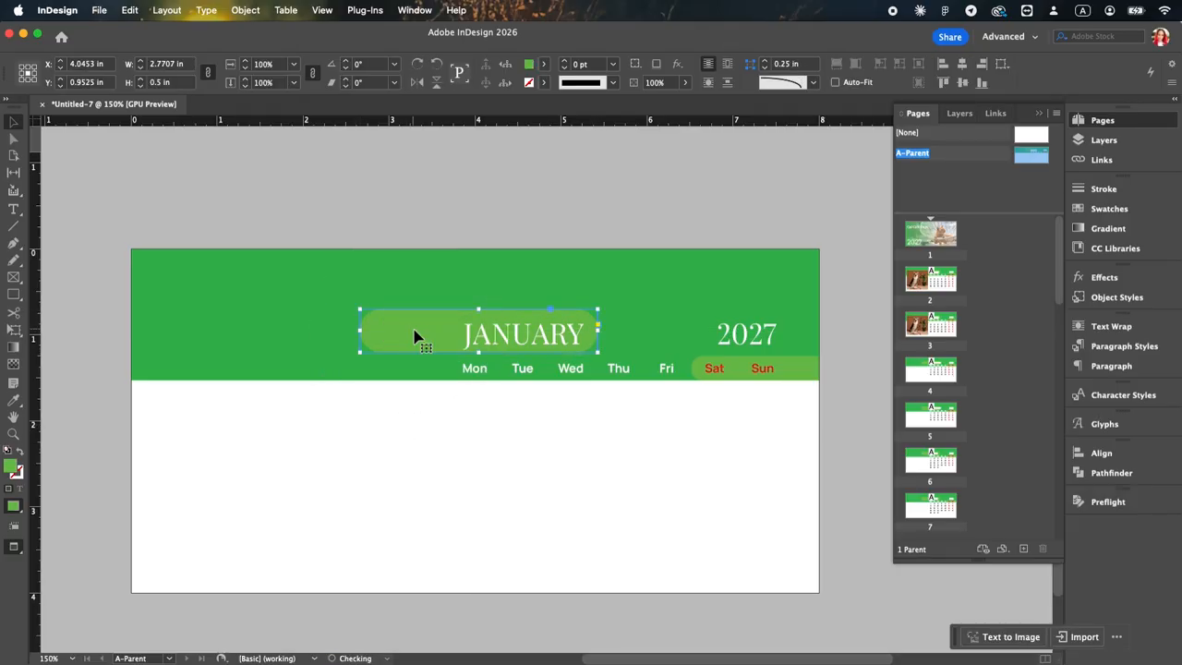
Step: Position the pill behind the JANUARY title on the A-Parent page, extending it into the photo area
{"action": "left_click_drag", "start_coordinate": [424, 335], "coordinate": [561, 338]}
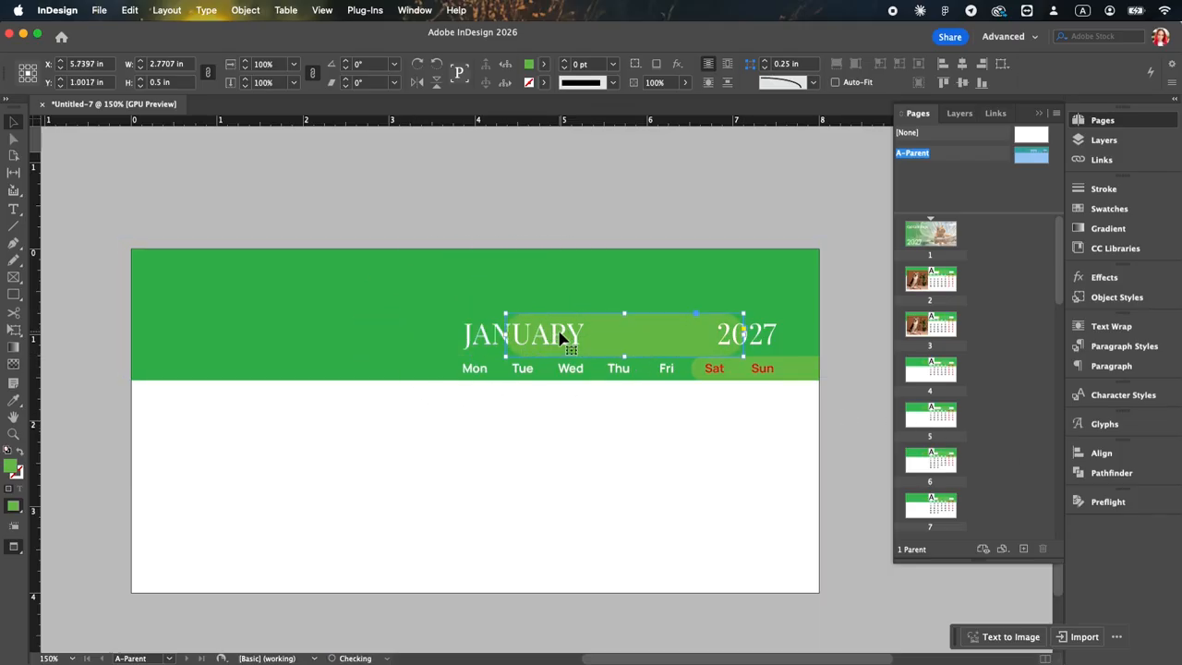
{"action": "left_click_drag", "start_coordinate": [665, 342], "coordinate": [481, 317]}
{"action": "left_click", "coordinate": [421, 475]}
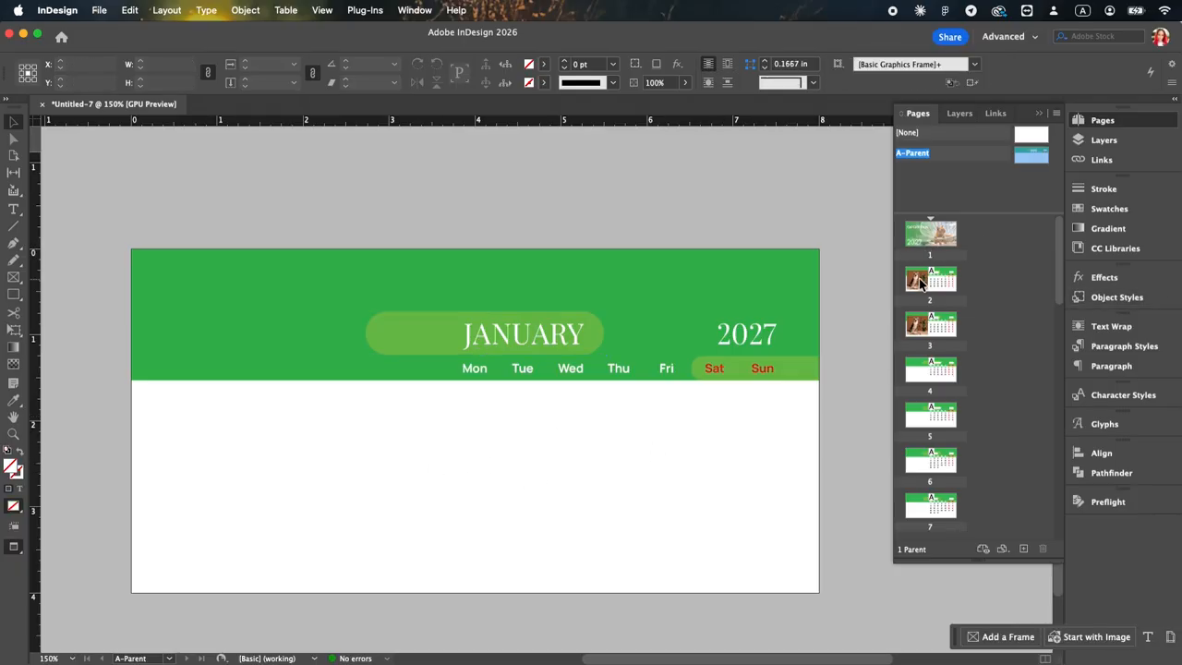
Step: Paste the pill in place on pages 2 and 3 behind the photo and JANUARY title, about 2.73 in wide, and send it to the back
{"action": "double_click", "coordinate": [927, 281]}
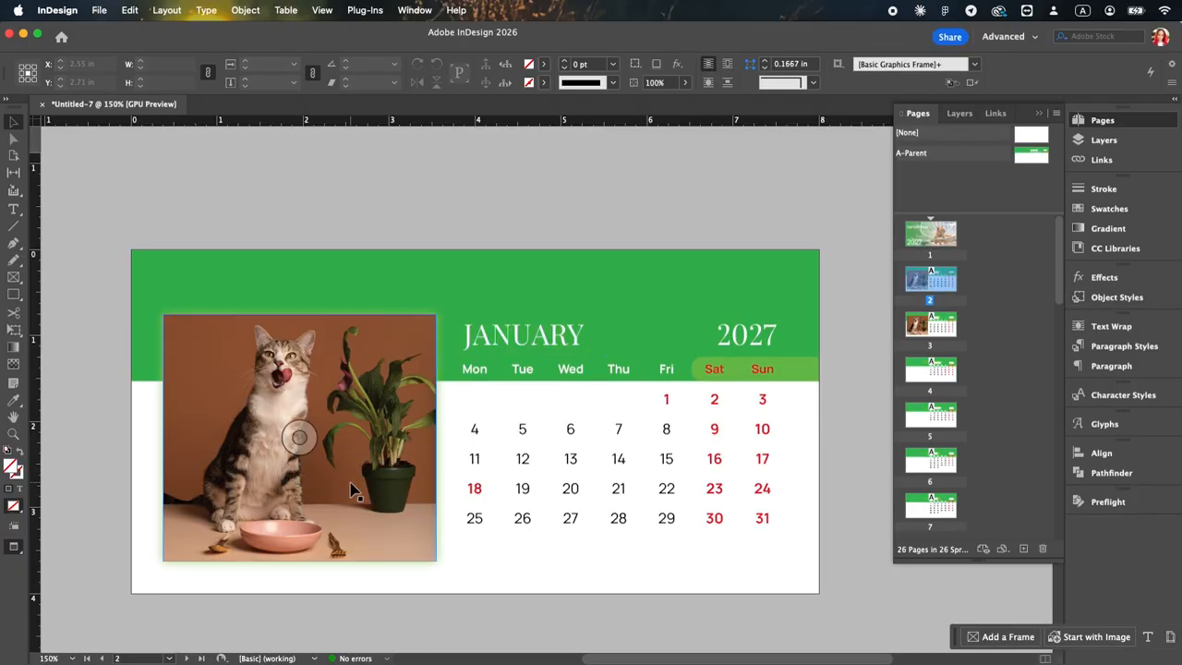
{"action": "key", "text": "super+alt+shift+v"}
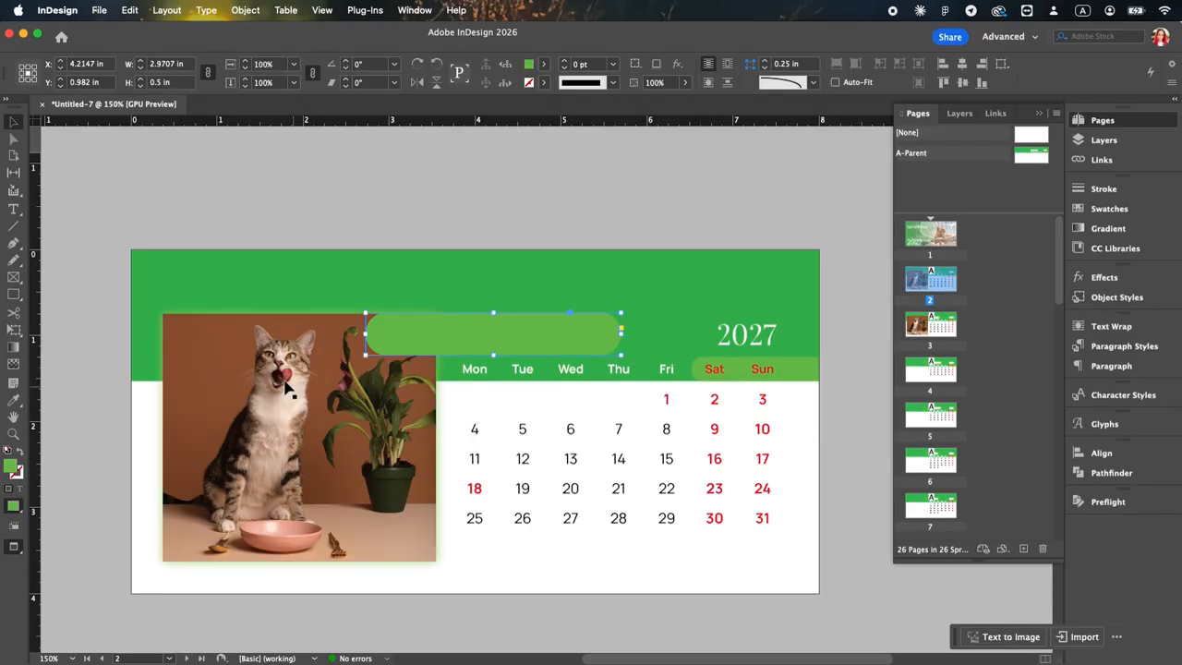
{"action": "key", "text": "super+shift+bracketleft"}
{"action": "left_click_drag", "start_coordinate": [620, 334], "coordinate": [602, 335]}
{"action": "scroll", "coordinate": [662, 337], "scroll_direction": "down", "scroll_amount": 5}
{"action": "left_click", "coordinate": [617, 359]}
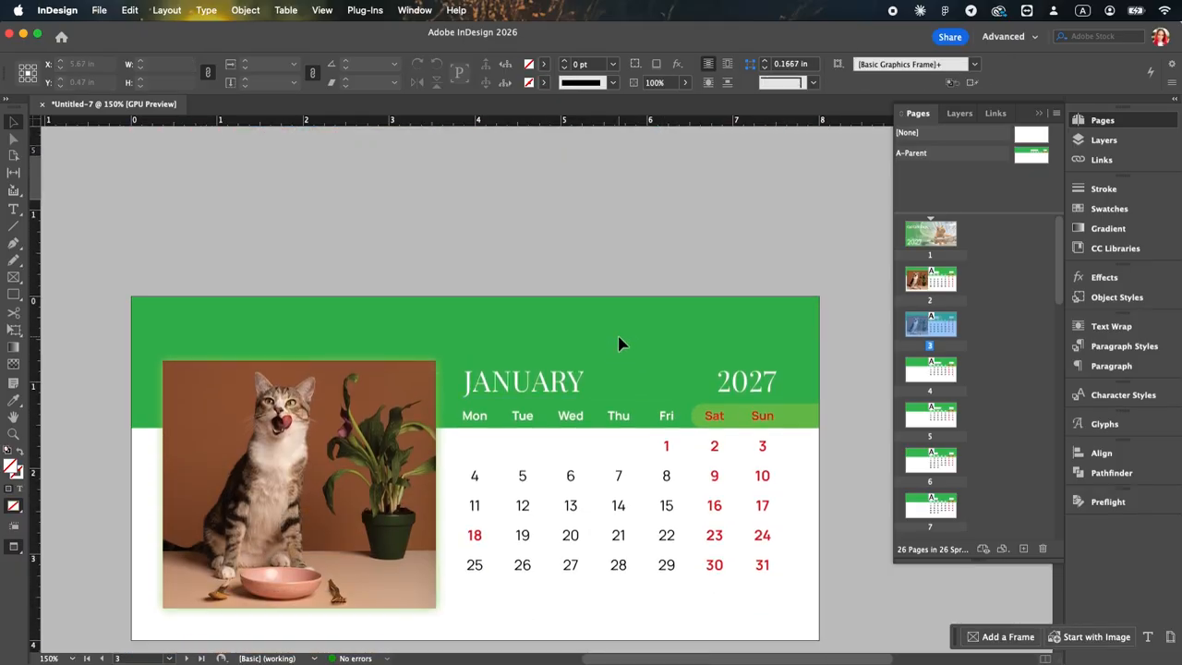
{"action": "key", "text": "super+alt+shift+v"}
{"action": "key", "text": "super+shift+bracketleft"}
Step: Paste the pill in place on pages 4 and 5, about 2.99 in wide, and send it behind the FEBRUARY title
{"action": "scroll", "coordinate": [619, 343], "scroll_direction": "down", "scroll_amount": 5}
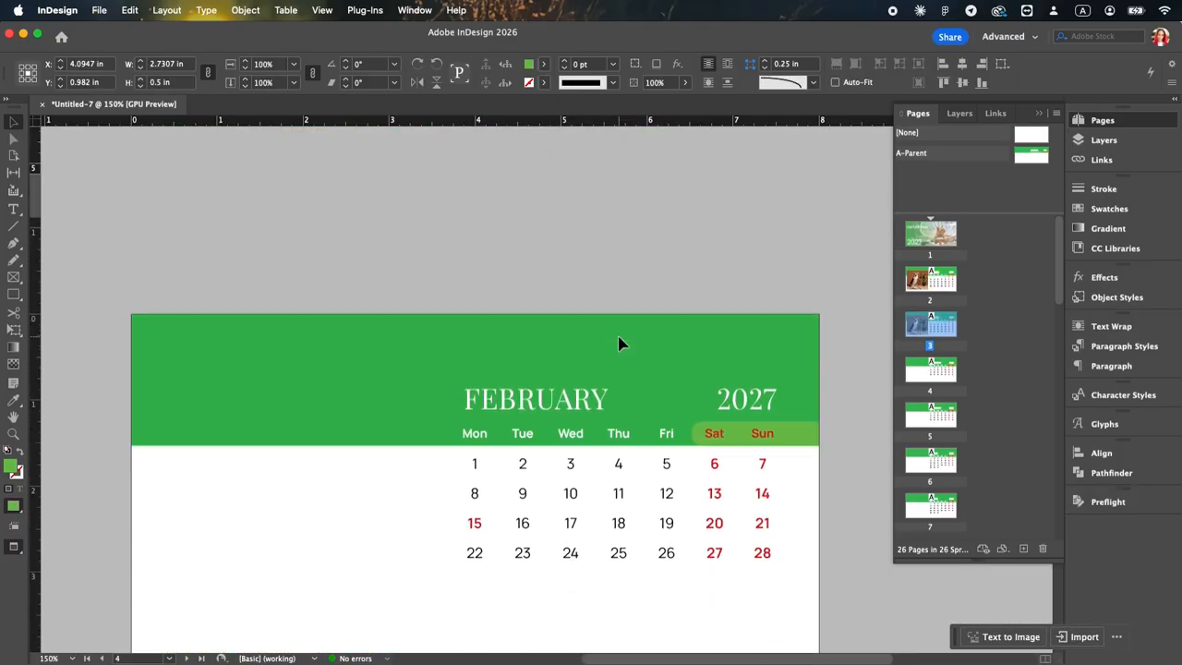
{"action": "key", "text": "super+alt+shift+v"}
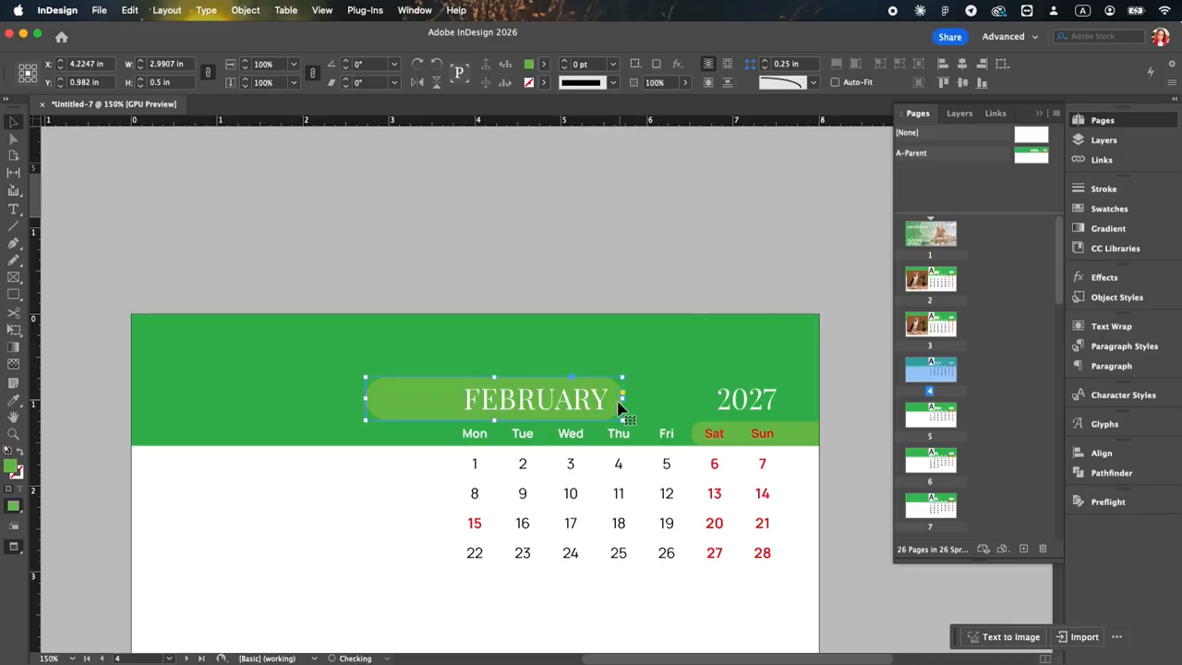
{"action": "key", "text": "super+shift+bracketleft"}
{"action": "scroll", "coordinate": [378, 434], "scroll_direction": "down", "scroll_amount": 5}
{"action": "key", "text": "super+alt+shift+v"}
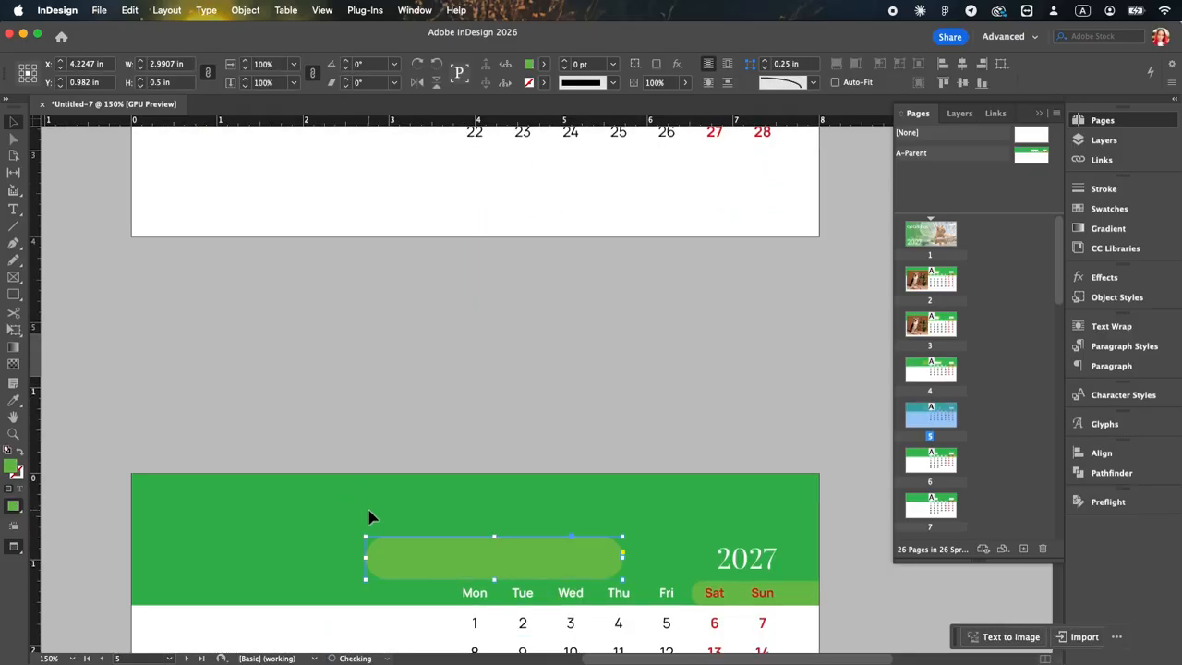
{"action": "key", "text": "super+shift+bracketleft"}
Step: Paste the pill in place behind the MARCH title on pages 6 and 7, shortening it to about 2.53 in wide
{"action": "scroll", "coordinate": [369, 517], "scroll_direction": "down", "scroll_amount": 5}
{"action": "key", "text": "super+alt+shift+v"}
{"action": "left_click_drag", "start_coordinate": [623, 496], "coordinate": [583, 496]}
{"action": "key", "text": "super+x"}
{"action": "key", "text": "super+z"}
{"action": "scroll", "coordinate": [604, 504], "scroll_direction": "down", "scroll_amount": 5}
{"action": "left_click", "coordinate": [604, 506]}
{"action": "key", "text": "super+alt+shift+v"}
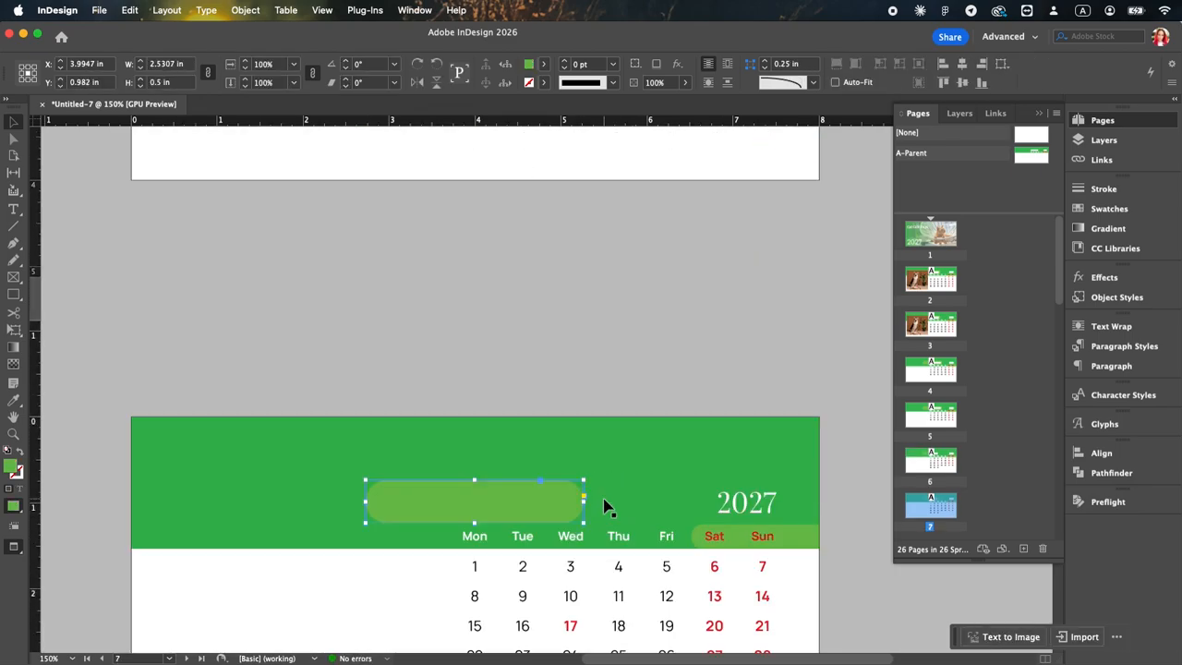
Step: Paste the pill in place on pages 8 and 9, about 2.28 in wide, and send it behind the APRIL title
{"action": "scroll", "coordinate": [604, 504], "scroll_direction": "down", "scroll_amount": 5}
{"action": "key", "text": "super+alt+shift+v"}
{"action": "key", "text": "super+shift+bracketleft"}
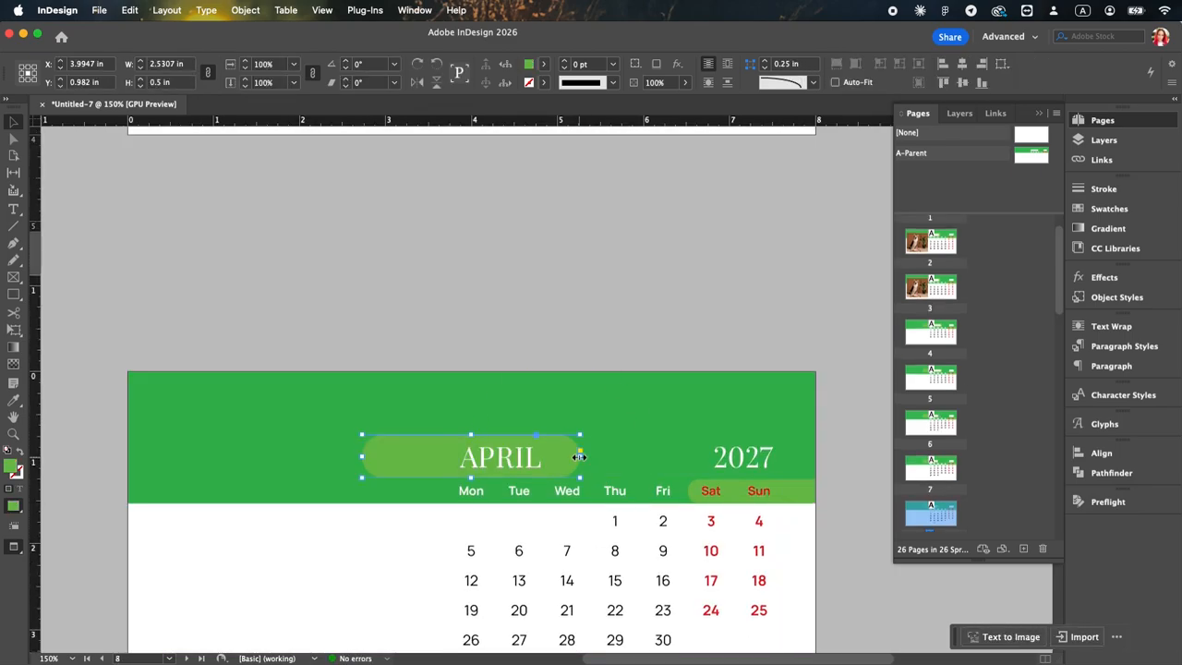
{"action": "scroll", "coordinate": [558, 461], "scroll_direction": "down", "scroll_amount": 5}
{"action": "key", "text": "super+alt+shift+v"}
{"action": "key", "text": "super+shift+bracketleft"}
Step: Paste the pill in place on pages 10 and 11, about 2.04 in wide, and send it behind the MAY title
{"action": "scroll", "coordinate": [357, 483], "scroll_direction": "down", "scroll_amount": 5}
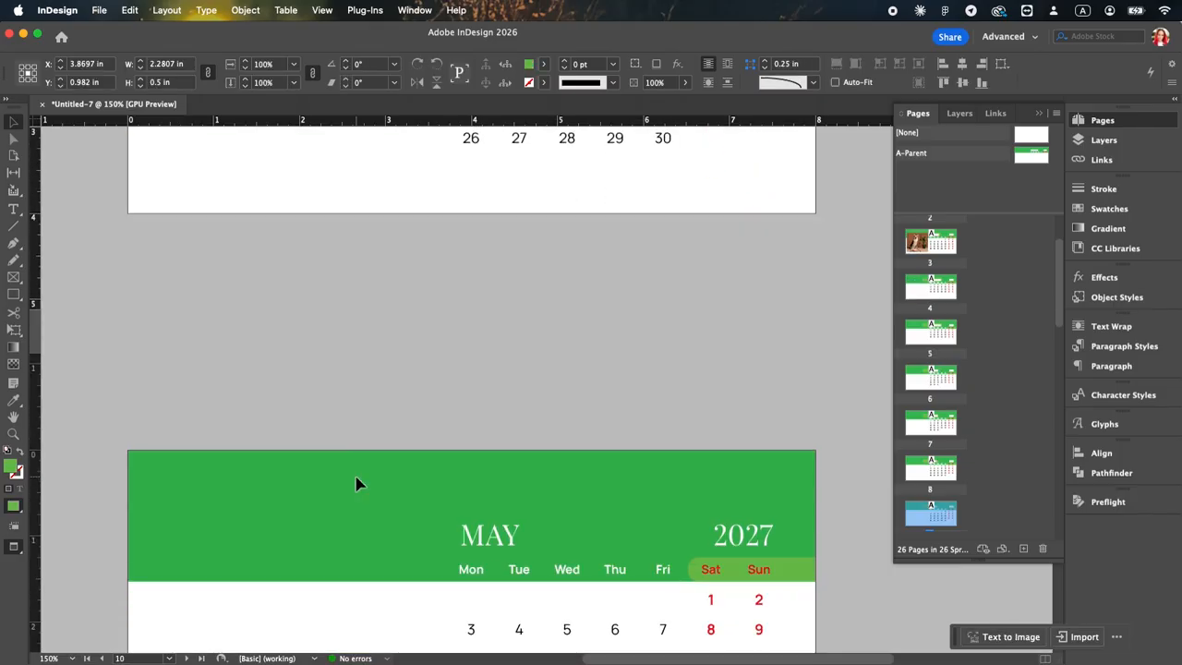
{"action": "key", "text": "super+alt+shift+v"}
{"action": "key", "text": "super+shift+bracketleft"}
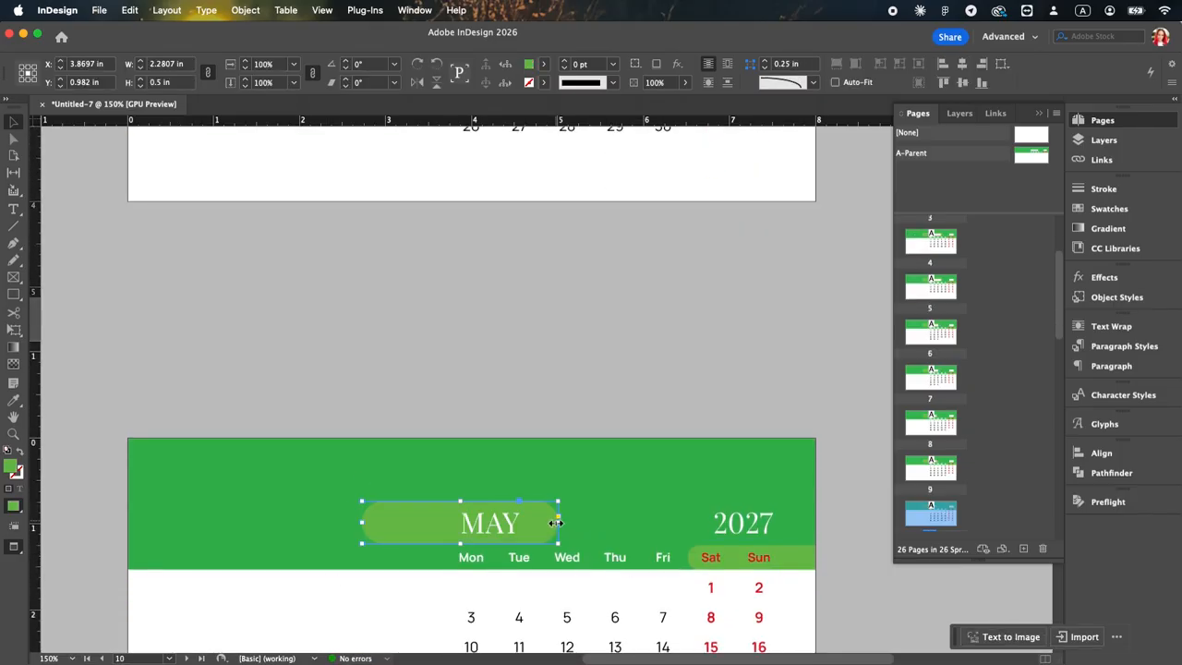
{"action": "scroll", "coordinate": [546, 531], "scroll_direction": "down", "scroll_amount": 5}
{"action": "key", "text": "super+alt+shift+v"}
{"action": "key", "text": "super+shift+bracketleft"}
Step: Paste the pill in place on pages 12 and 13, widen it to about 2.13 in, and send it behind the JUNE title
{"action": "scroll", "coordinate": [366, 468], "scroll_direction": "down", "scroll_amount": 5}
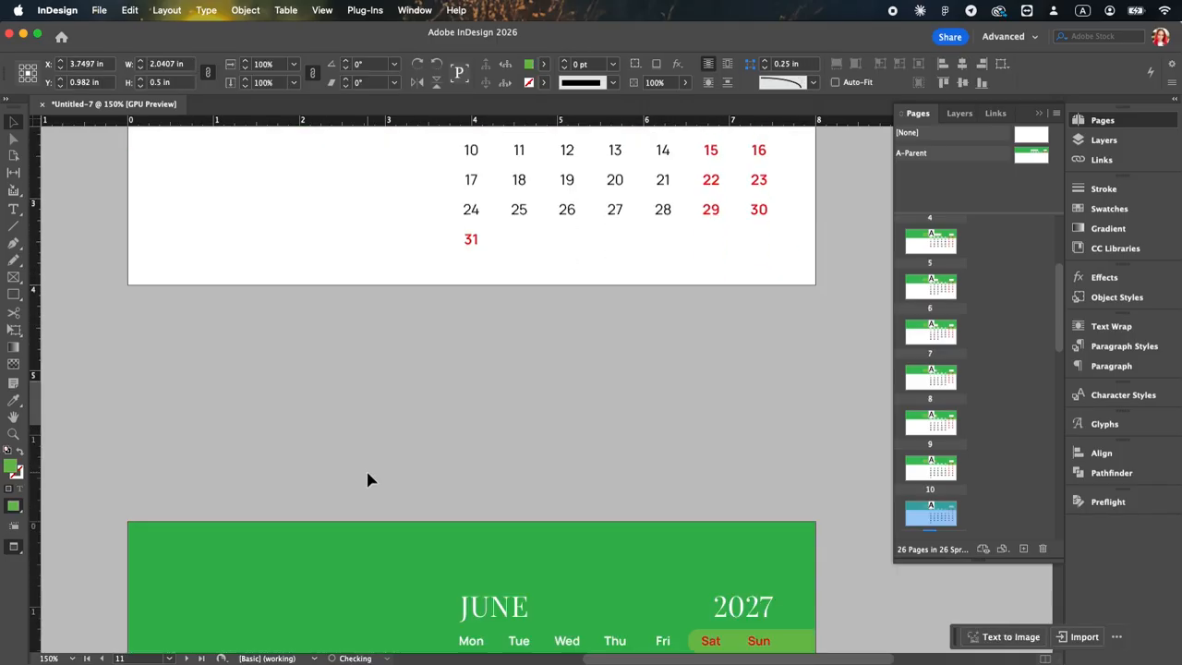
{"action": "key", "text": "super+alt+shift+v"}
{"action": "key", "text": "super+shift+bracketleft"}
{"action": "left_click_drag", "start_coordinate": [539, 361], "coordinate": [546, 361]}
{"action": "scroll", "coordinate": [546, 361], "scroll_direction": "down", "scroll_amount": 5}
{"action": "key", "text": "super+alt+shift+v"}
{"action": "key", "text": "super+shift+bracketleft"}
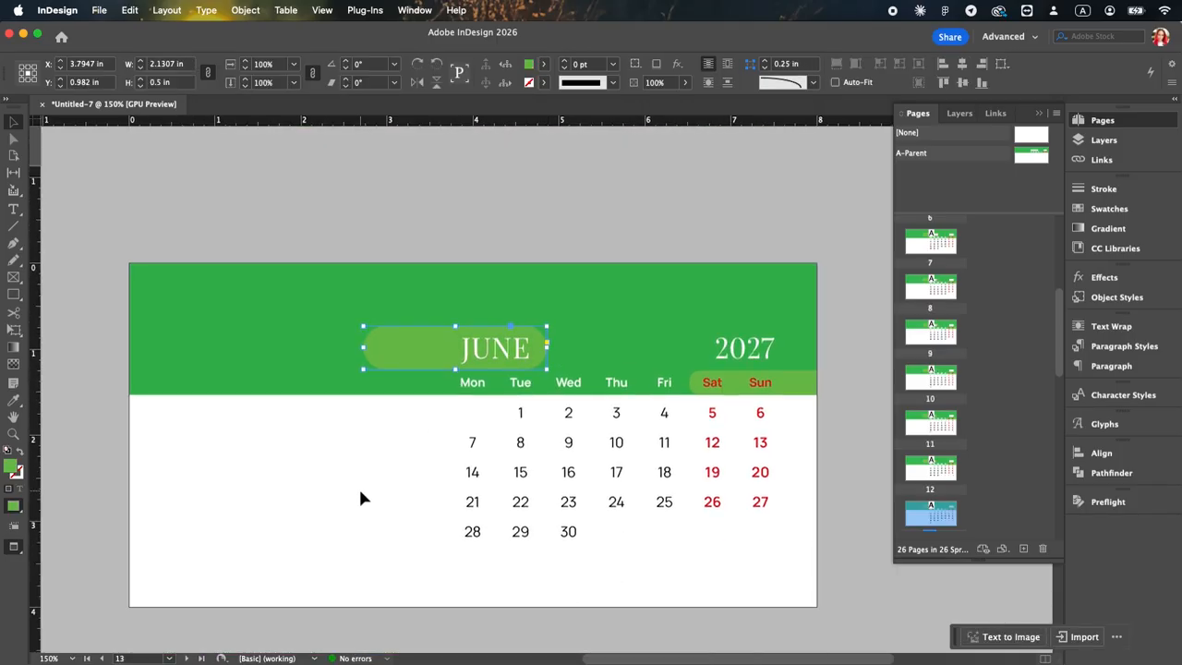
Step: Paste the pill in place on pages 14 and 15, sized to the JULY title, and send it behind the text
{"action": "scroll", "coordinate": [360, 499], "scroll_direction": "down", "scroll_amount": 5}
{"action": "key", "text": "super+alt+shift+v"}
{"action": "key", "text": "super+shift+bracketleft"}
{"action": "scroll", "coordinate": [493, 304], "scroll_direction": "up", "scroll_amount": 5}
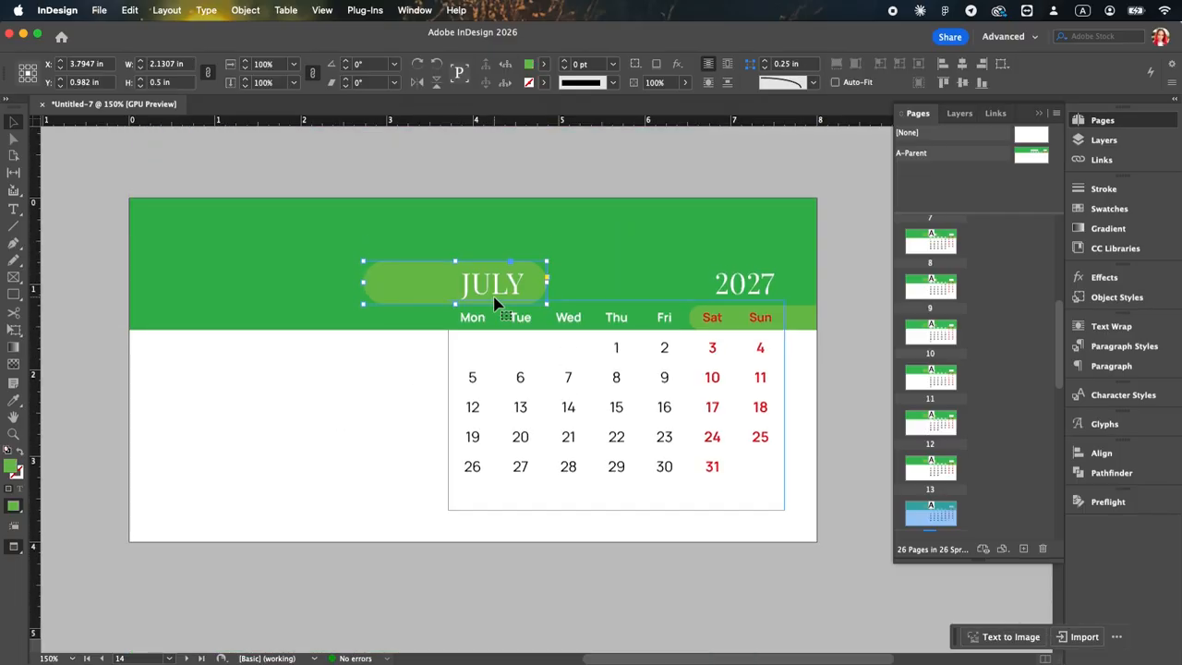
{"action": "scroll", "coordinate": [514, 298], "scroll_direction": "down", "scroll_amount": 4}
{"action": "scroll", "coordinate": [378, 397], "scroll_direction": "down", "scroll_amount": 5}
{"action": "key", "text": "super+alt+shift+v"}
{"action": "key", "text": "super+shift+bracketleft"}
Step: Paste the pill in place behind the AUGUST title on pages 16 and 17, widening it to about 2.65 in
{"action": "scroll", "coordinate": [379, 397], "scroll_direction": "down", "scroll_amount": 5}
{"action": "key", "text": "super+alt+shift+v"}
{"action": "key", "text": "super+shift+bracketleft"}
{"action": "left_click_drag", "start_coordinate": [540, 337], "coordinate": [592, 338]}
{"action": "scroll", "coordinate": [594, 345], "scroll_direction": "down", "scroll_amount": 1}
{"action": "key", "text": "alt+shift+super+v"}
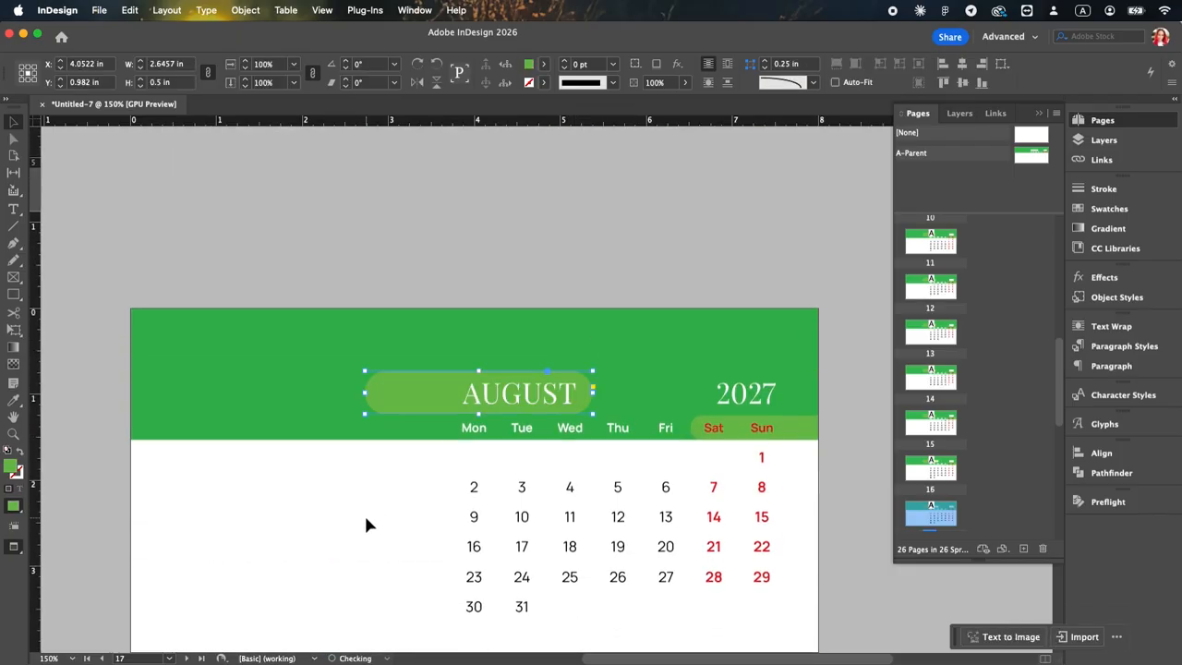
Step: Paste the pill in place behind the SEPTEMBER title on pages 18 and 19, about 3.28 in wide
{"action": "key", "text": "shift+Page_Down"}
{"action": "key", "text": "alt+shift+super+v"}
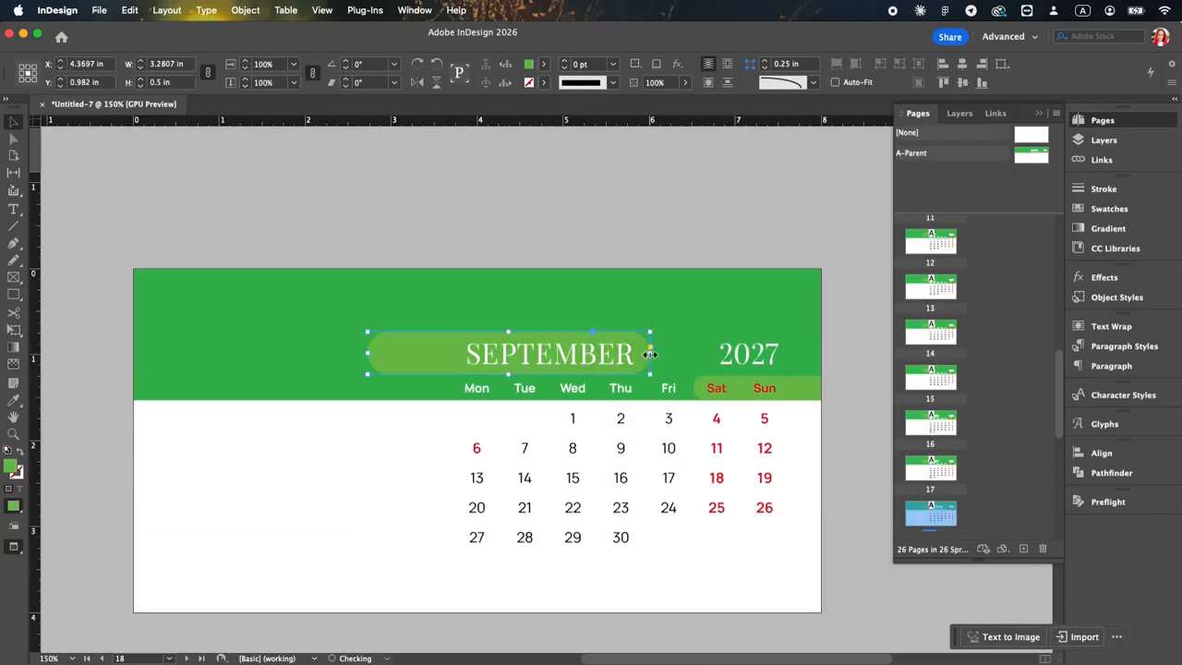
{"action": "key", "text": "shift+Page_Down"}
{"action": "key", "text": "alt+shift+super+v"}
Step: Paste the pill in place behind the OCTOBER title on pages 20 and 21, about 2.94 in wide
{"action": "key", "text": "shift+Page_Down"}
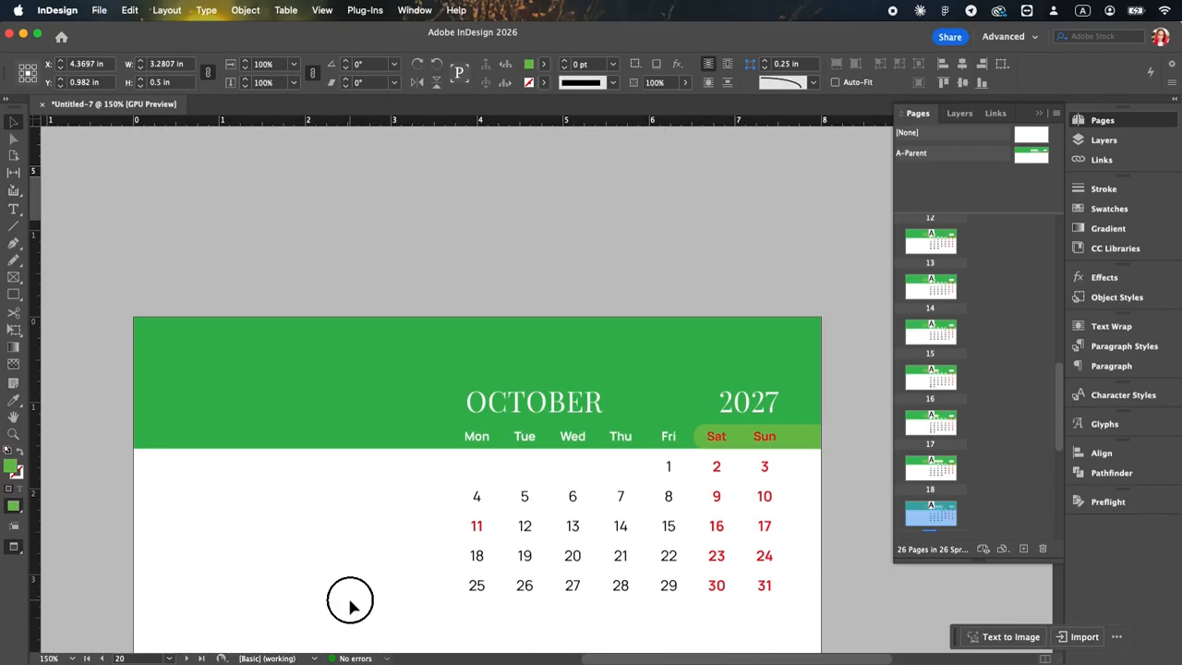
{"action": "key", "text": "alt+shift+super+v"}
{"action": "key", "text": "shift+Page_Down"}
{"action": "left_click", "coordinate": [383, 513]}
{"action": "key", "text": "alt+shift+super+v"}
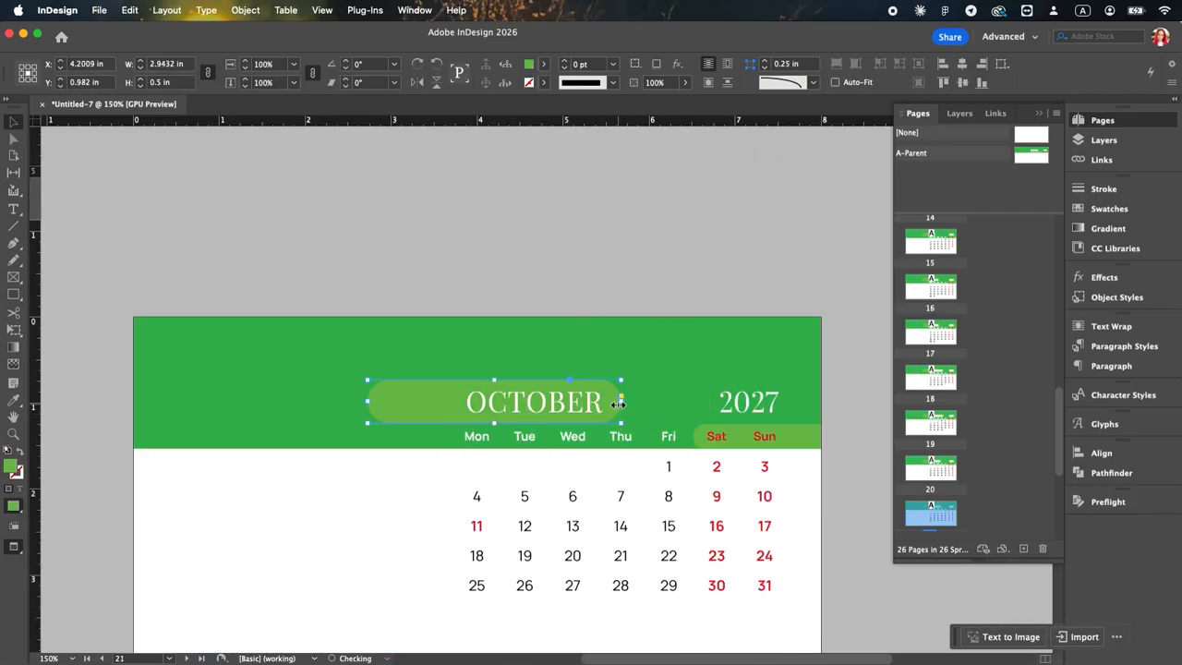
Step: Paste the pill in place behind the NOVEMBER title on pages 22 and 23, widening it to about 3.18 in
{"action": "key", "text": "shift+Page_Down"}
{"action": "key", "text": "alt+shift+super+v"}
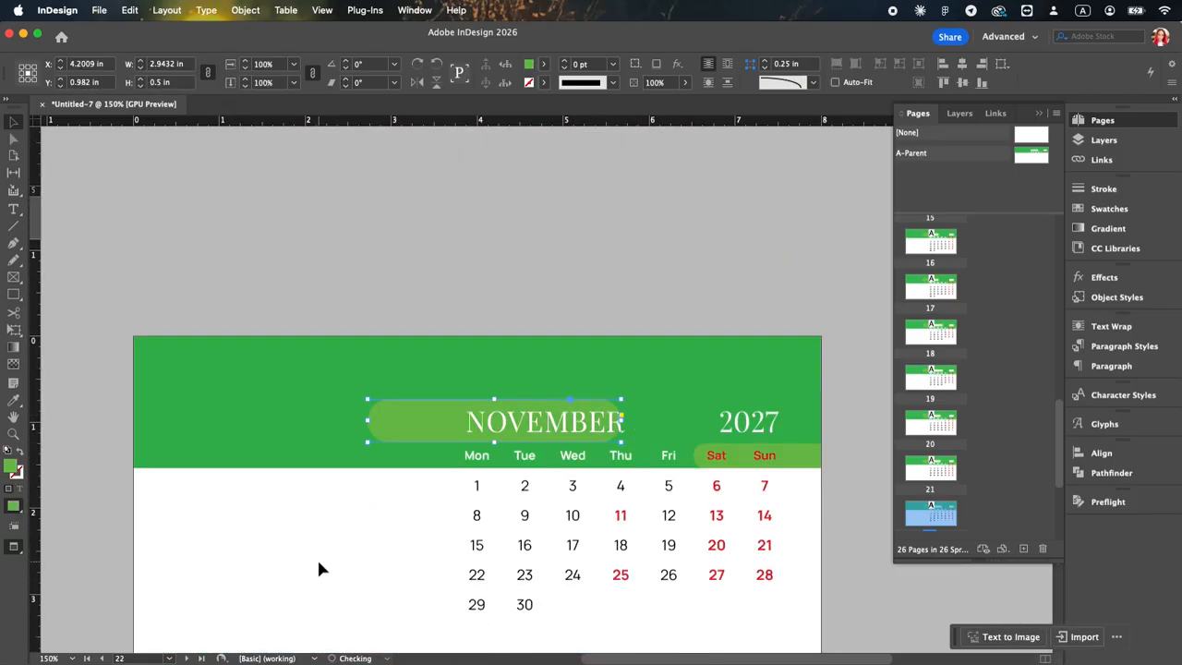
{"action": "key", "text": "shift+Page_Down"}
{"action": "left_click", "coordinate": [368, 605]}
{"action": "key", "text": "alt+shift+super+v"}
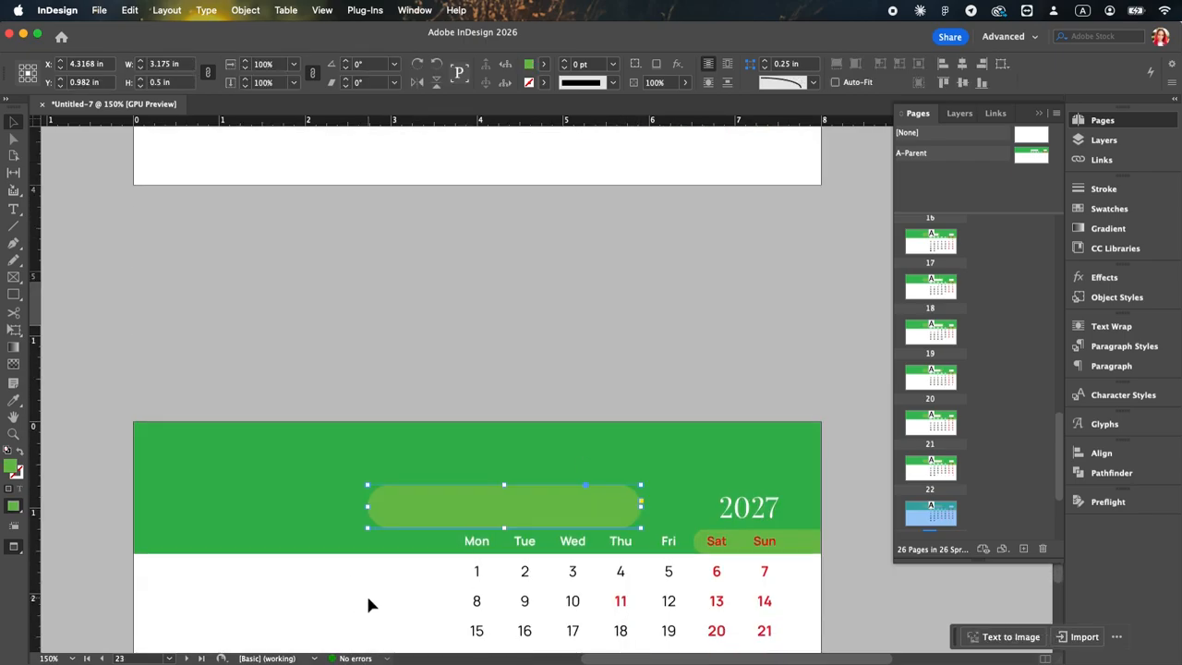
Step: Paste the pill in place behind the DECEMBER title on pages 24 and 25, about 3.1 in wide
{"action": "key", "text": "shift+Page_Down"}
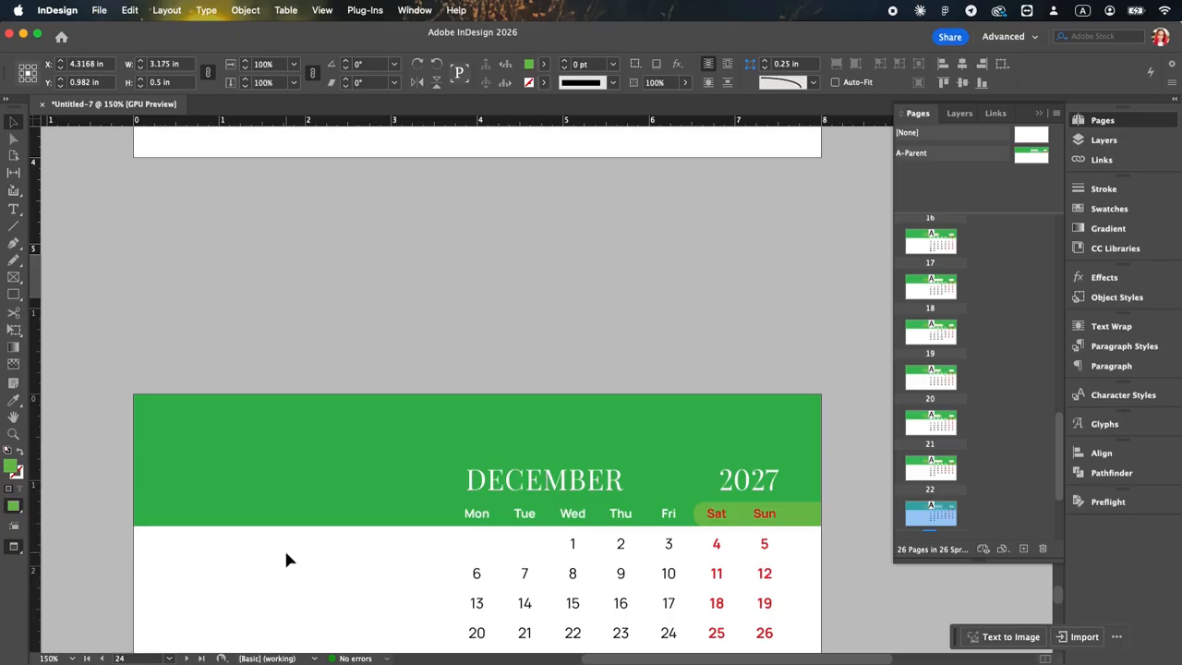
{"action": "key", "text": "alt+shift+super+v"}
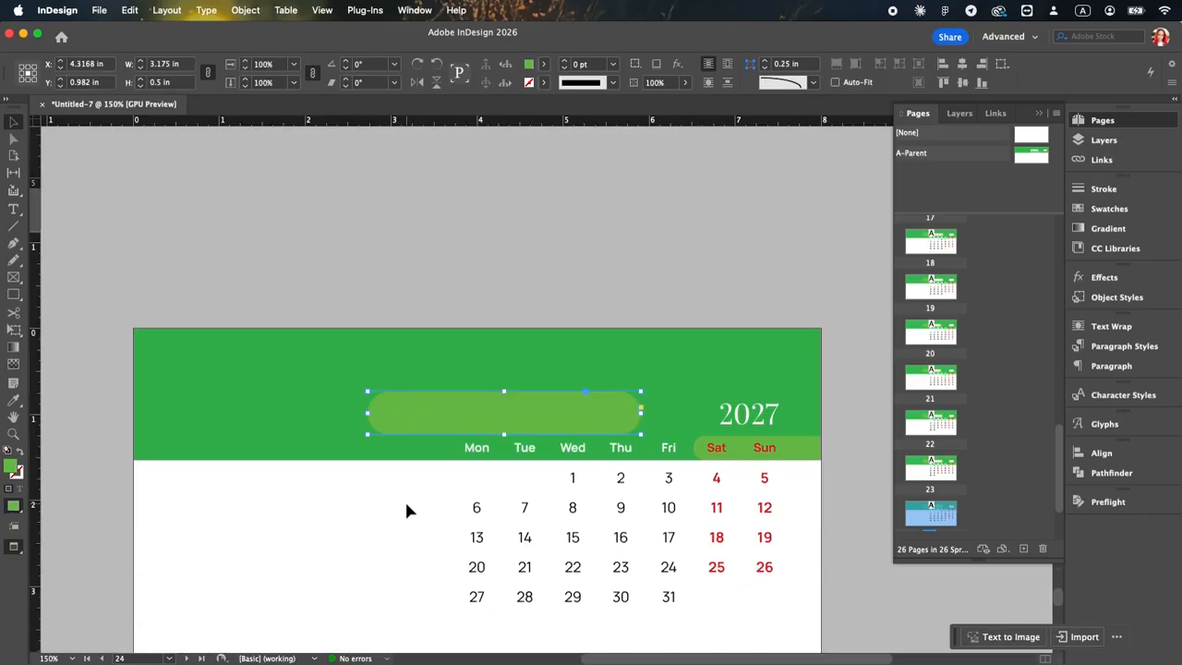
{"action": "key", "text": "shift+Page_Down"}
{"action": "key", "text": "alt+shift+super+v"}
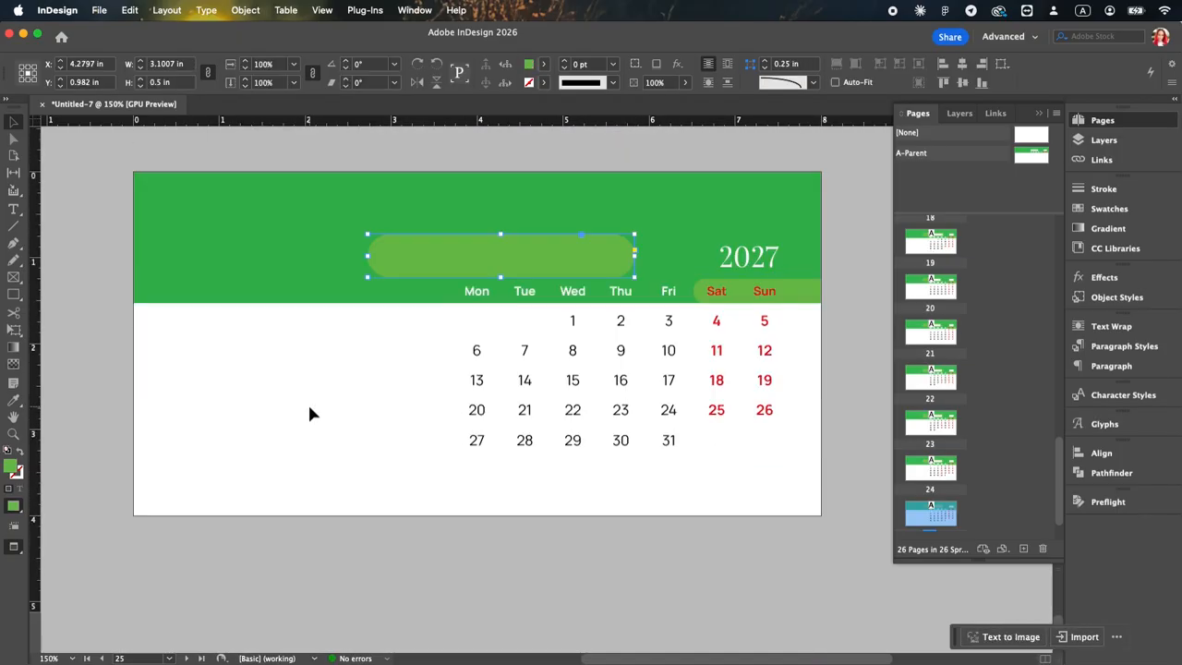
Step: Copy the January cat photo frame from page 3 and paste it in place on page 4
{"action": "scroll", "coordinate": [940, 297], "scroll_direction": "up", "scroll_amount": 15}
{"action": "double_click", "coordinate": [944, 326]}
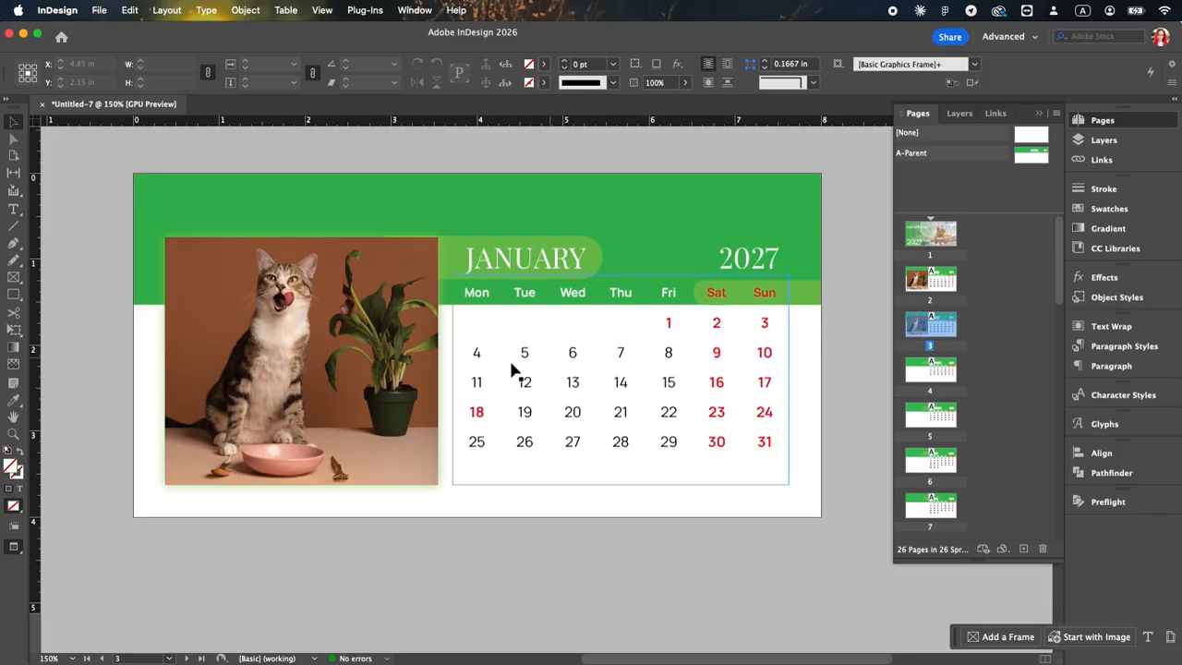
{"action": "key", "text": "shift+Page_Down"}
{"action": "key", "text": "alt+shift+super+v"}
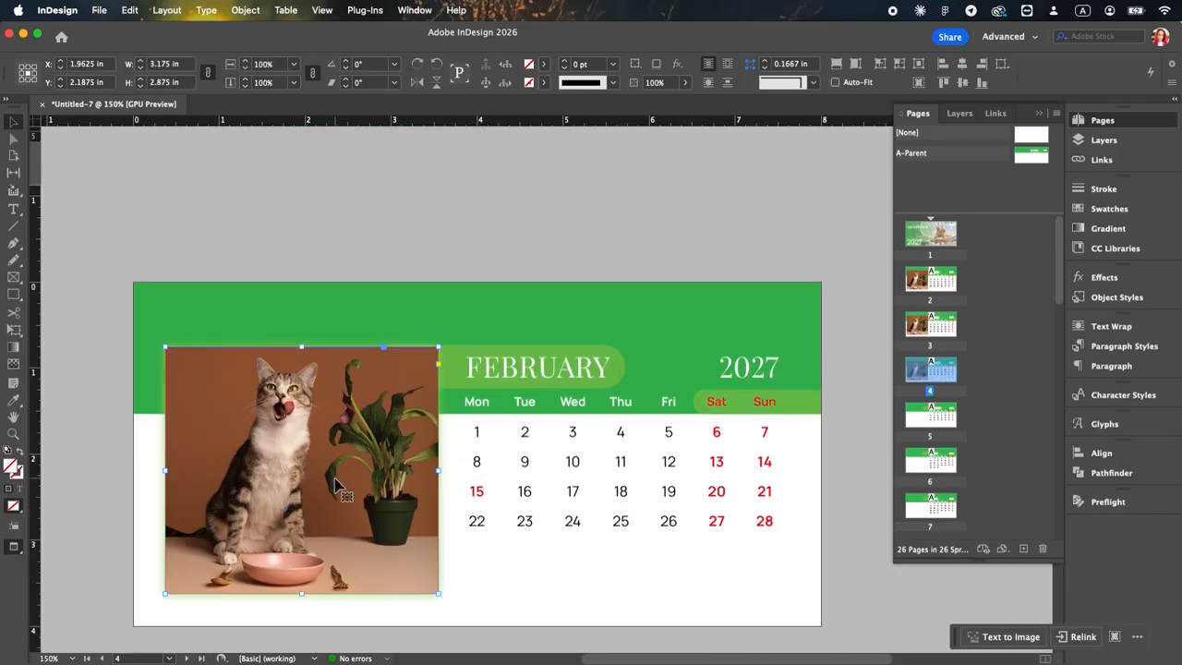
Step: Replace the February photo on page 4 with the bengal cat and fork picture and fit it to fill the frame
{"action": "key", "text": "super+d"}
{"action": "left_click", "coordinate": [1010, 491]}
{"action": "right_click", "coordinate": [416, 428]}
{"action": "left_click", "coordinate": [609, 384]}
Step: Paste the February photo frame in place on pages 5 and 6
{"action": "scroll", "coordinate": [413, 423], "scroll_direction": "down", "scroll_amount": 1}
{"action": "key", "text": "shift+Page_Down"}
{"action": "key", "text": "alt+shift+super+v"}
{"action": "key", "text": "shift+Page_Down"}
{"action": "key", "text": "alt+shift+super+v"}
Step: Replace the photo on page 6 with breakfast-tray-with-cat.jpg and fit it to fill the frame
{"action": "key", "text": "super+d"}
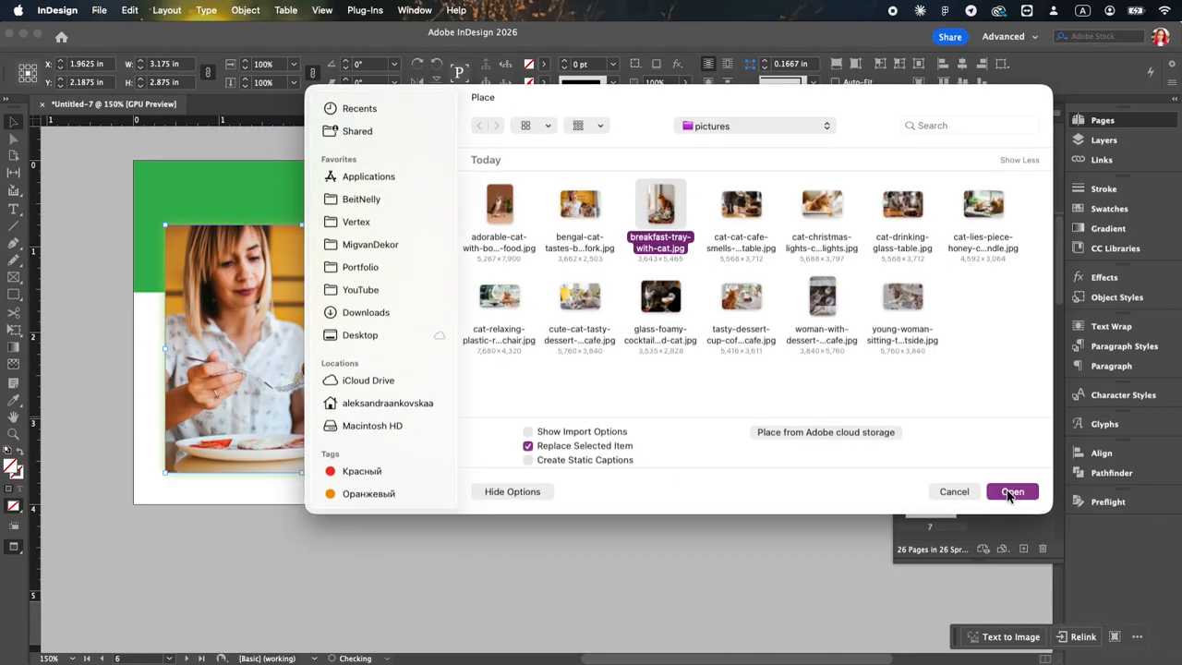
{"action": "left_click", "coordinate": [1010, 492]}
{"action": "right_click", "coordinate": [371, 413]}
{"action": "right_click", "coordinate": [353, 388]}
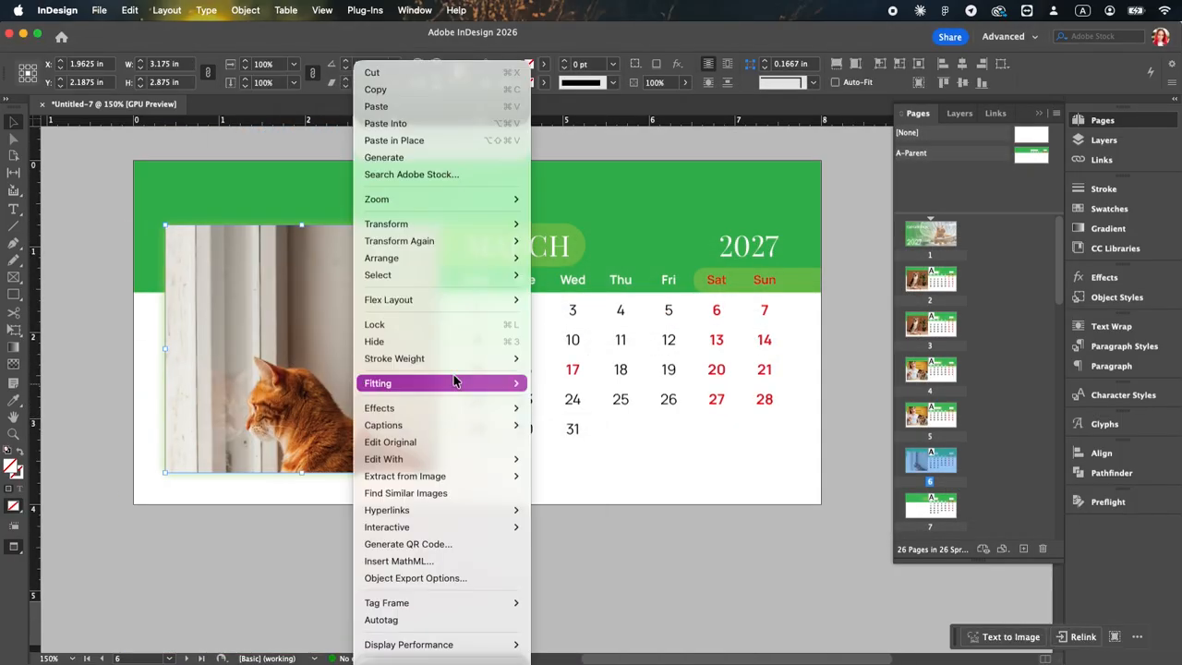
{"action": "mouse_move", "coordinate": [454, 381]}
{"action": "left_click", "coordinate": [573, 382]}
Step: Paste the March photo frame in place on pages 7 and 8
{"action": "key", "text": "shift+Page_Down"}
{"action": "key", "text": "alt+shift+super+v"}
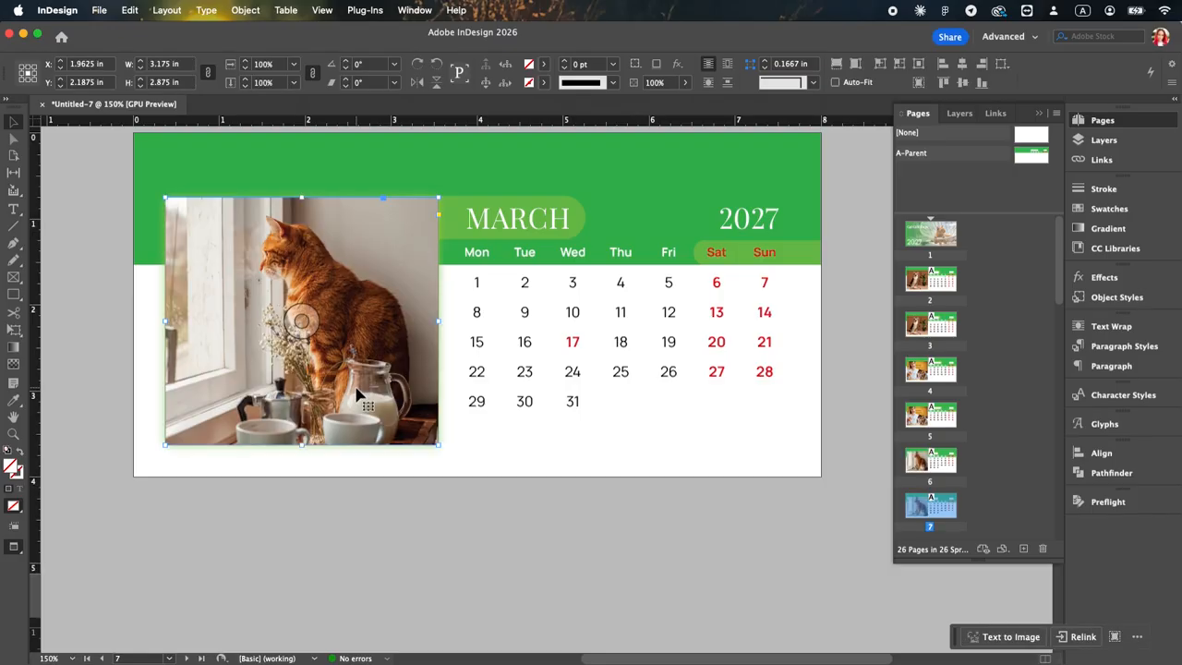
{"action": "key", "text": "shift+Page_Down"}
{"action": "key", "text": "alt+shift+super+v"}
Step: Replace the photo on page 8 with the cat-cat-cafe-smells table picture and fit it to fill the frame
{"action": "key", "text": "super+d"}
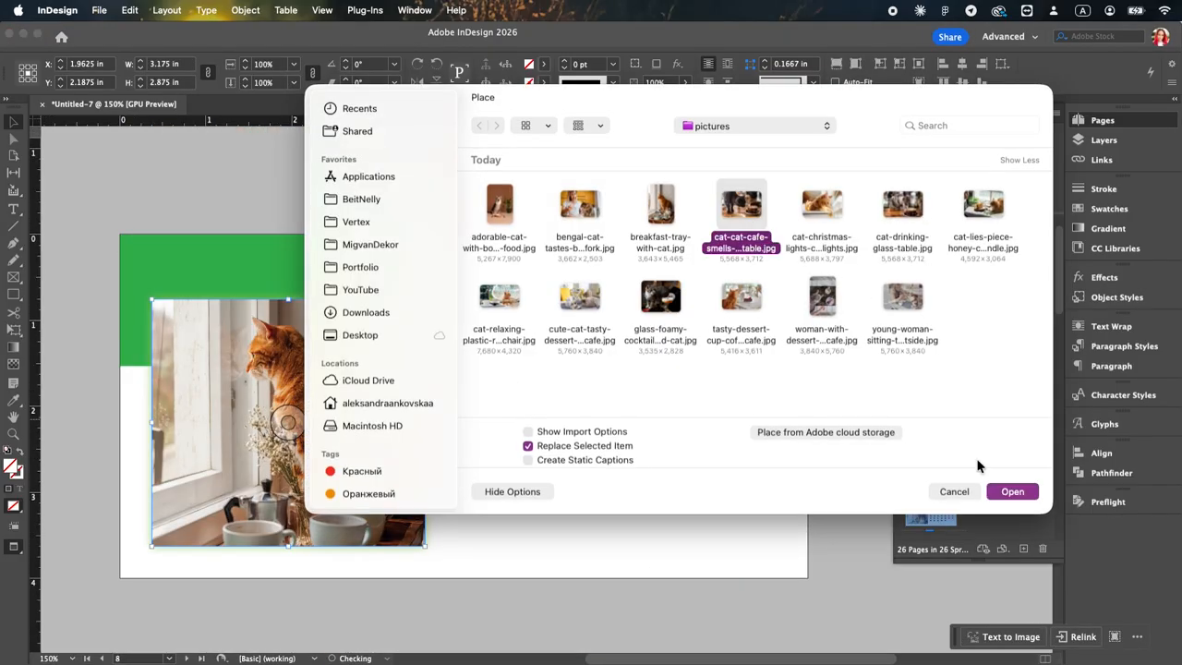
{"action": "key", "text": "Return"}
{"action": "right_click", "coordinate": [345, 462]}
{"action": "mouse_move", "coordinate": [388, 385]}
{"action": "left_click", "coordinate": [588, 386]}
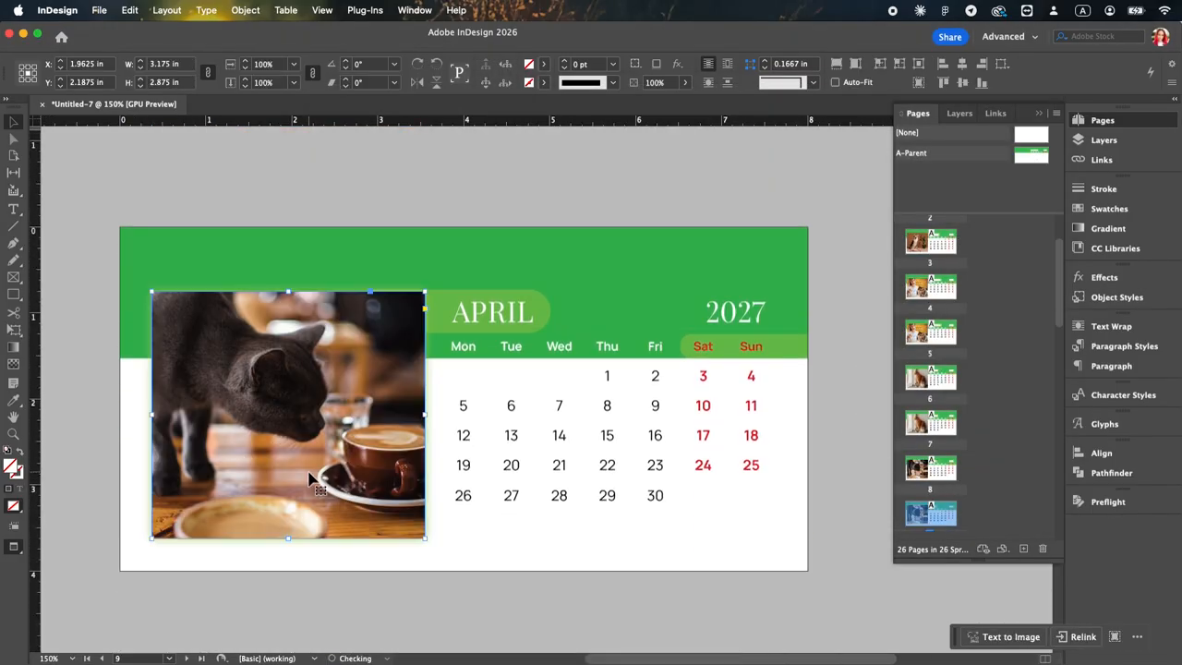
Step: Replace the photo on May page 10 with the cat-christmas-lights picture, fit it to fill the frame, and paste it in place on page 11
{"action": "key", "text": "shift+Page_Down"}
{"action": "left_click", "coordinate": [307, 476]}
{"action": "scroll", "coordinate": [309, 483], "scroll_direction": "down", "scroll_amount": 2}
{"action": "scroll", "coordinate": [305, 480], "scroll_direction": "up", "scroll_amount": 4}
{"action": "key", "text": "super+d"}
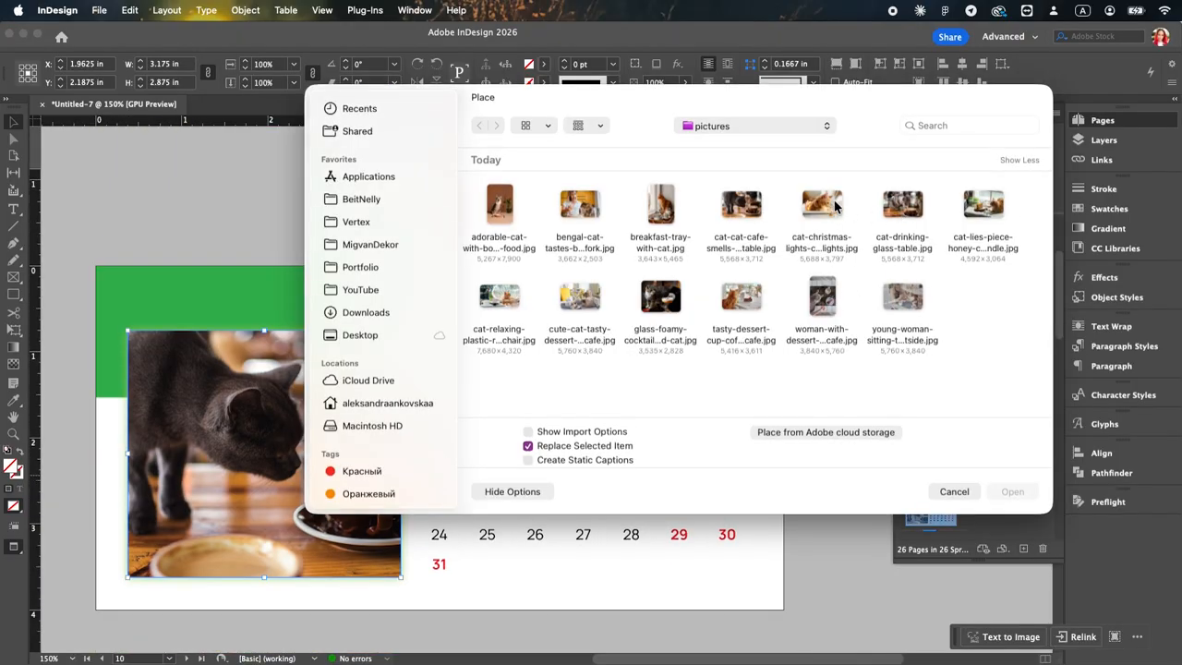
{"action": "double_click", "coordinate": [834, 206]}
{"action": "scroll", "coordinate": [304, 467], "scroll_direction": "down", "scroll_amount": 3}
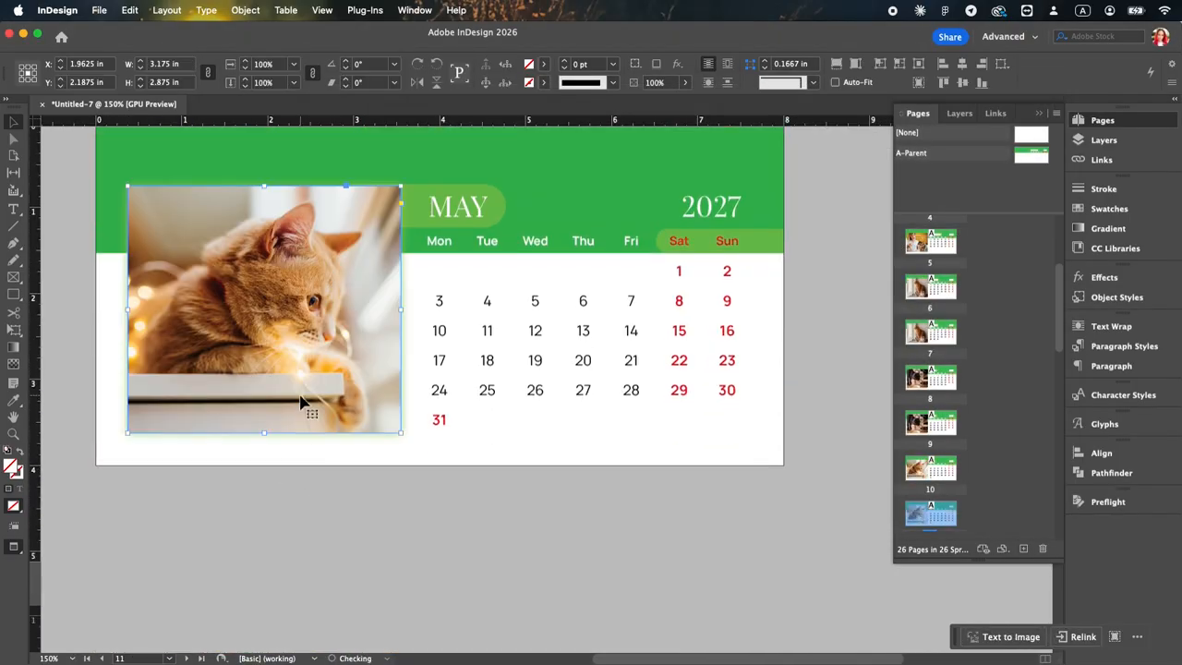
Step: Paste the photo frame in place on June page 12 and replace its image with cat-drinking-glass-table.jpg
{"action": "key", "text": "shift+Page_Down"}
{"action": "scroll", "coordinate": [304, 404], "scroll_direction": "down", "scroll_amount": 3}
{"action": "left_click", "coordinate": [304, 403]}
{"action": "key", "text": "super+d"}
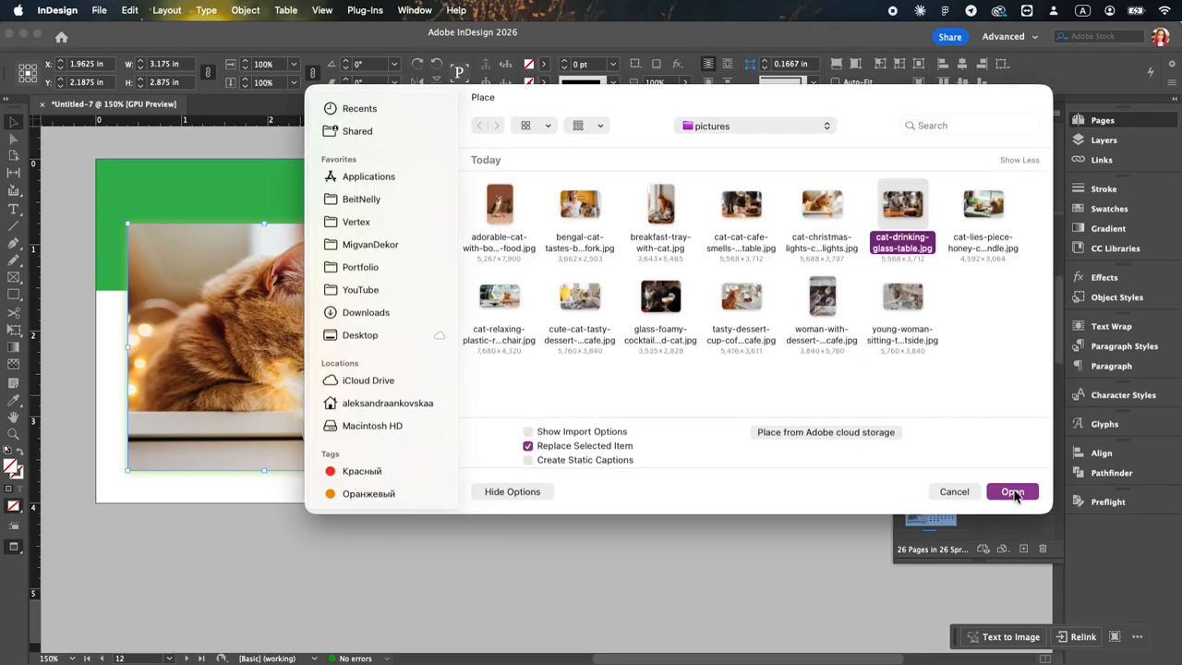
{"action": "left_click", "coordinate": [1013, 492]}
Step: Paste the photo frame in place on July page 14, replace its image with the cat-lies-piece-honey picture, and fill the frame
{"action": "key", "text": "shift+Page_Down"}
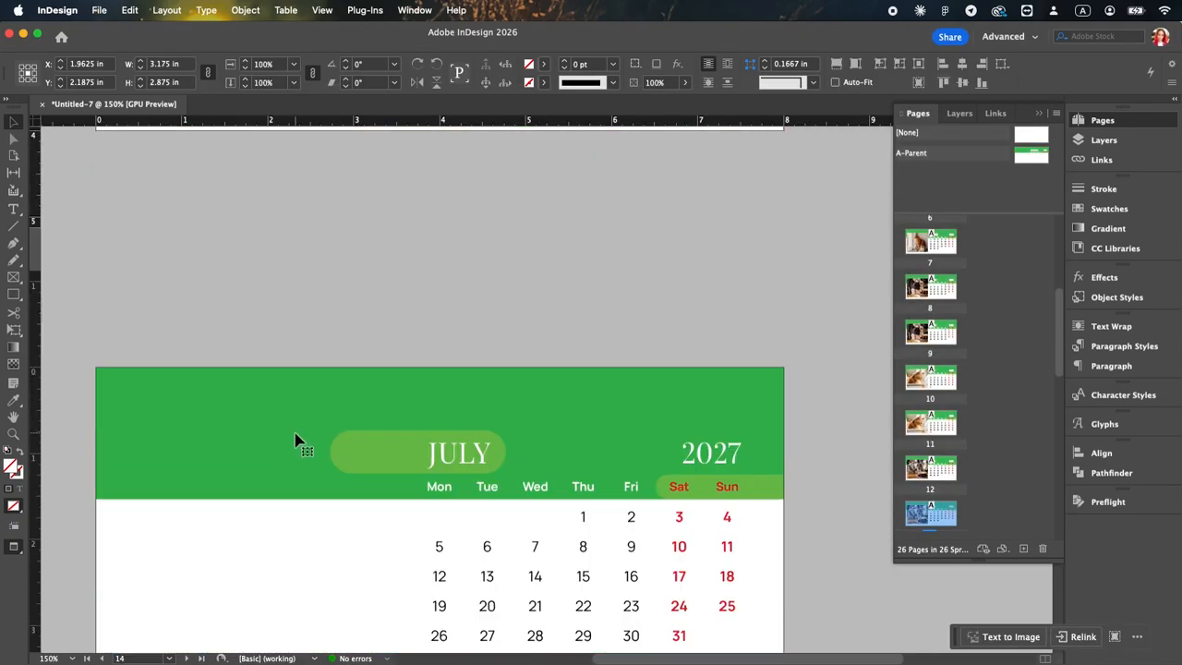
{"action": "scroll", "coordinate": [295, 441], "scroll_direction": "down", "scroll_amount": 3}
{"action": "left_click", "coordinate": [277, 480]}
{"action": "key", "text": "super+d"}
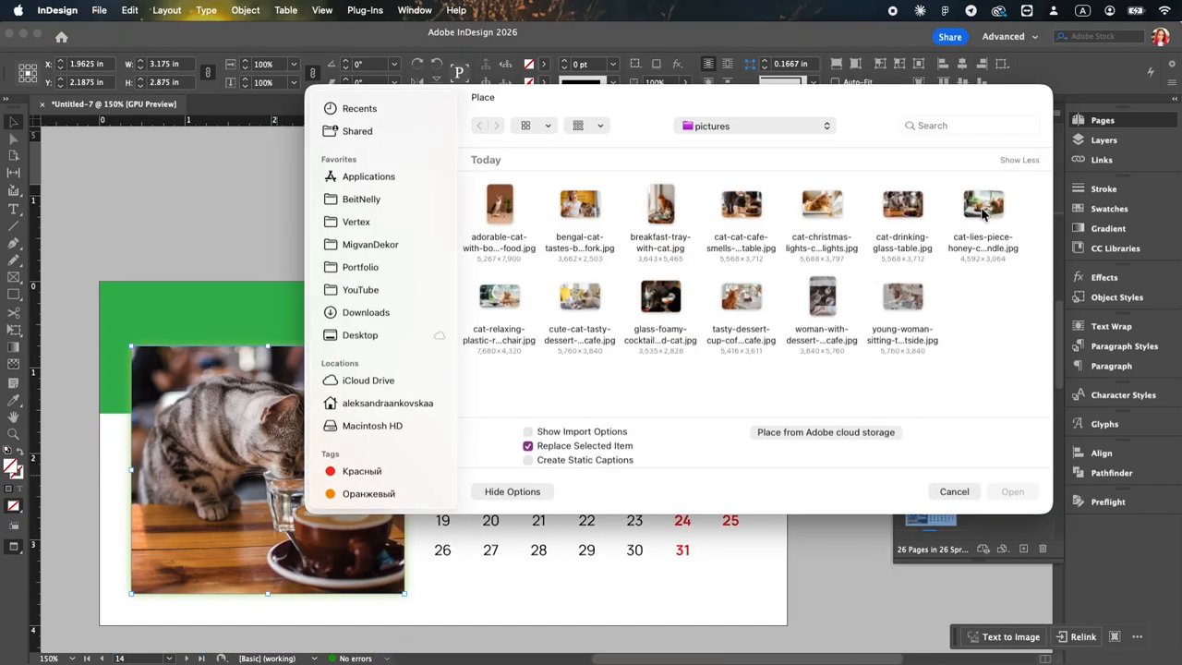
{"action": "double_click", "coordinate": [983, 209]}
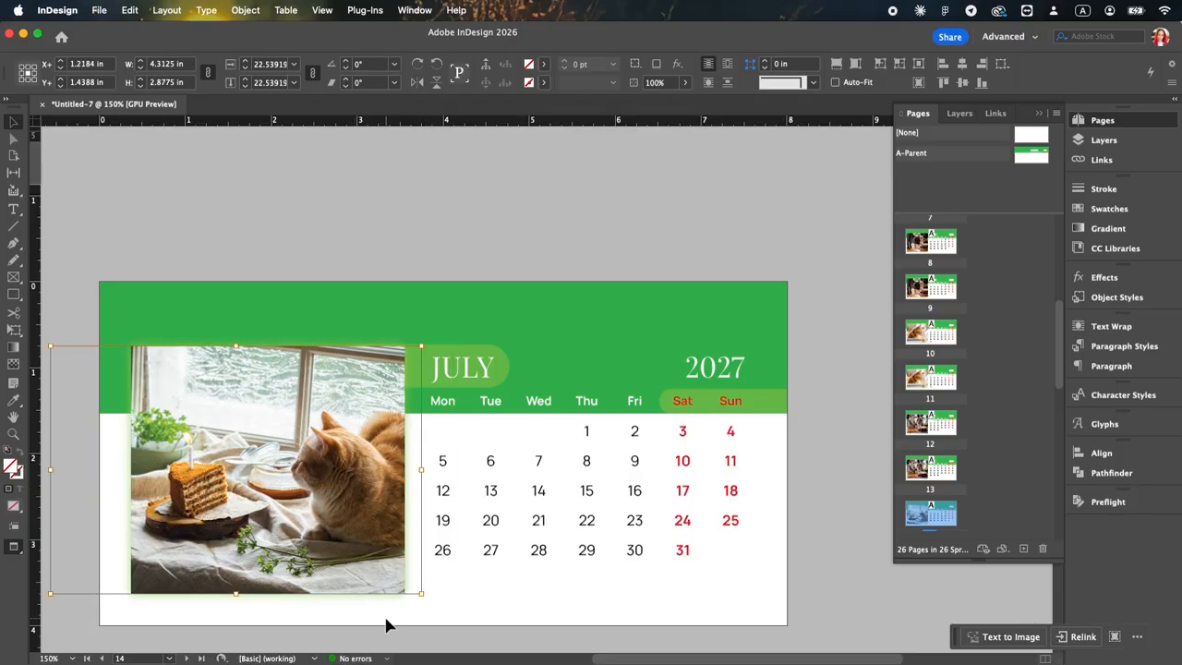
Step: Add the photo frame to August pages 16 and 17 with the cute-cat-tasty-dessert cafe picture filling it
{"action": "scroll", "coordinate": [382, 601], "scroll_direction": "down", "scroll_amount": 10}
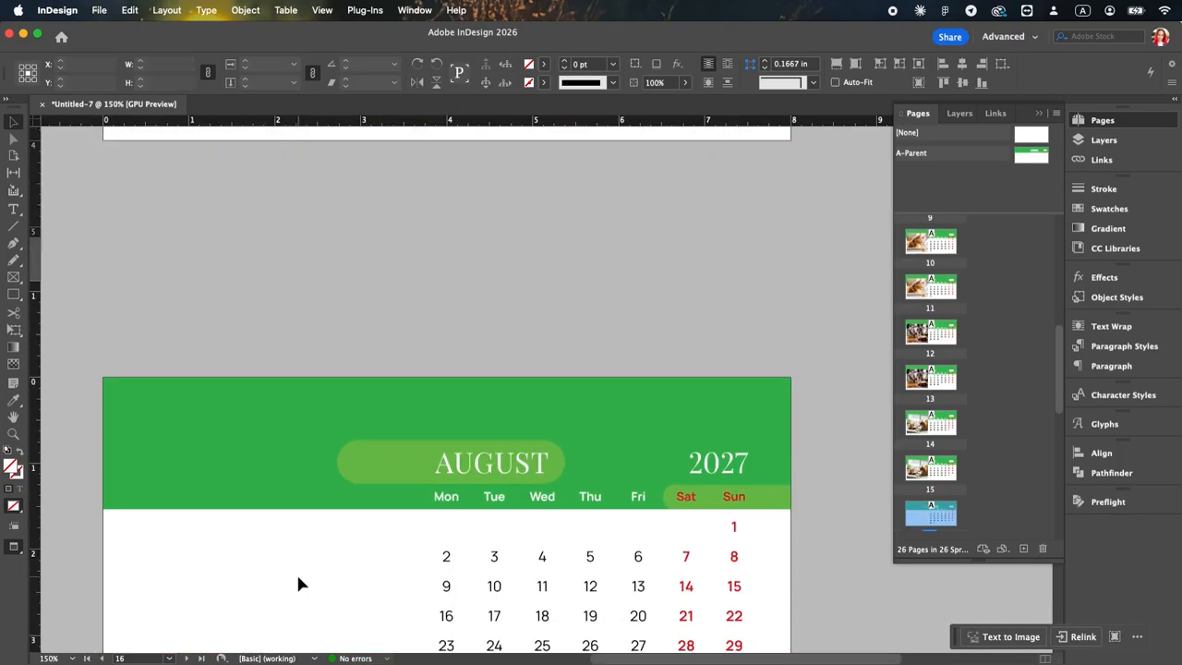
{"action": "left_click", "coordinate": [298, 584]}
{"action": "key", "text": "super+d"}
{"action": "left_click", "coordinate": [1011, 491]}
{"action": "scroll", "coordinate": [375, 348], "scroll_direction": "down", "scroll_amount": 5}
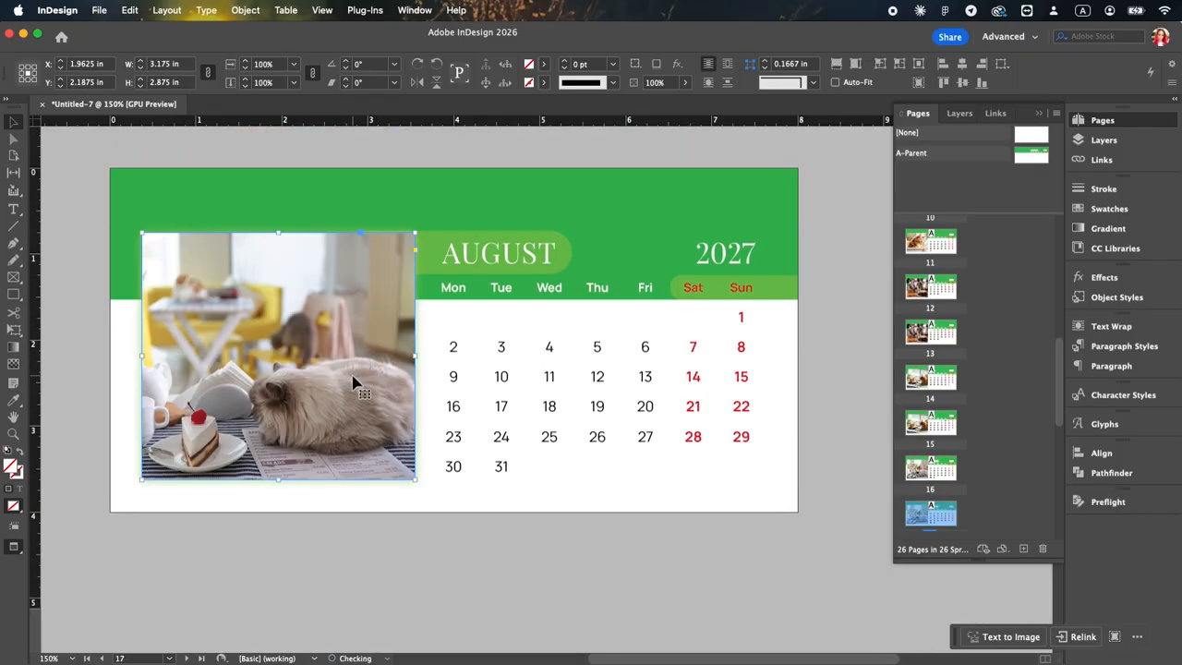
Step: Replace the photo on September page 18 with the glass-foamy-cocktail cat picture and fit it to fill the frame
{"action": "scroll", "coordinate": [354, 382], "scroll_direction": "down", "scroll_amount": 5}
{"action": "left_click", "coordinate": [278, 443]}
{"action": "key", "text": "super+d"}
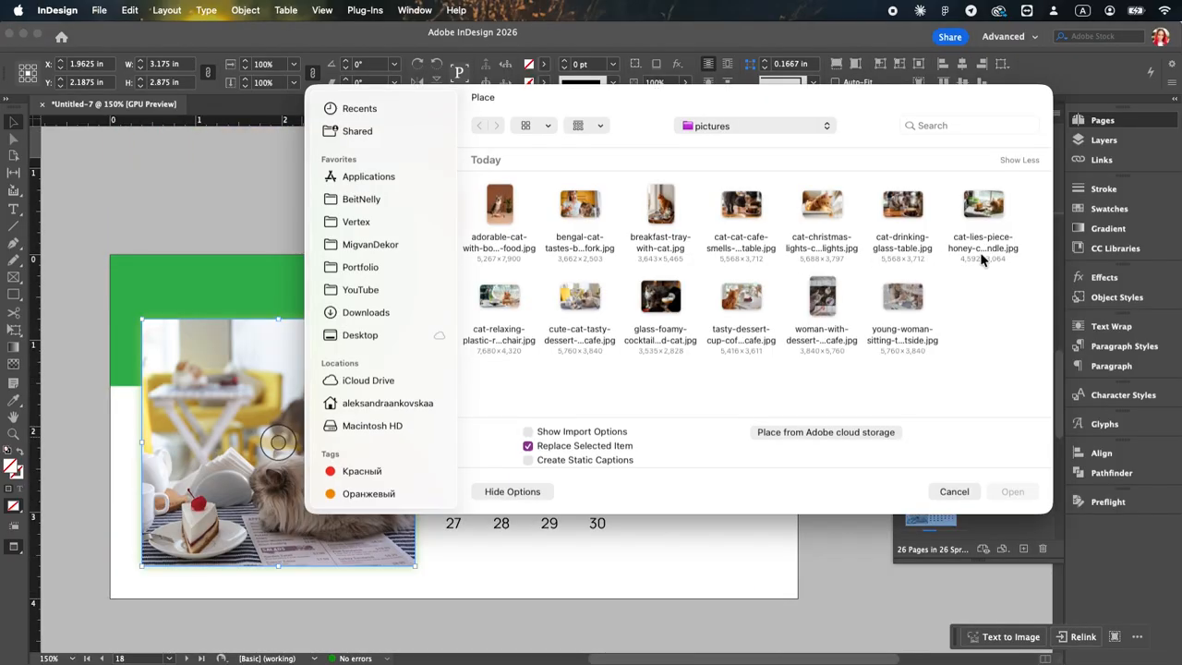
{"action": "left_click", "coordinate": [675, 305]}
{"action": "left_click", "coordinate": [1012, 491]}
{"action": "right_click", "coordinate": [355, 442]}
{"action": "mouse_move", "coordinate": [405, 384]}
{"action": "left_click", "coordinate": [570, 388]}
{"action": "scroll", "coordinate": [448, 432], "scroll_direction": "down", "scroll_amount": 5}
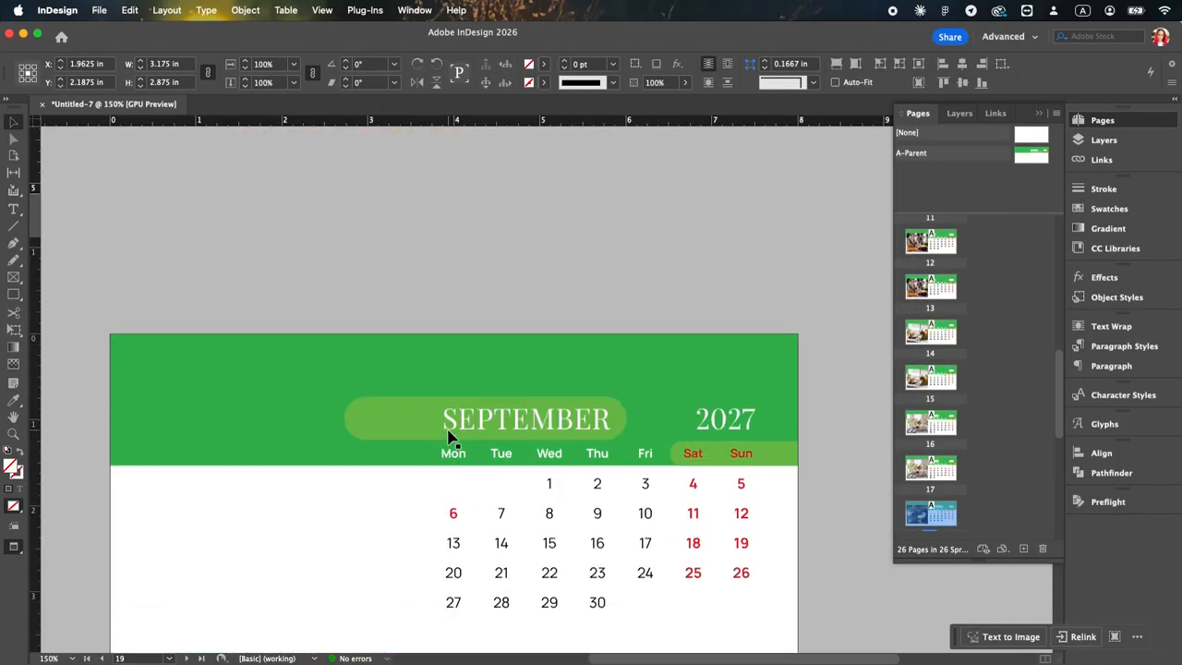
Step: Replace the photo on October page 20 with the tasty-dessert-cup cafe picture and fit it to fill the frame
{"action": "scroll", "coordinate": [351, 508], "scroll_direction": "down", "scroll_amount": 5}
{"action": "left_click", "coordinate": [351, 508]}
{"action": "key", "text": "super+d"}
{"action": "left_click", "coordinate": [741, 295]}
{"action": "left_click", "coordinate": [1012, 491]}
{"action": "right_click", "coordinate": [388, 490]}
{"action": "mouse_move", "coordinate": [422, 382]}
{"action": "left_click", "coordinate": [633, 382]}
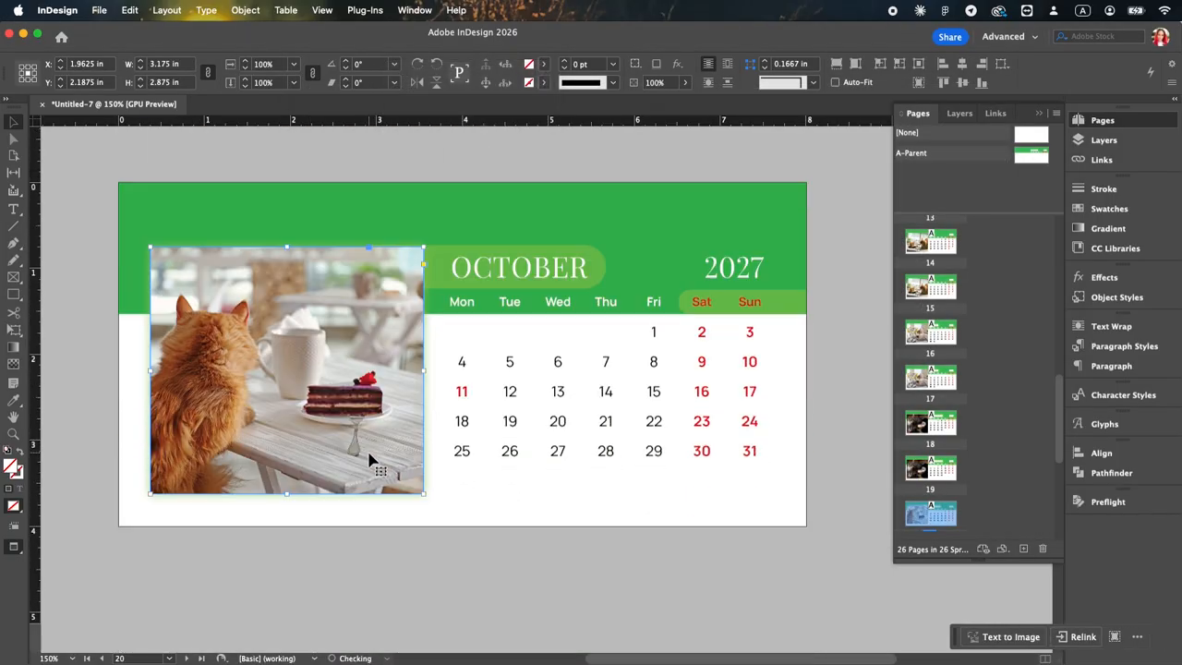
Step: Replace the photo on October page 21 with the woman-with-dessert cafe picture and fit it to fill the frame
{"action": "scroll", "coordinate": [367, 467], "scroll_direction": "down", "scroll_amount": 5}
{"action": "left_click", "coordinate": [369, 487]}
{"action": "key", "text": "super+d"}
{"action": "left_click", "coordinate": [821, 298]}
{"action": "left_click", "coordinate": [1012, 491]}
{"action": "right_click", "coordinate": [336, 469]}
{"action": "mouse_move", "coordinate": [369, 383]}
{"action": "left_click", "coordinate": [600, 382]}
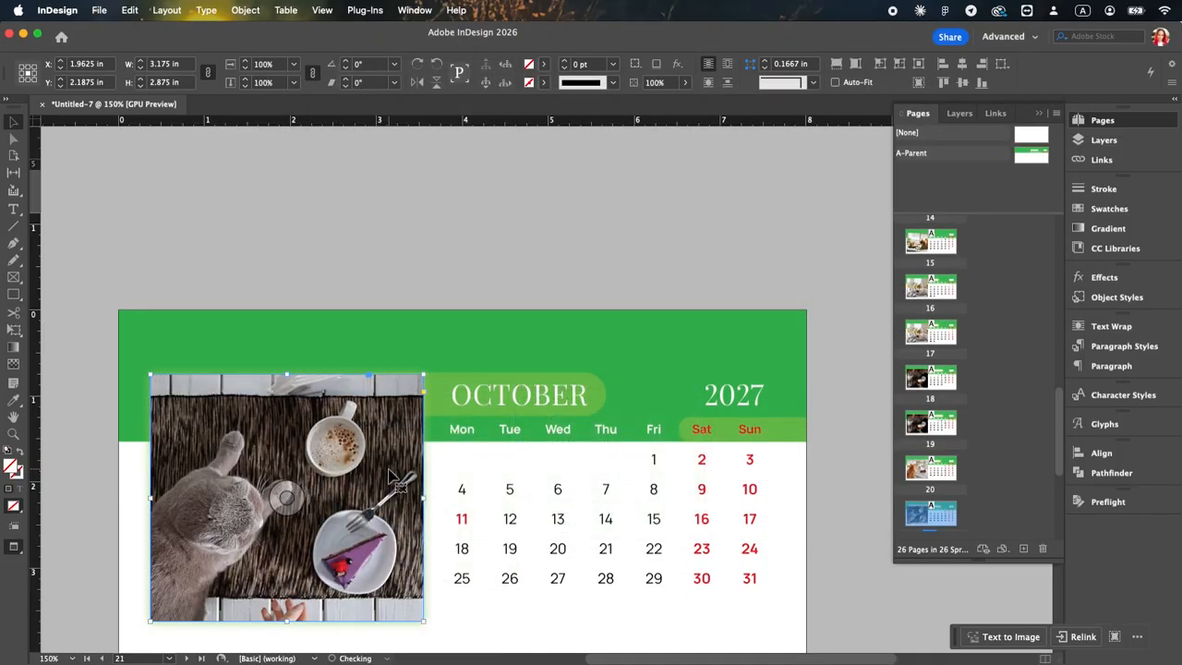
Step: Move the grey cat photo frame from October page 21 to the same position on November pages 22 and 23
{"action": "scroll", "coordinate": [386, 465], "scroll_direction": "down", "scroll_amount": 5}
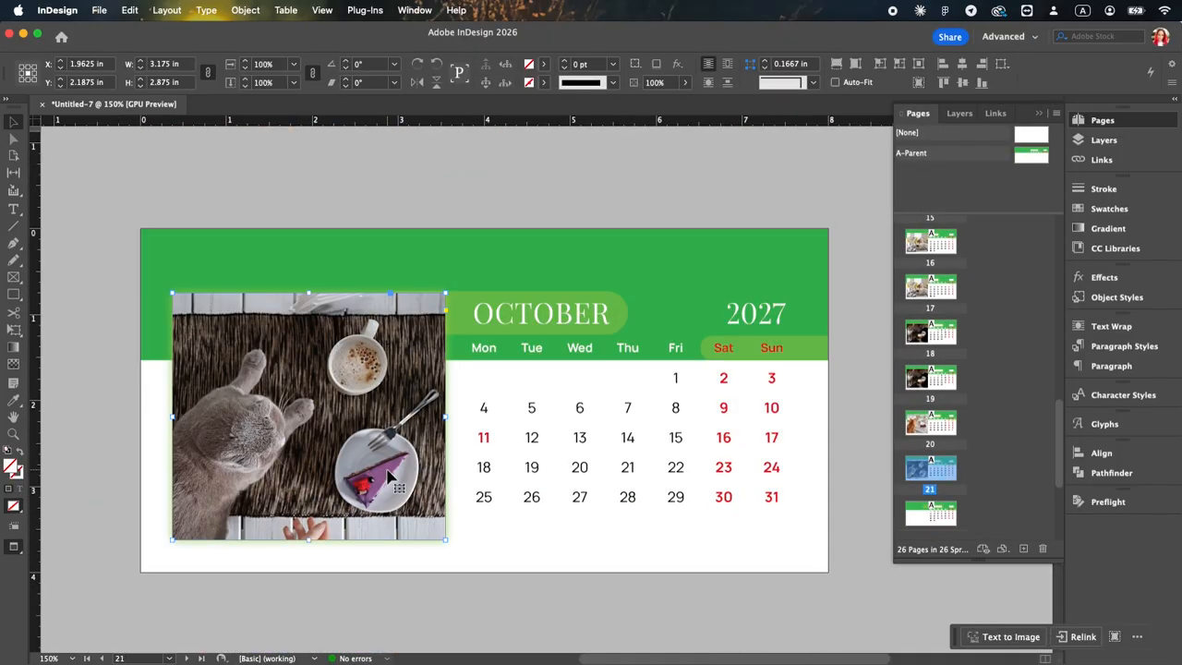
{"action": "scroll", "coordinate": [385, 464], "scroll_direction": "down", "scroll_amount": 5}
{"action": "left_click", "coordinate": [388, 474]}
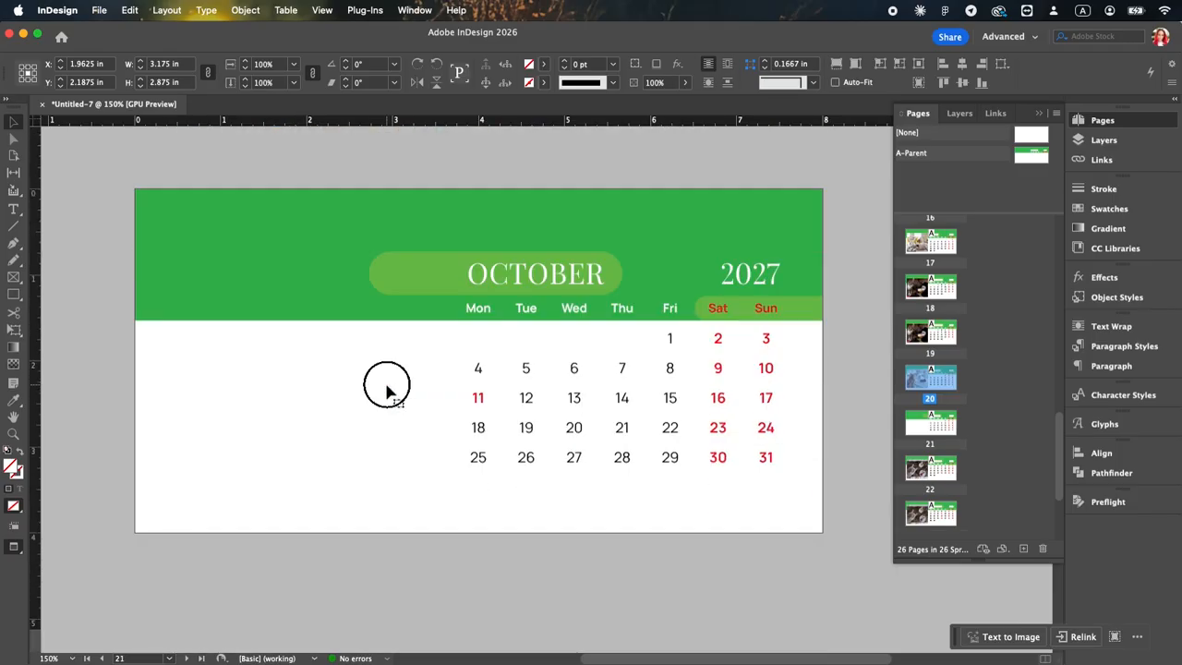
{"action": "scroll", "coordinate": [387, 392], "scroll_direction": "down", "scroll_amount": 10}
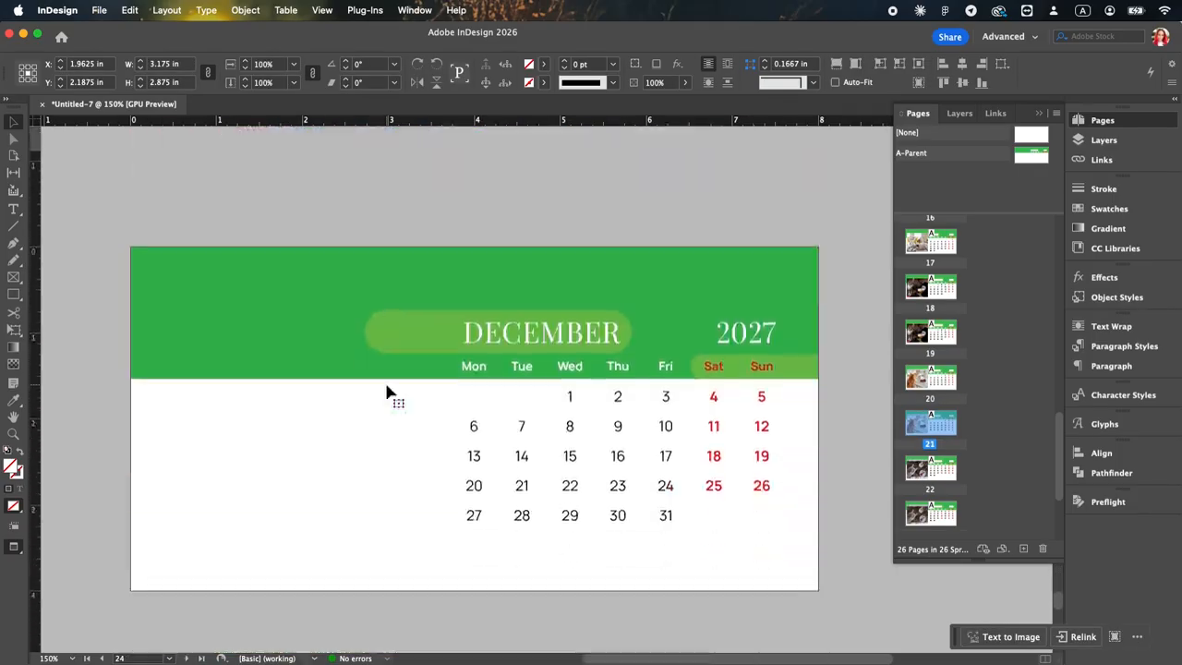
Step: Replace the photo on December page 24 with the young-woman-sitting picture and fit it to fill the frame
{"action": "key", "text": "super+d"}
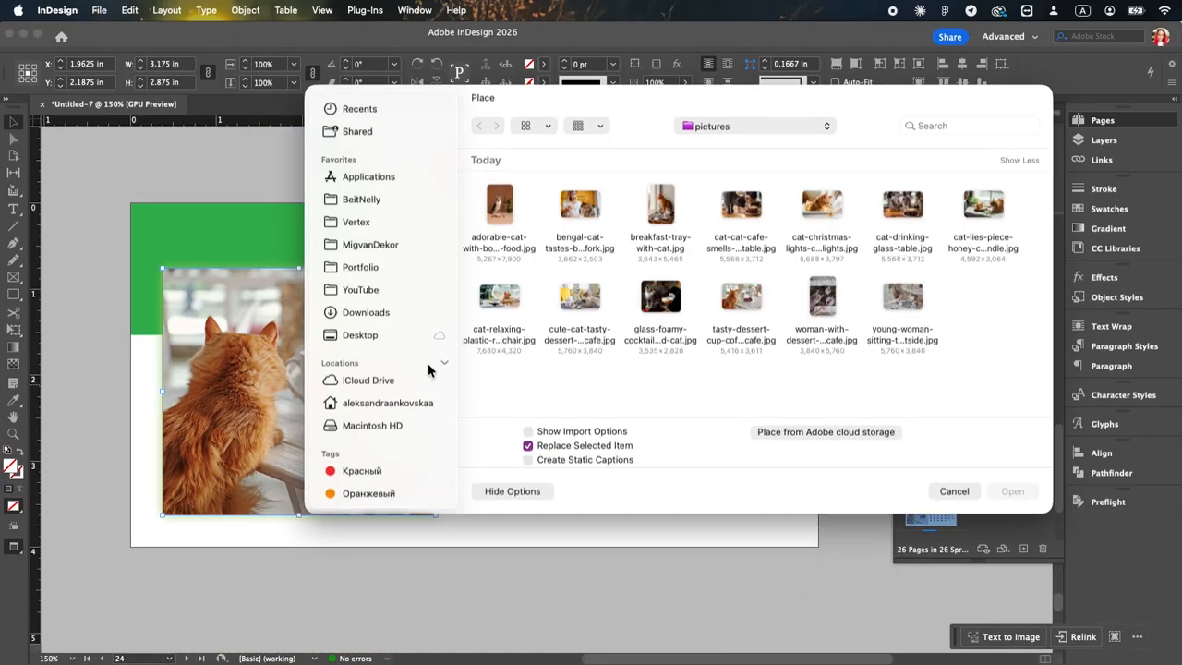
{"action": "left_click", "coordinate": [902, 303]}
{"action": "left_click", "coordinate": [1013, 488]}
{"action": "right_click", "coordinate": [384, 386]}
{"action": "mouse_move", "coordinate": [384, 384]}
{"action": "left_click", "coordinate": [521, 385]}
Step: Copy the December photo frame and paste it in place on page 25
{"action": "key", "text": "super+c"}
{"action": "scroll", "coordinate": [404, 504], "scroll_direction": "down", "scroll_amount": 5}
{"action": "left_click", "coordinate": [403, 504]}
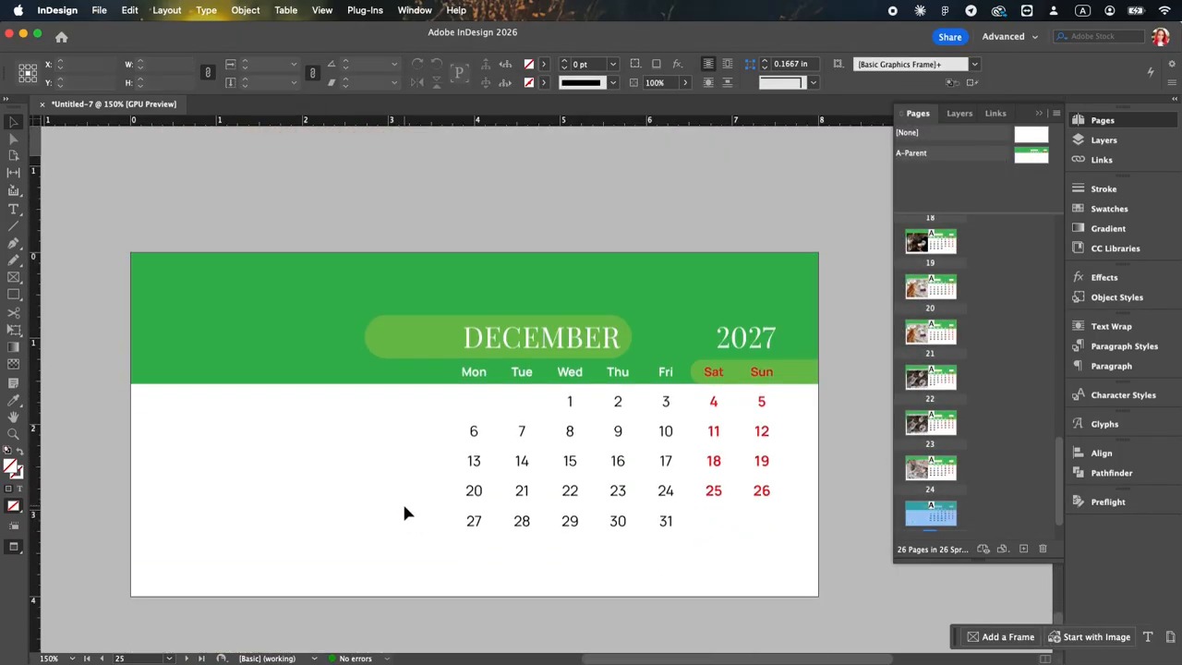
{"action": "key", "text": "alt+shift+super+v"}
{"action": "left_click", "coordinate": [451, 551]}
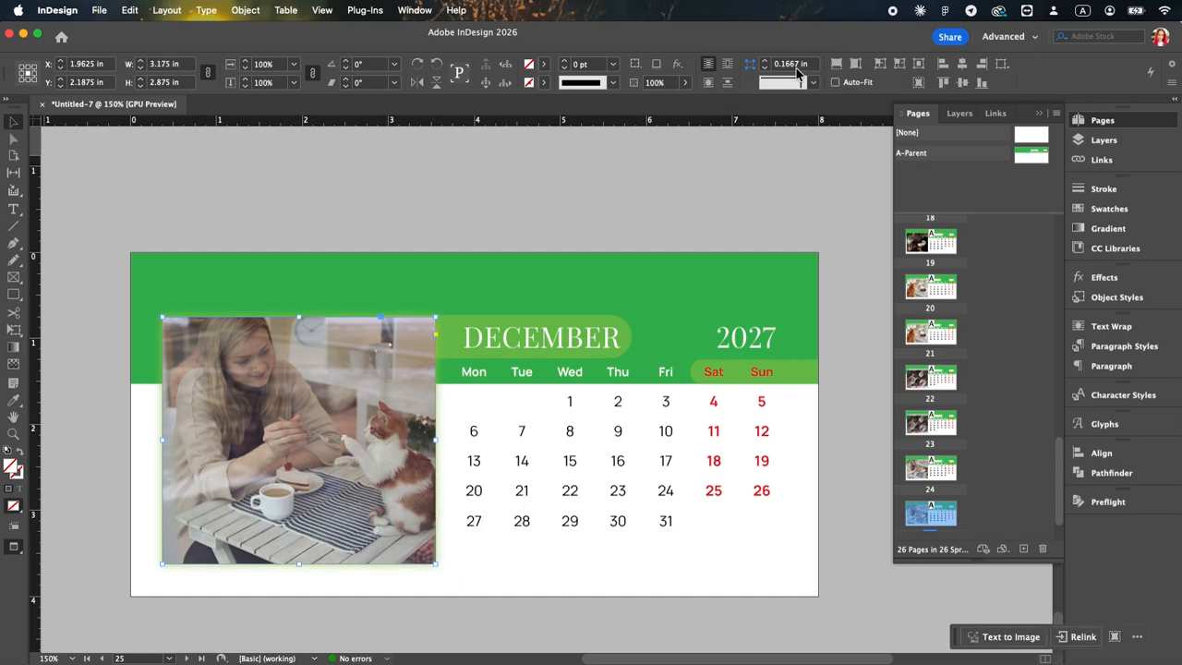
Step: Save the calendar under the name Cat Cafe as an InDesign 2026 document in the 05 folder
{"action": "left_click", "coordinate": [858, 443]}
{"action": "scroll", "coordinate": [858, 443], "scroll_direction": "up", "scroll_amount": 20}
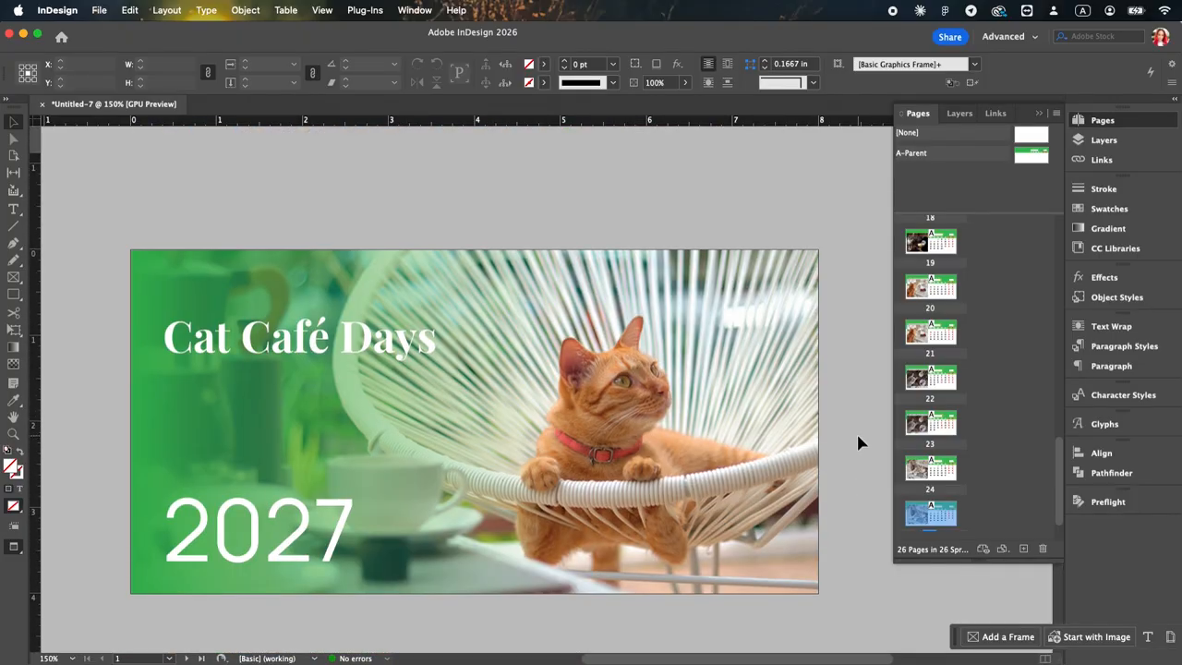
{"action": "key", "text": "shift+super+s"}
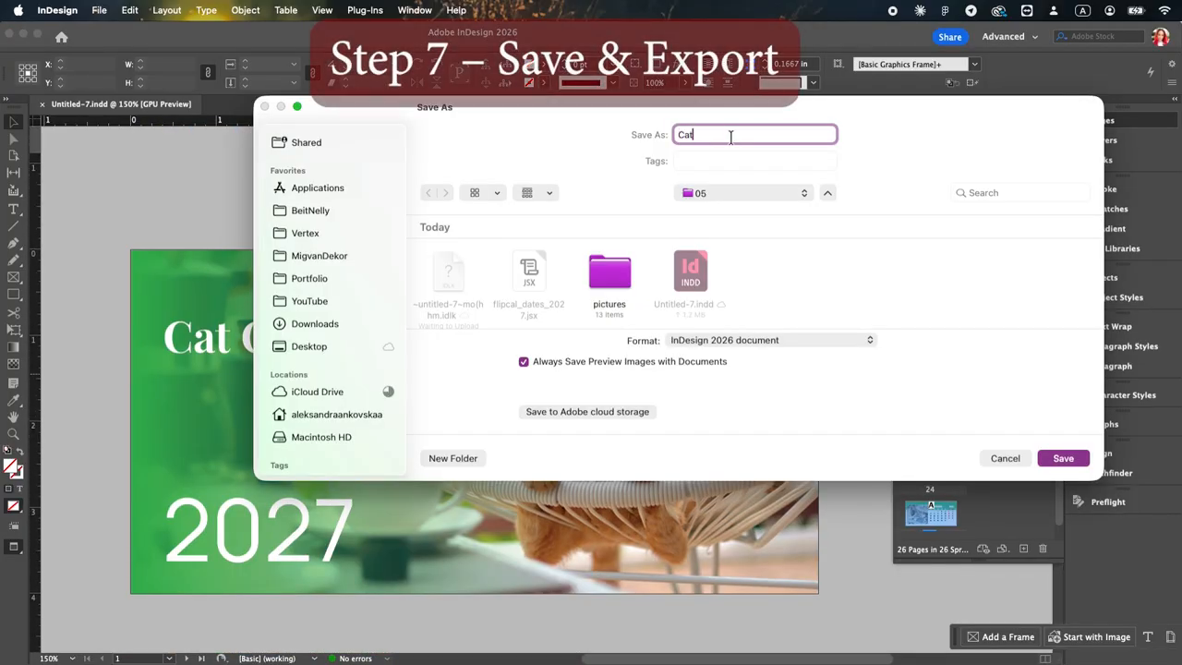
{"action": "type", "text": "Cat Cafe"}
{"action": "key", "text": "Return"}
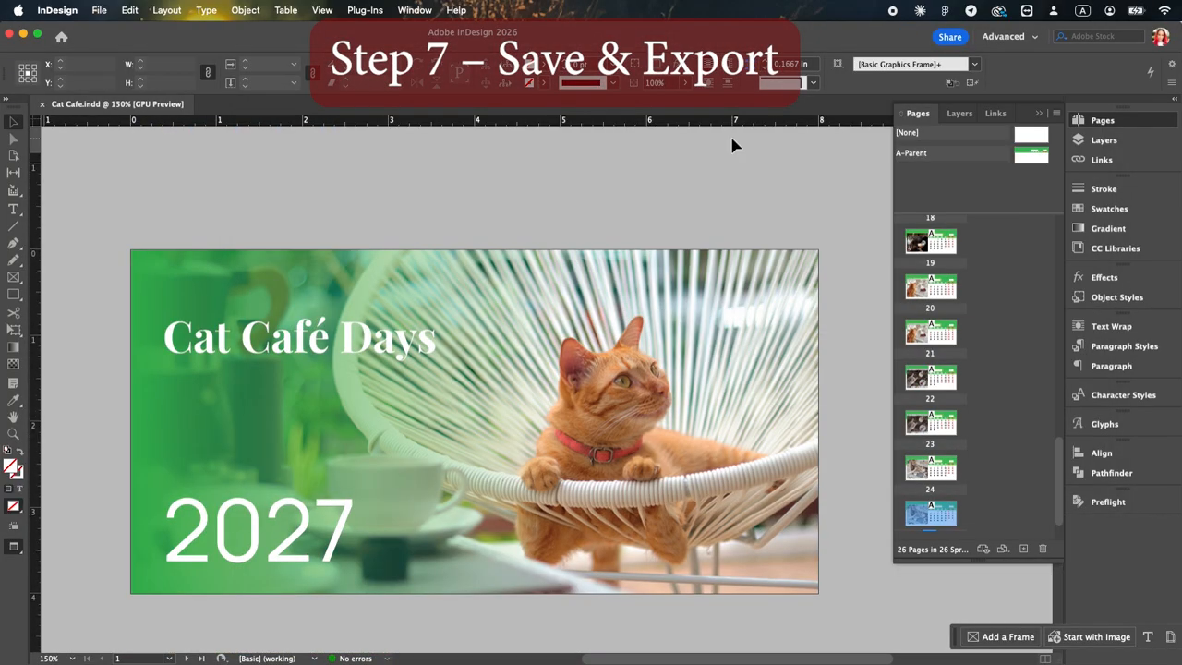
Step: Export all pages as single pages to a print PDF named Cat Cafe, based on the PDF/X-1a:2001 preset
{"action": "key", "text": "super+e"}
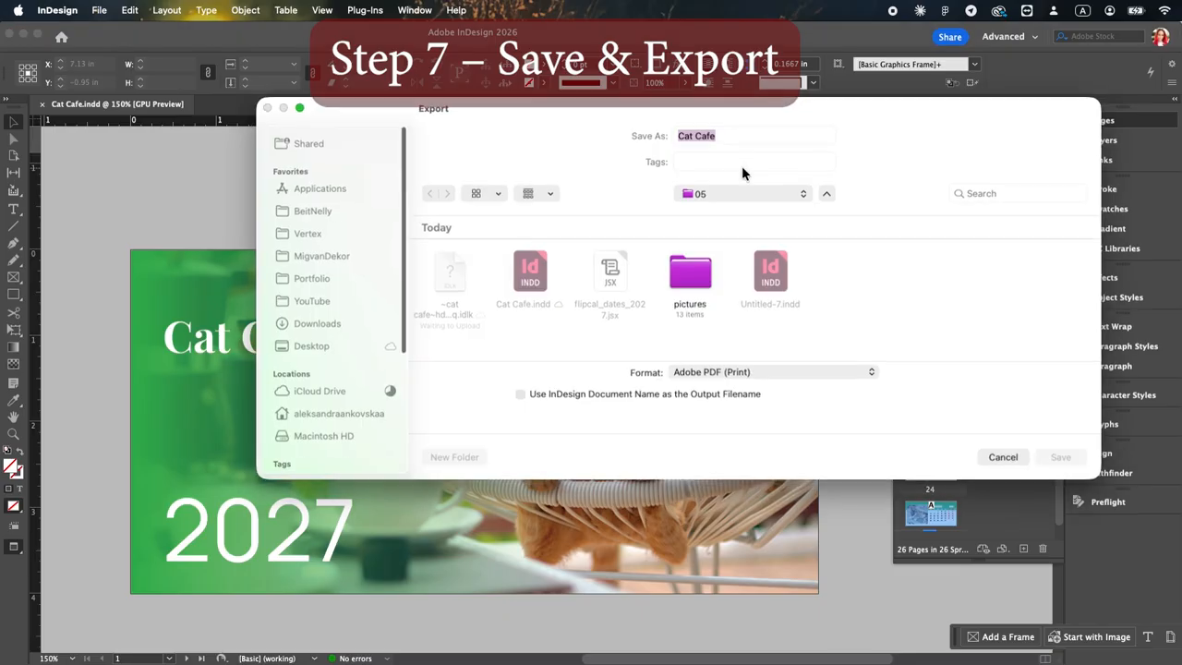
{"action": "left_click", "coordinate": [758, 373]}
{"action": "left_click", "coordinate": [759, 372]}
{"action": "left_click", "coordinate": [1068, 461]}
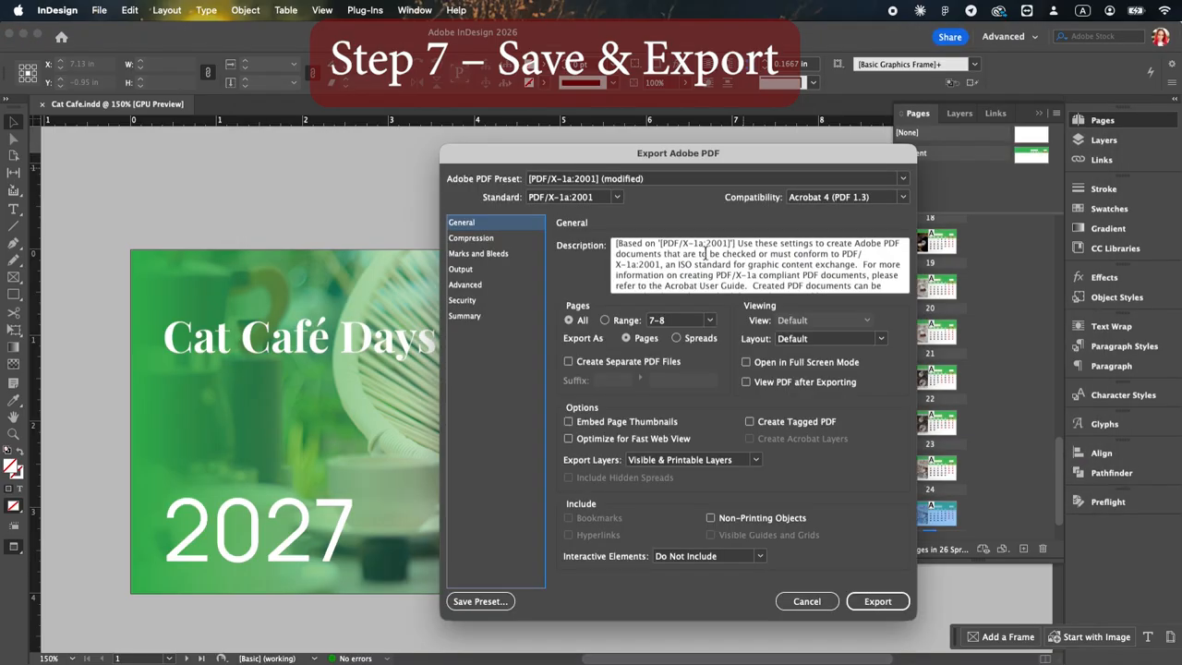
{"action": "left_click", "coordinate": [569, 180]}
{"action": "left_click", "coordinate": [569, 226]}
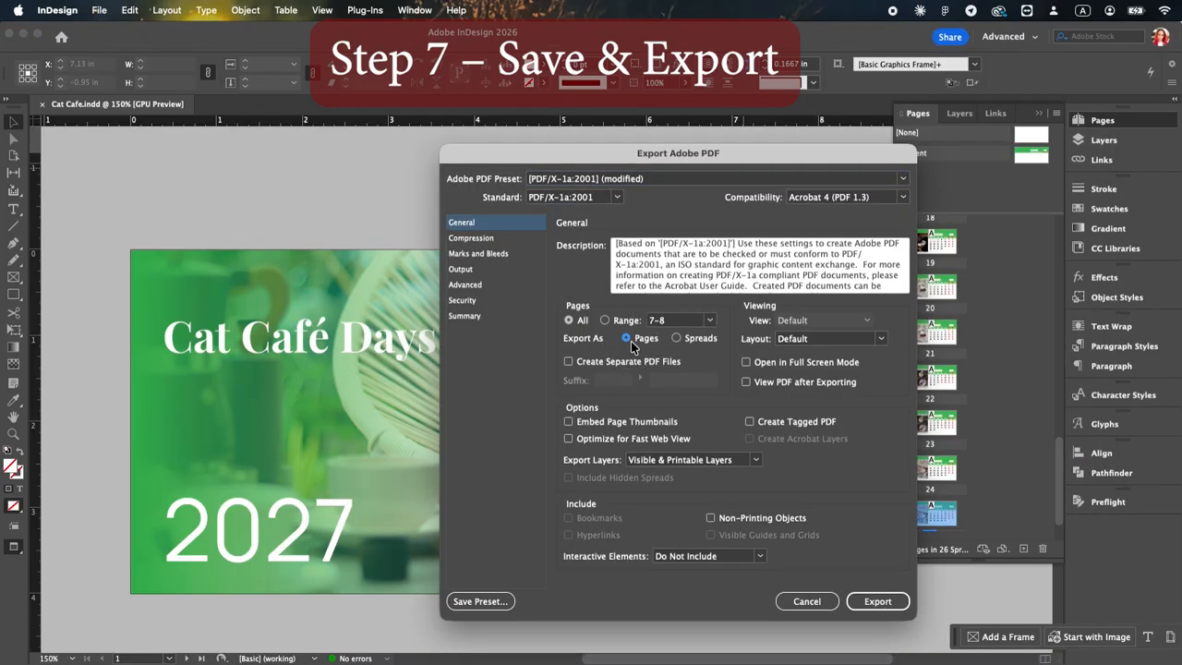
{"action": "left_click", "coordinate": [476, 254]}
{"action": "left_click", "coordinate": [872, 601]}
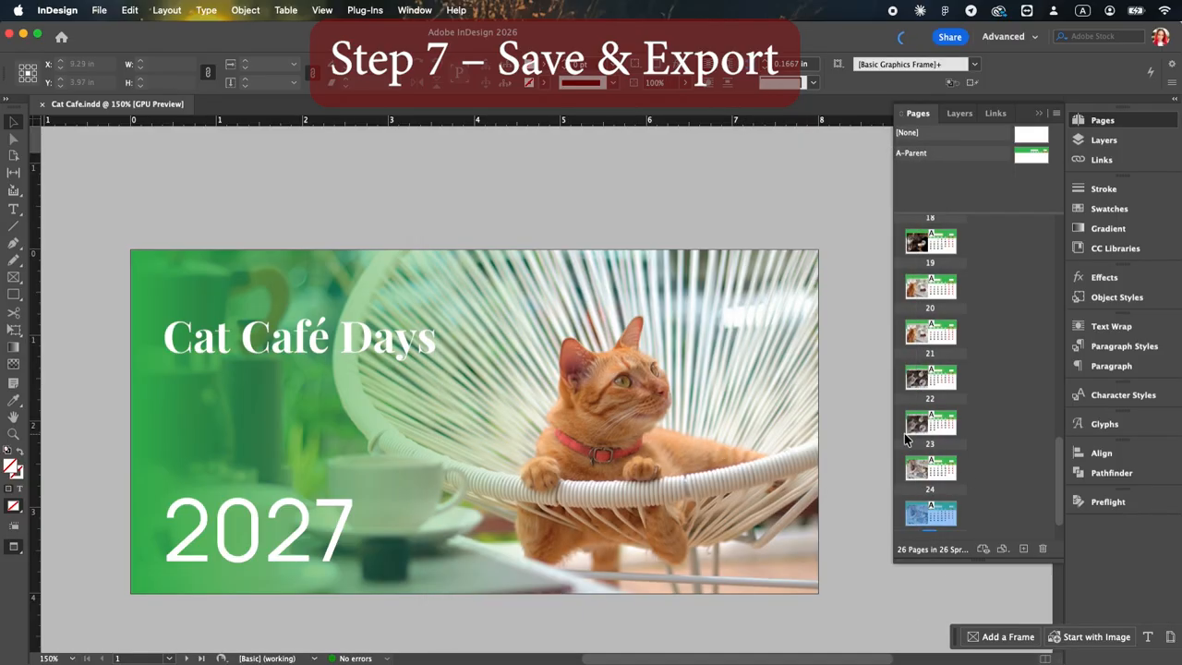